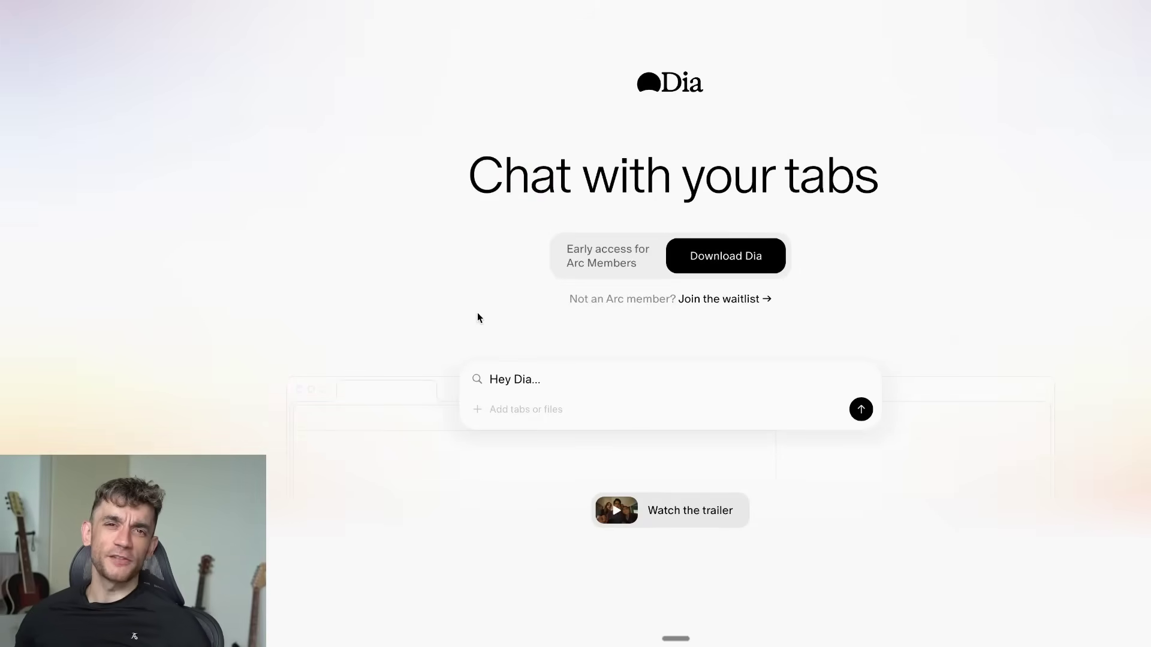
Scroll through diabrowser.com's Writing, Learning, Planning, Shopping and Privacy sections, then open a new tab.
scroll(470, 311, down, 2)
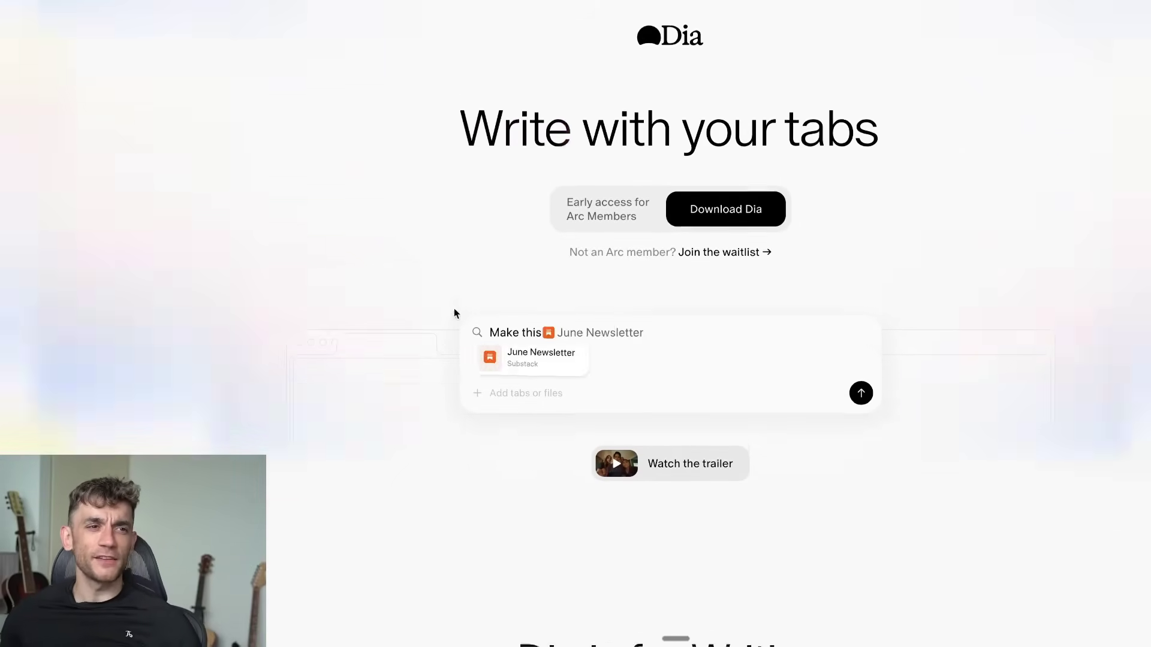
scroll(455, 311, down, 5)
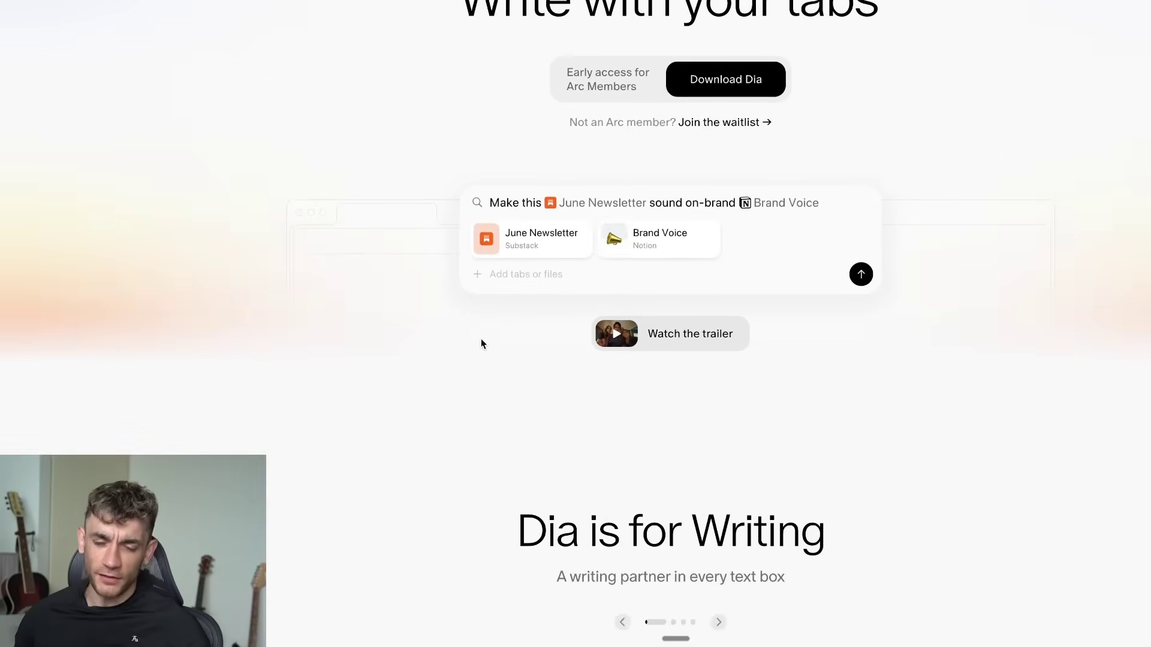
scroll(480, 342, down, 4)
scroll(478, 342, down, 2)
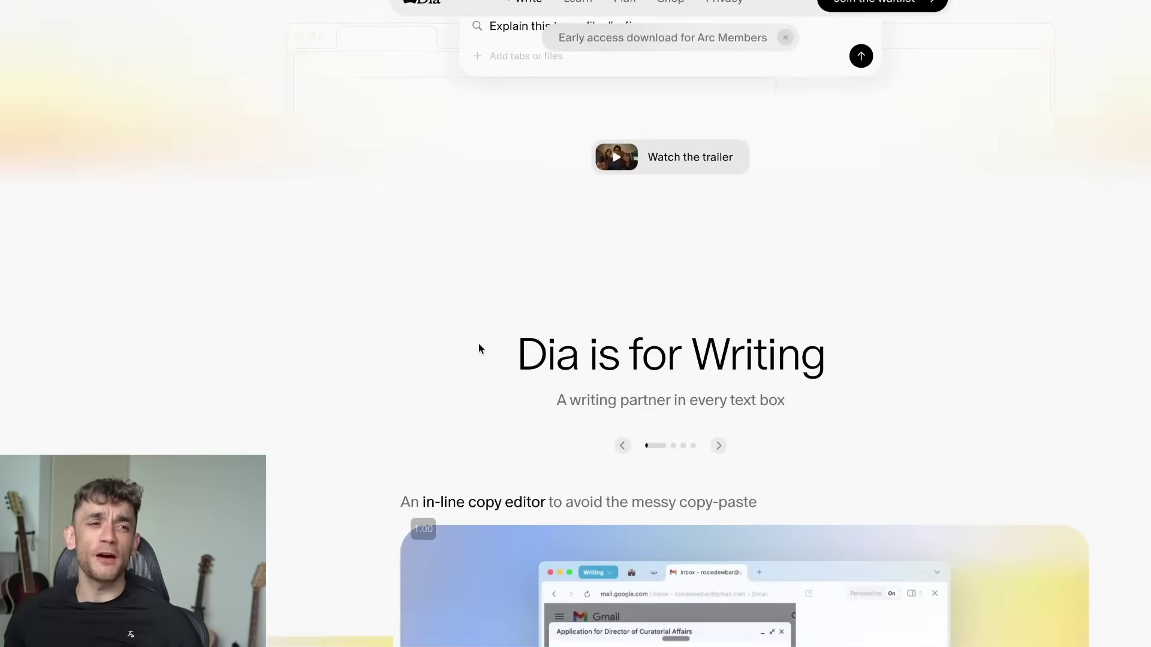
scroll(478, 348, down, 5)
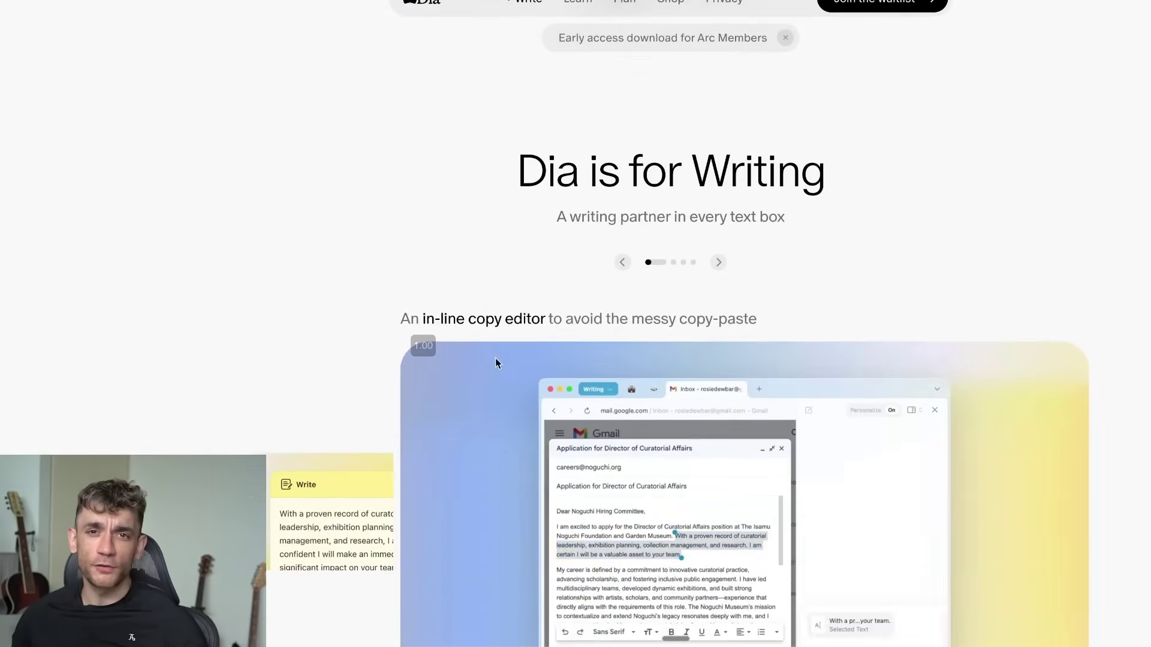
scroll(495, 357, down, 7)
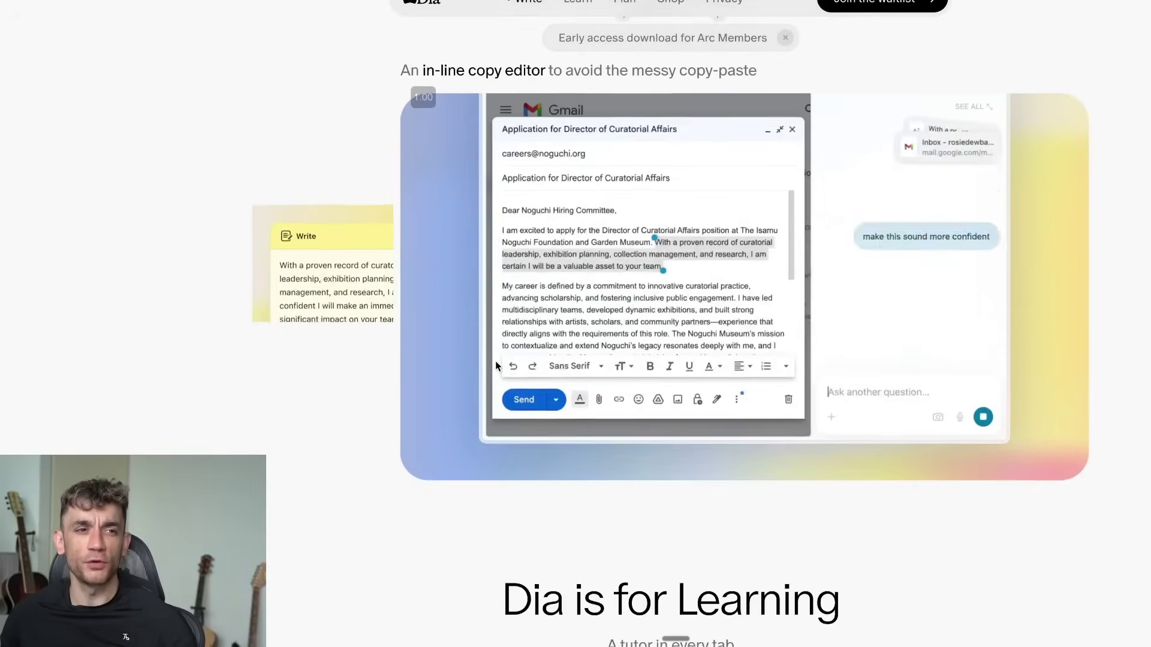
scroll(495, 365, down, 7)
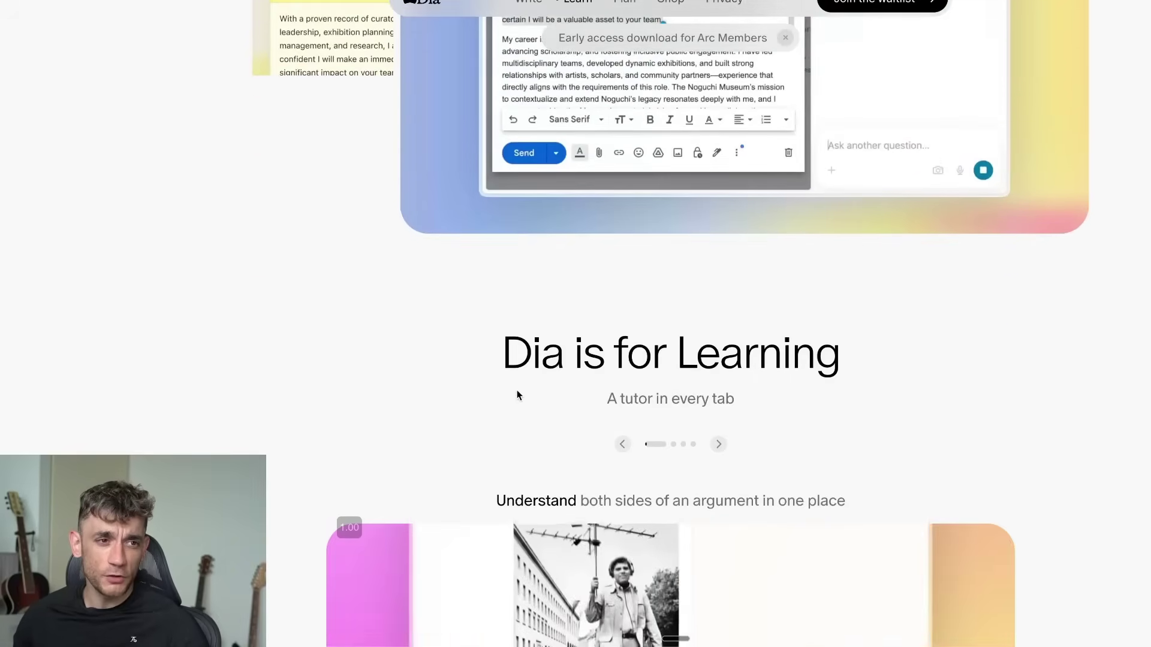
scroll(518, 395, down, 5)
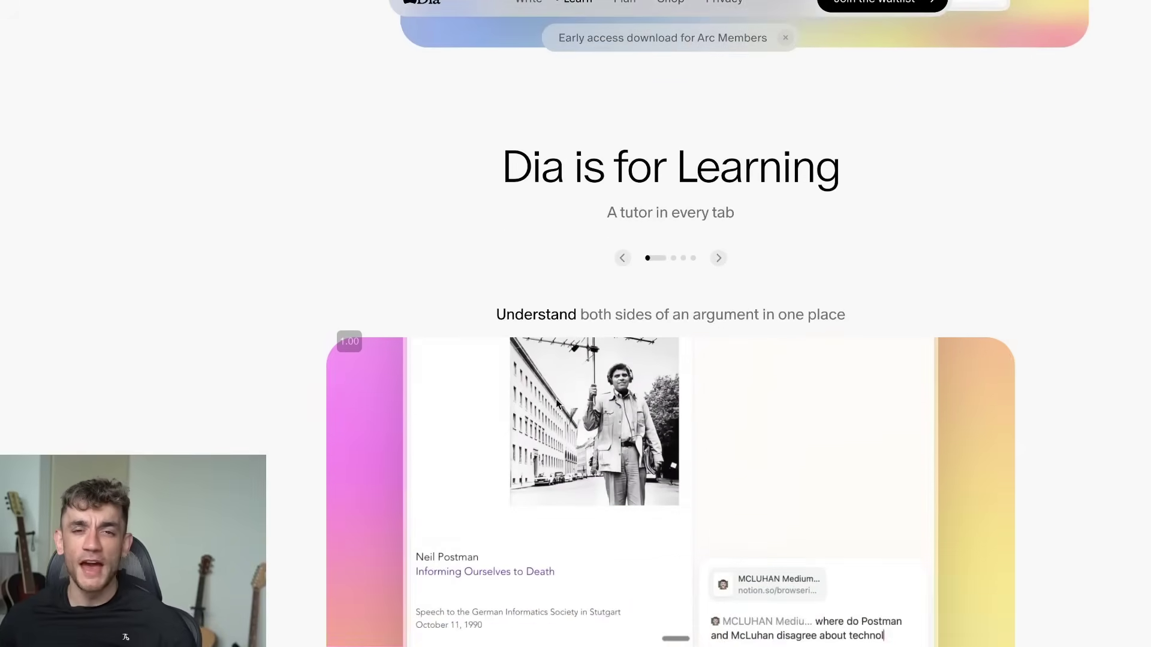
scroll(566, 398, down, 2)
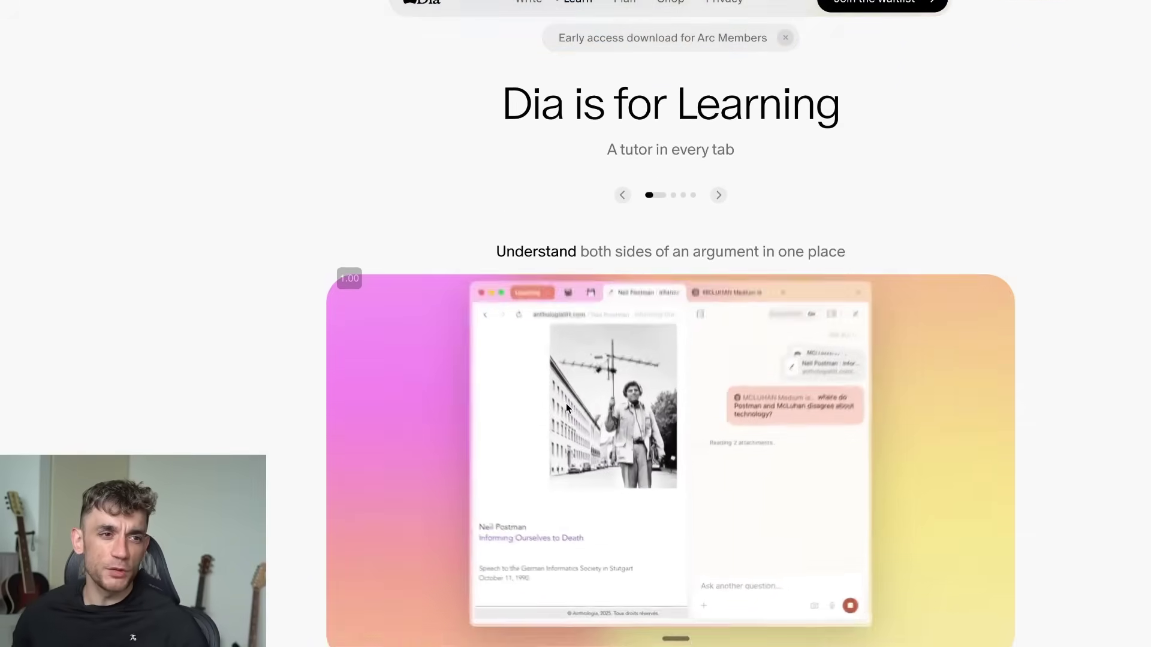
scroll(566, 404, down, 6)
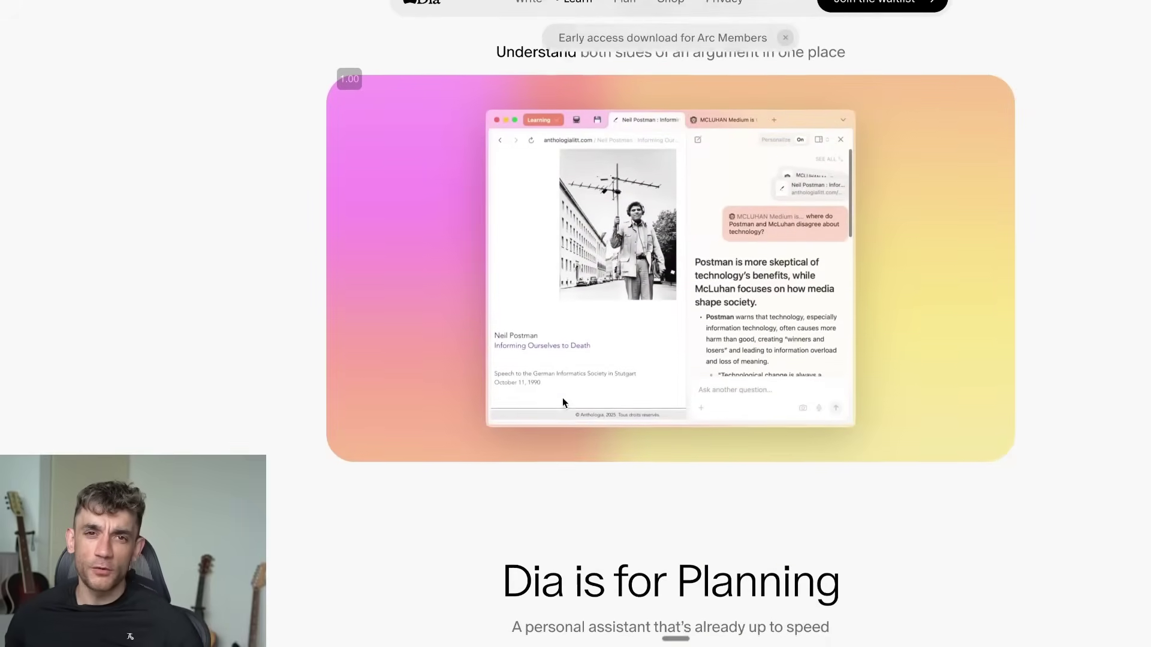
scroll(563, 399, down, 7)
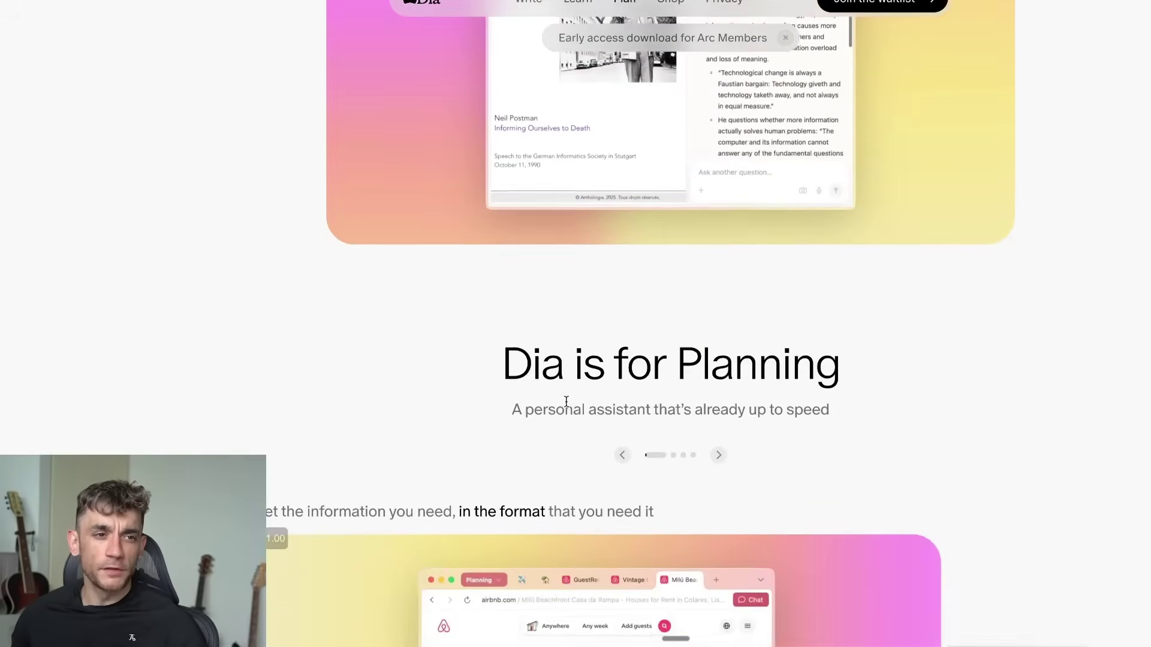
scroll(566, 402, down, 5)
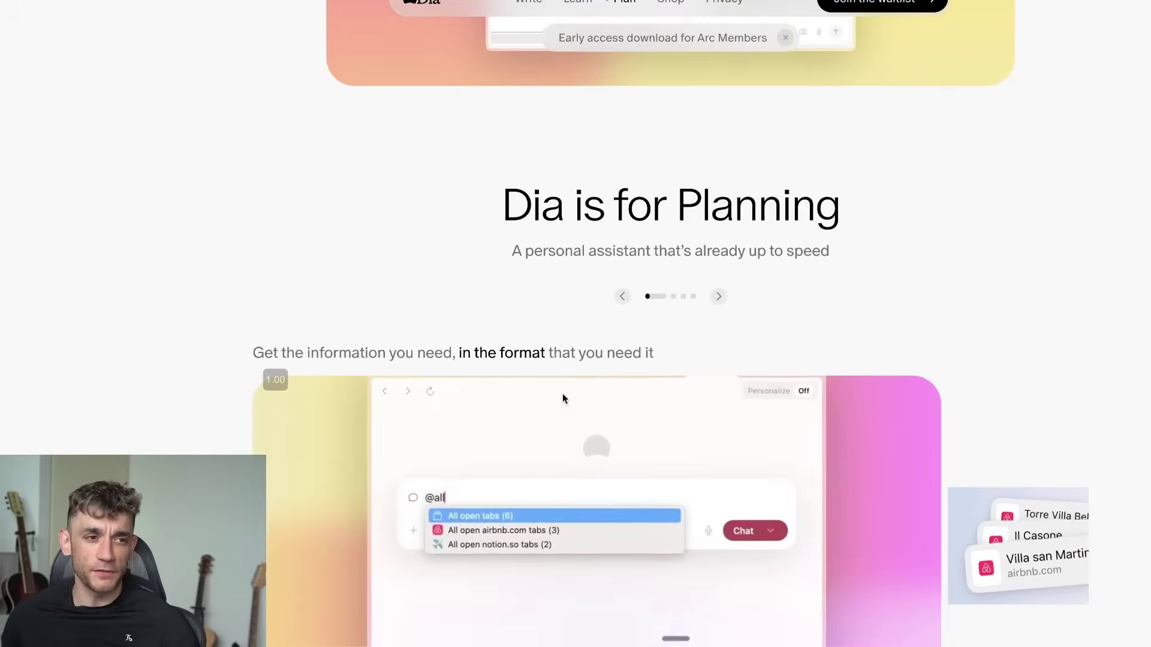
scroll(564, 395, down, 8)
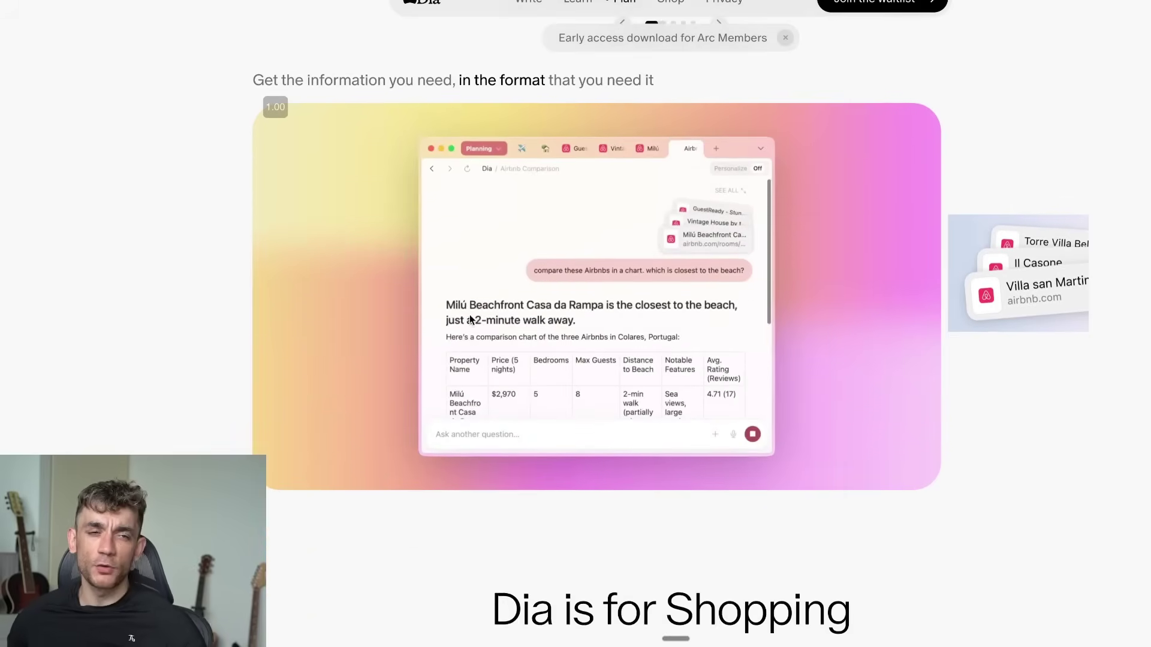
scroll(470, 318, down, 8)
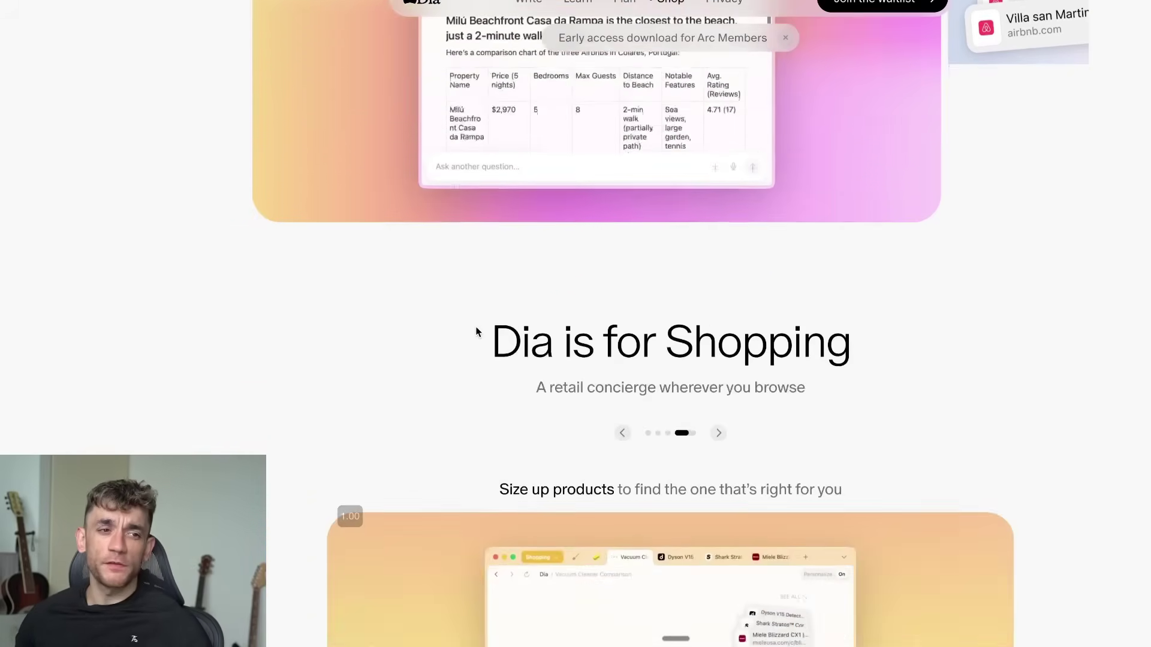
scroll(476, 326, down, 8)
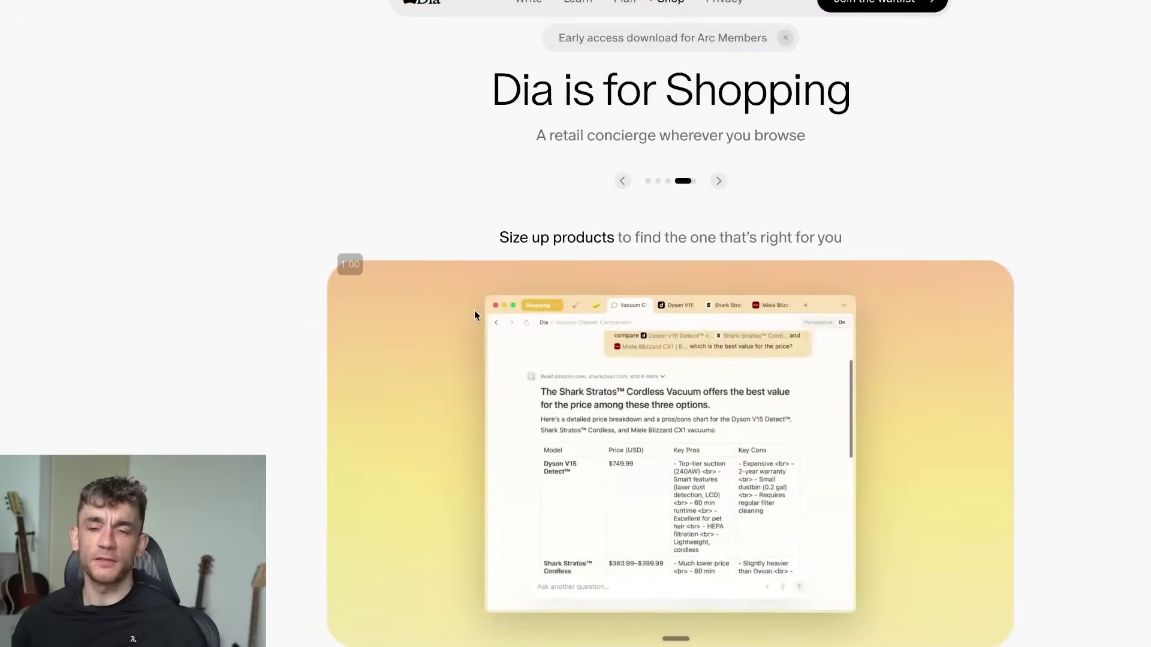
scroll(473, 315, down, 13)
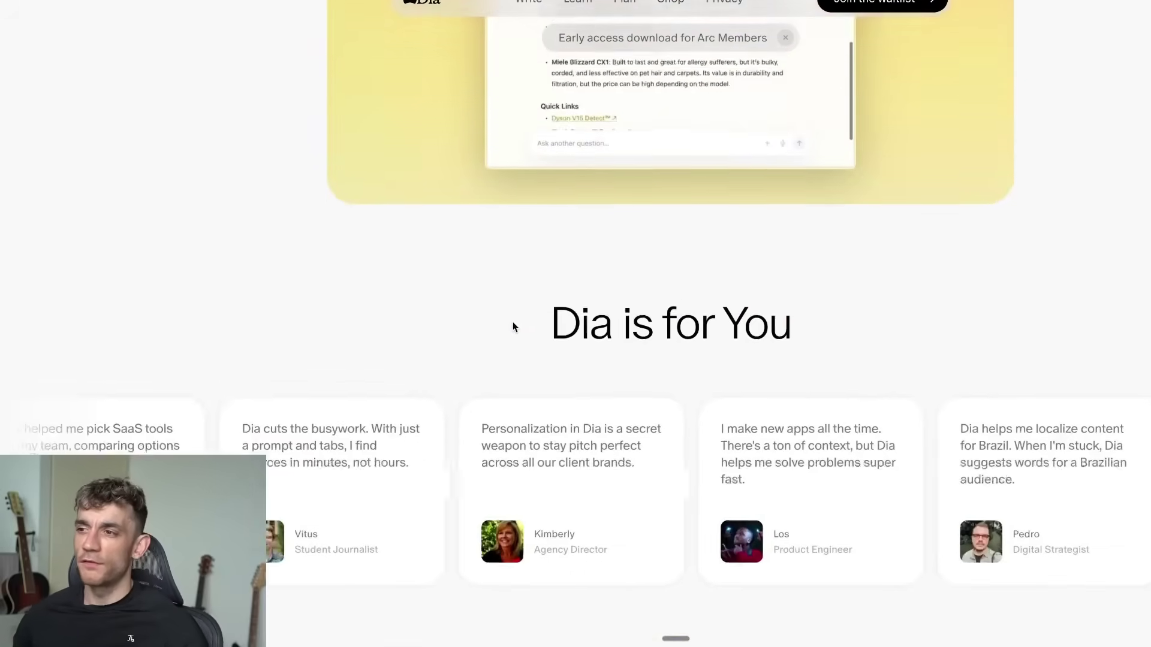
scroll(513, 327, down, 20)
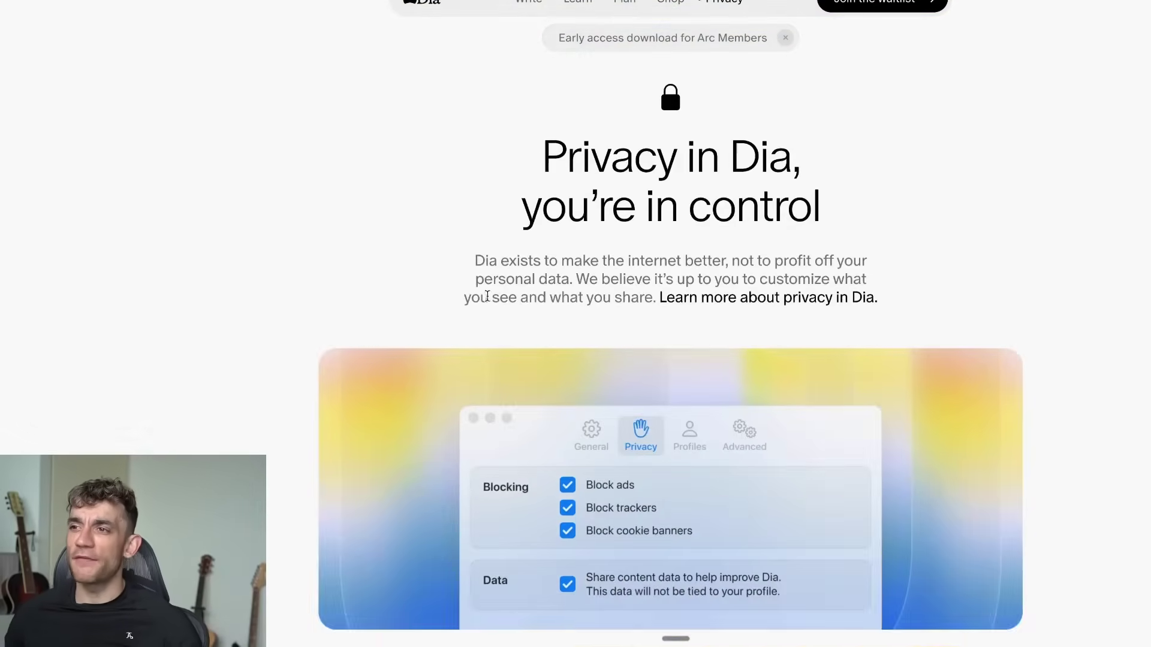
scroll(501, 315, down, 20)
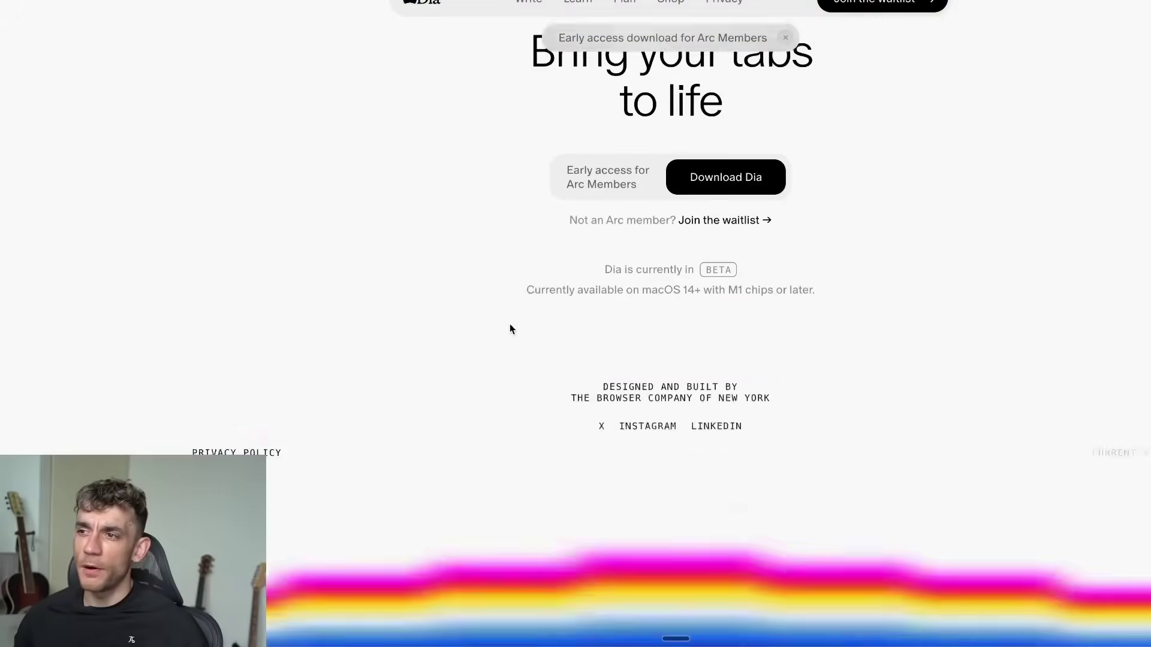
scroll(510, 329, up, 20)
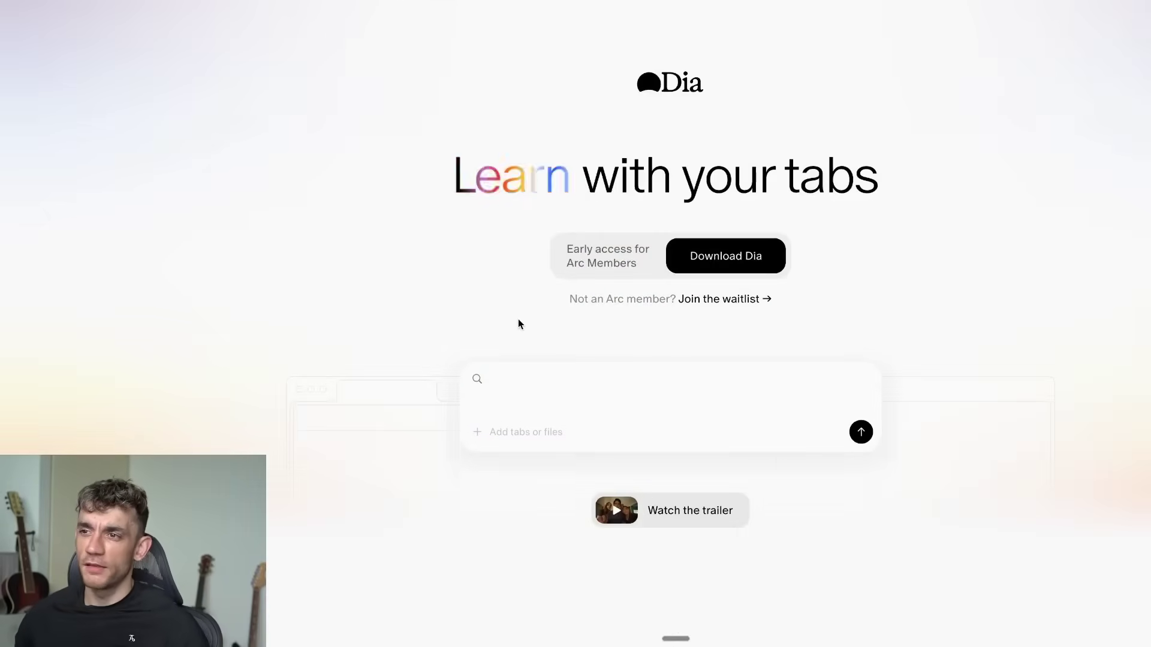
scroll(518, 338, down, 20)
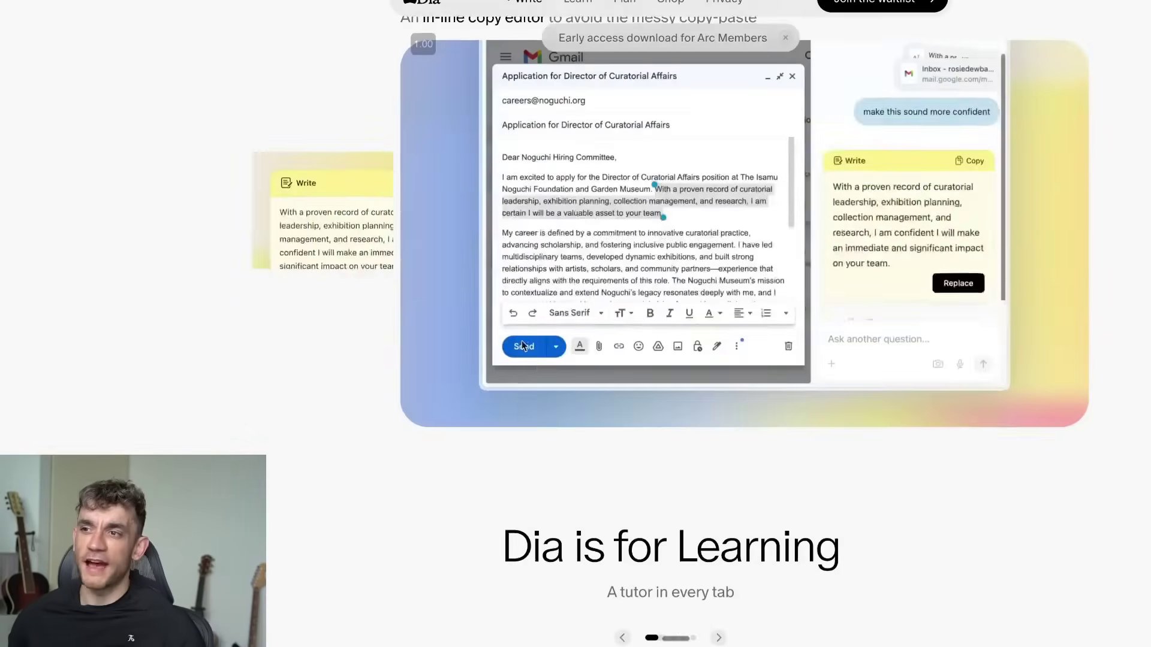
scroll(520, 336, down, 5)
key(super+t)
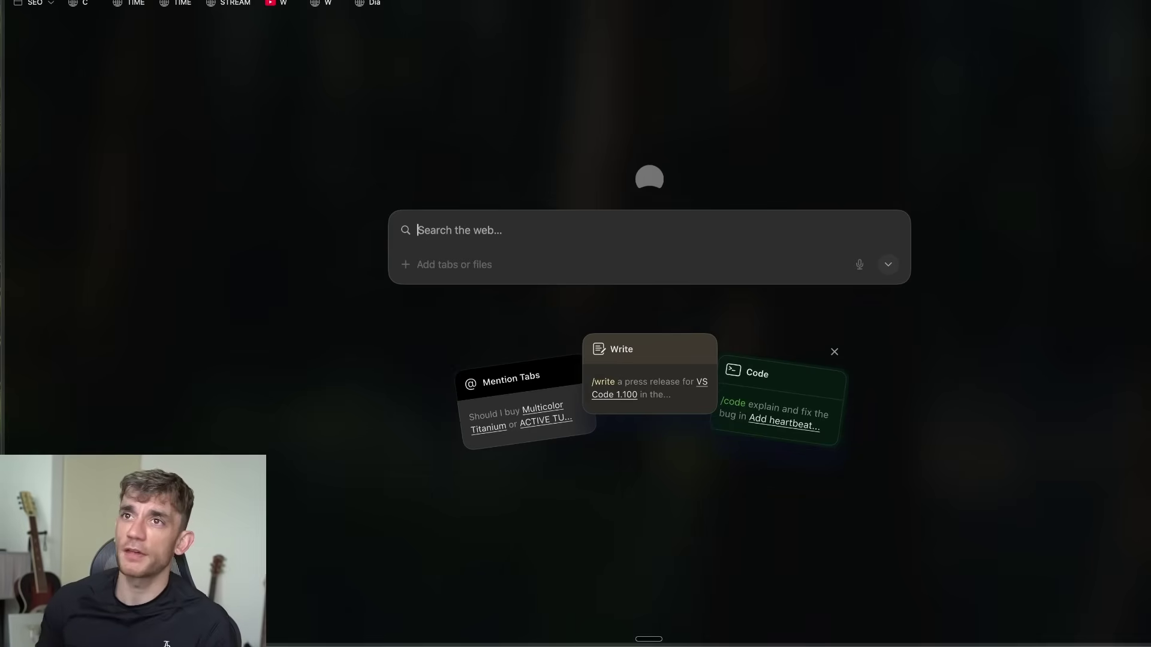
Go to the suggested YouTube channel from 'youtu' and show its Videos tab of latest uploads.
text(youtube.com/@juliangoldieseo/streams)
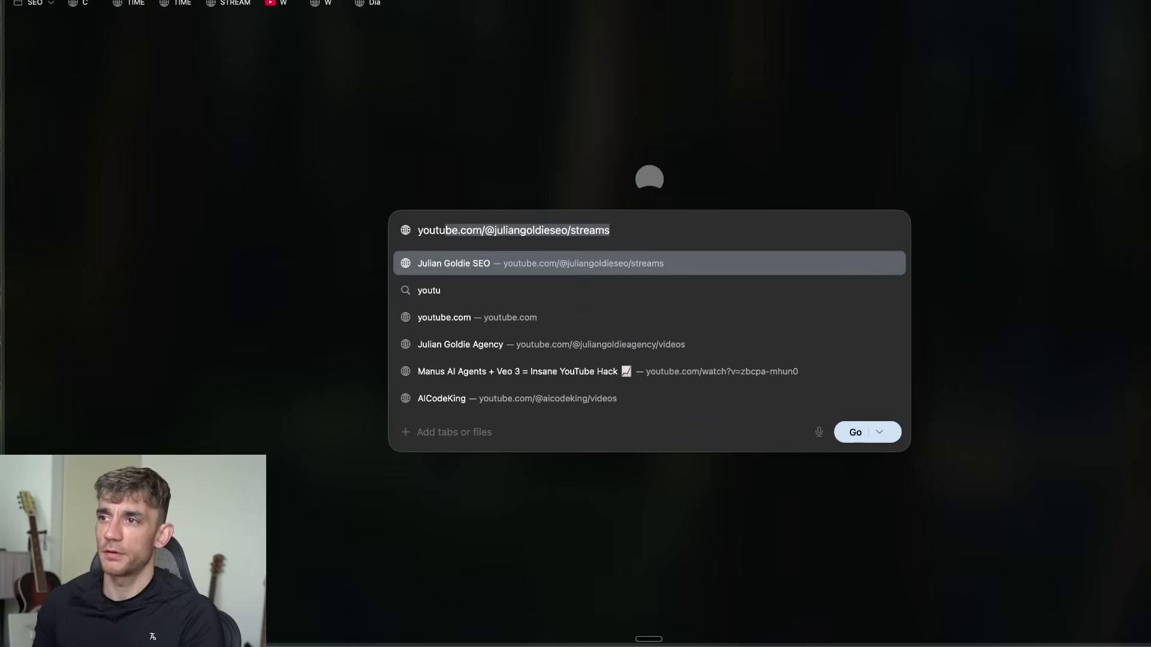
key(Return)
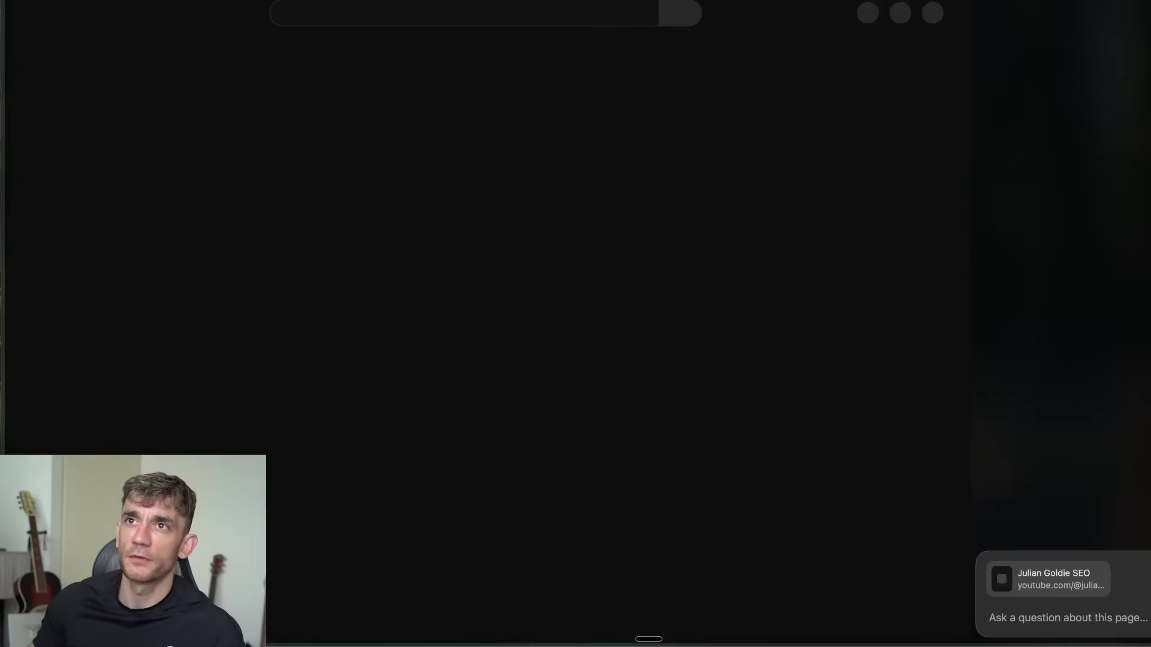
right_click(120, 3)
click(174, 59)
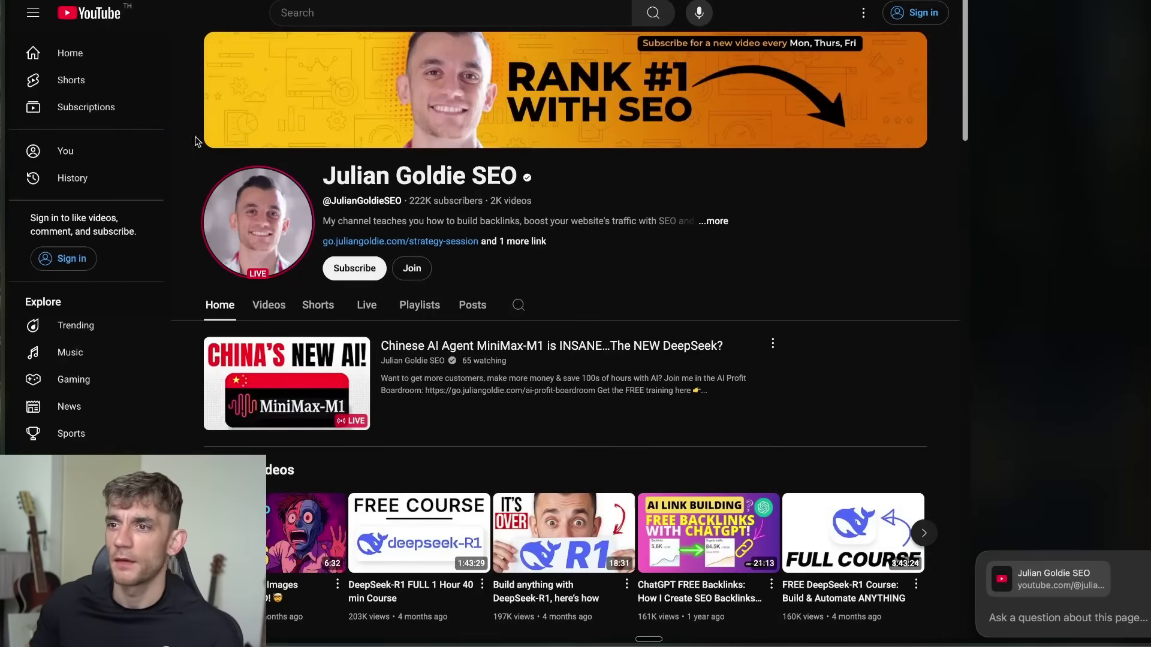
scroll(195, 142, down, 2)
click(268, 190)
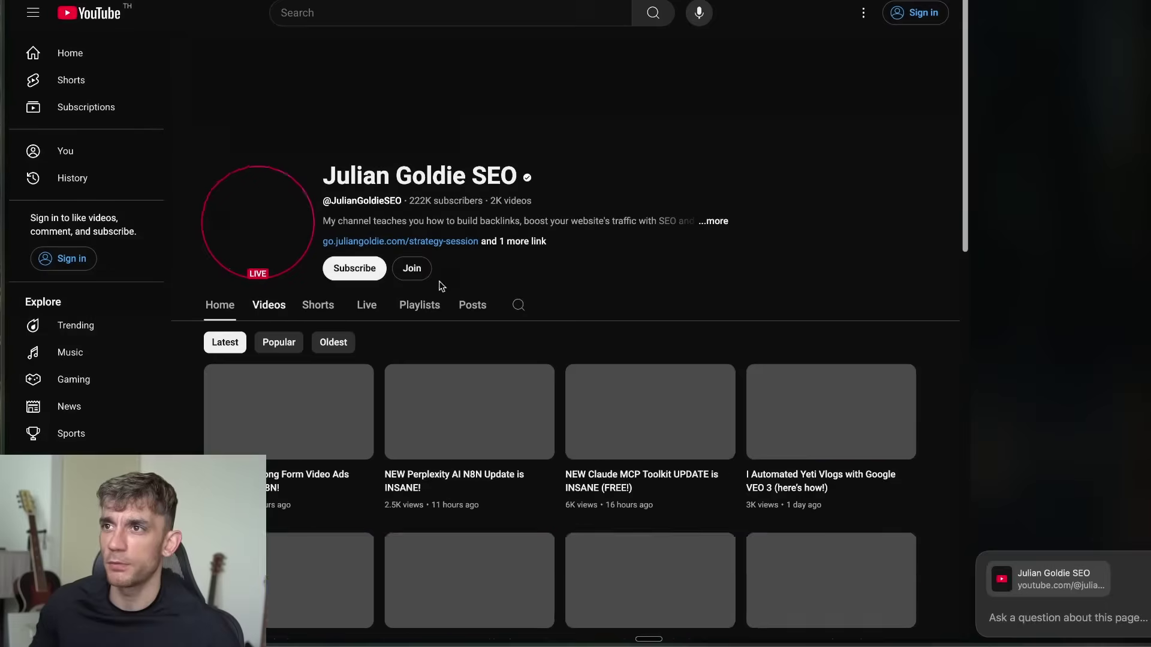
scroll(372, 311, down, 2)
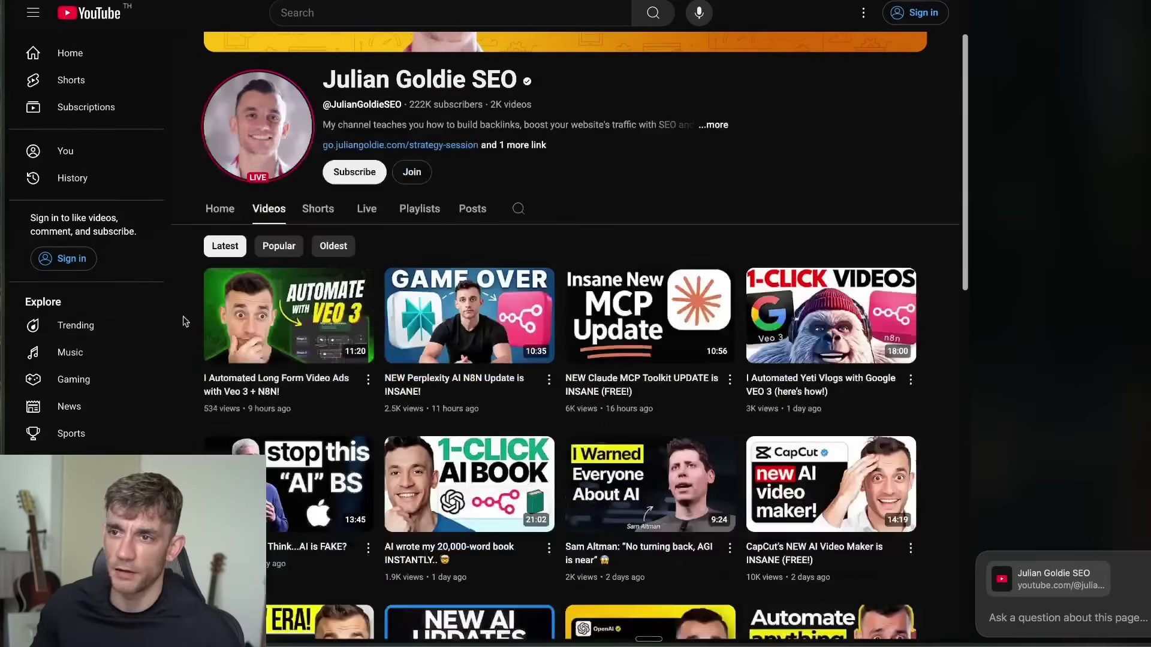
Open the channel's newest video, skipping the ad and dismissing the YouTube Premium offer.
click(307, 342)
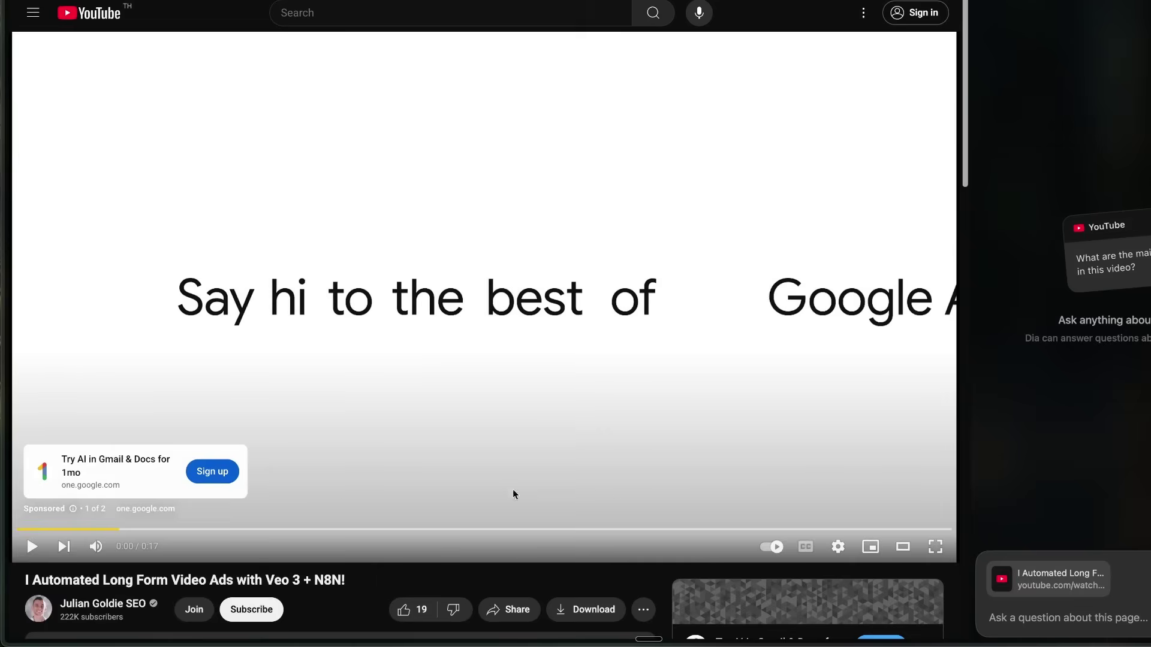
click(909, 527)
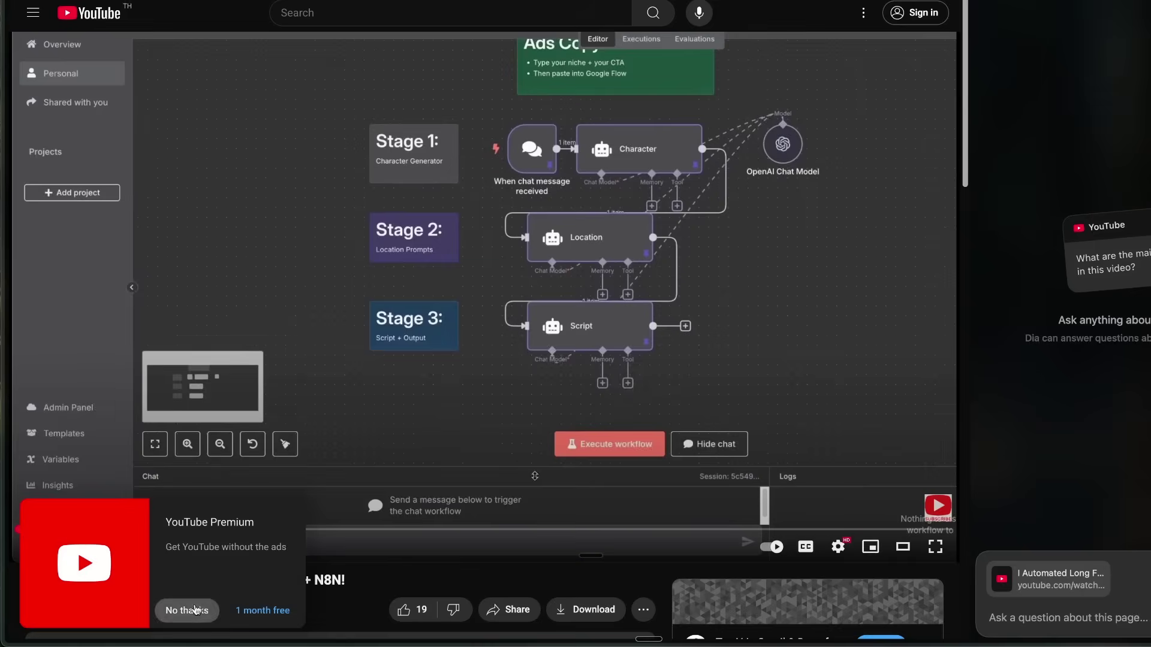
click(194, 609)
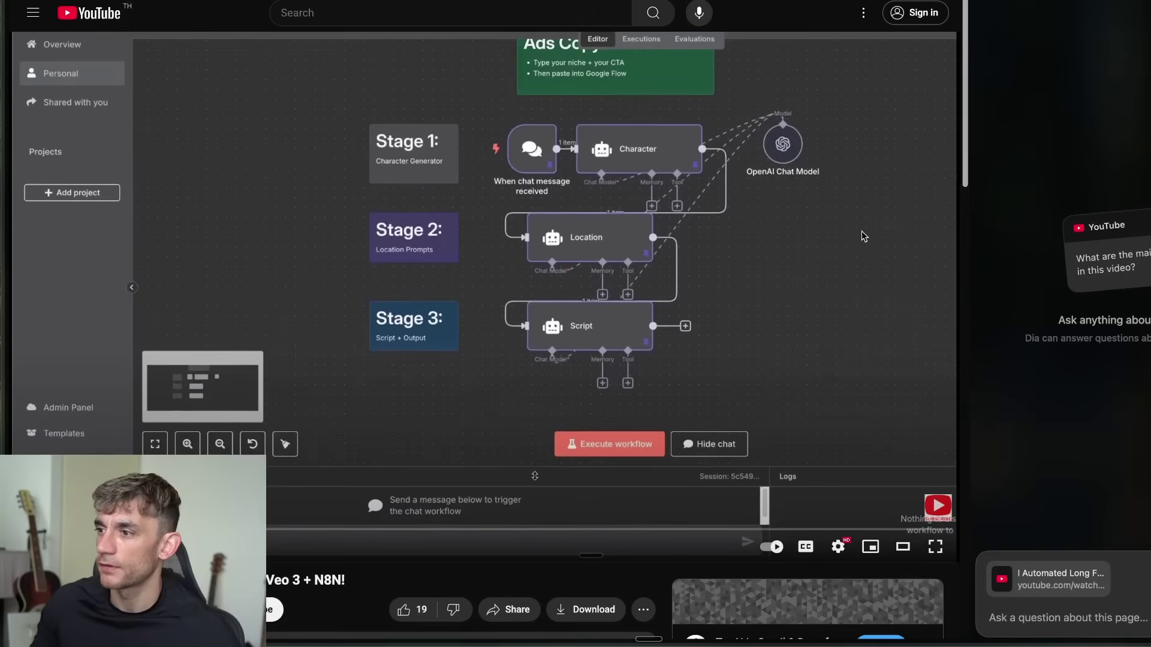
scroll(862, 231, down, 15)
scroll(817, 208, up, 15)
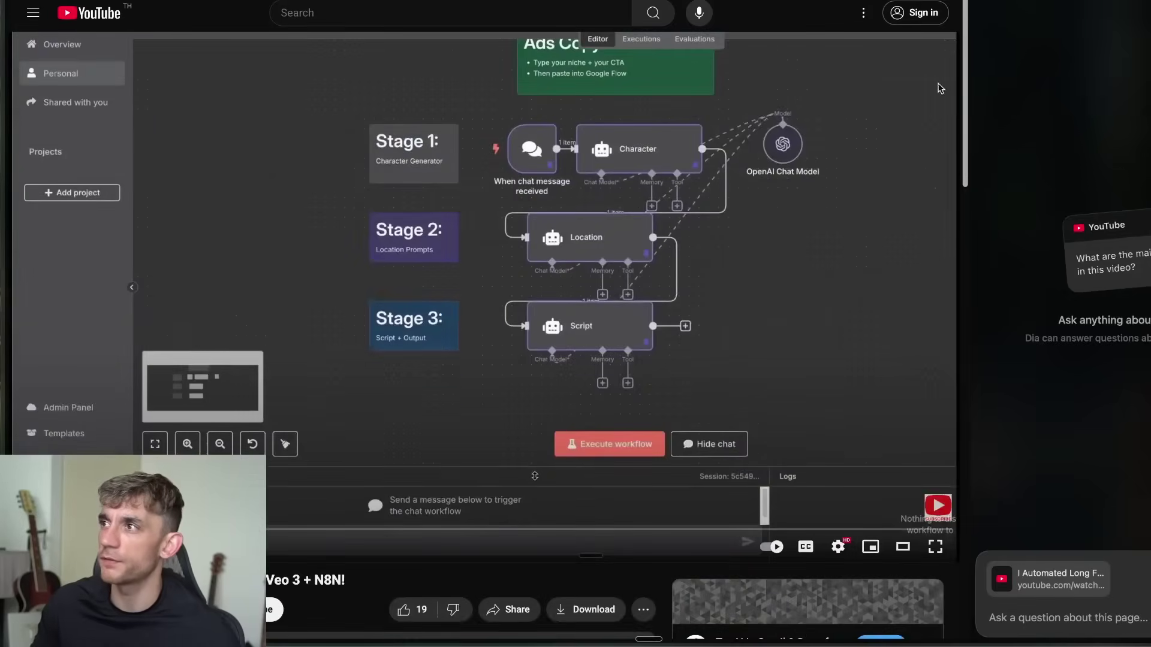
Ask the sidebar for the video's main points and read through the step-by-step summary.
click(1109, 262)
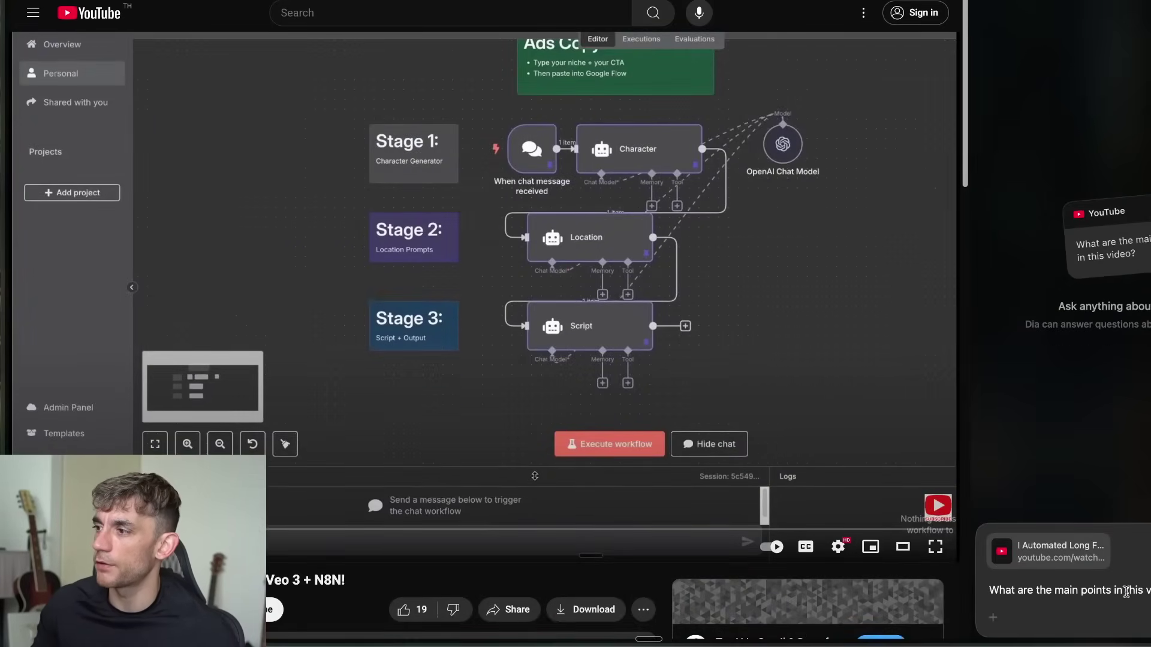
key(Return)
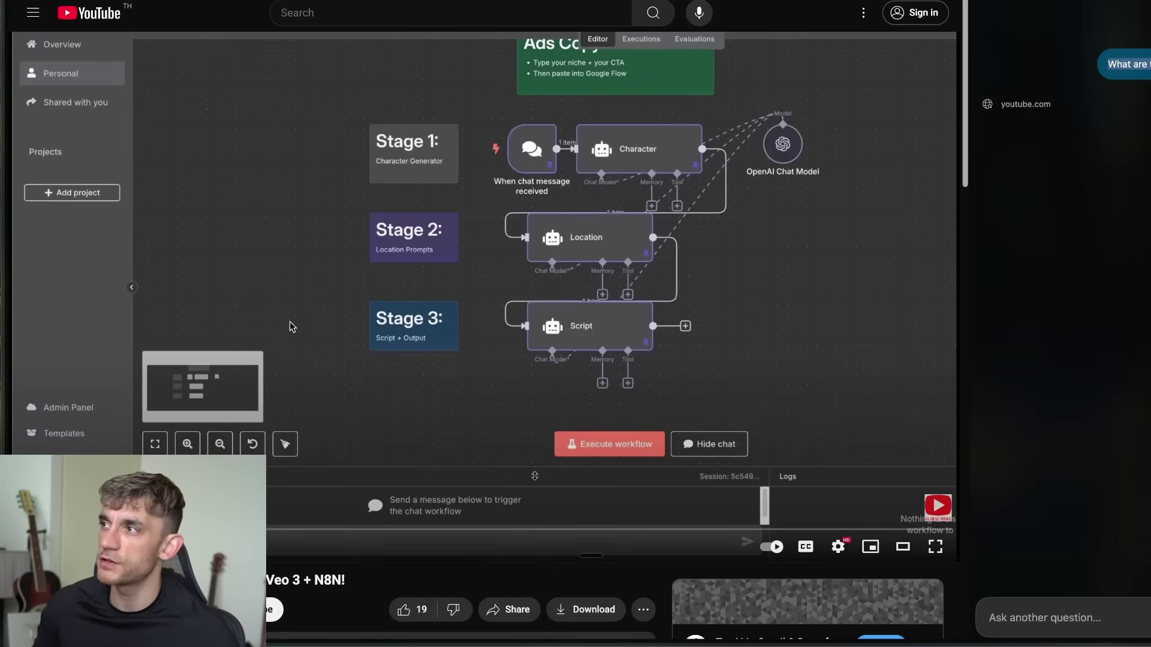
click(1102, 107)
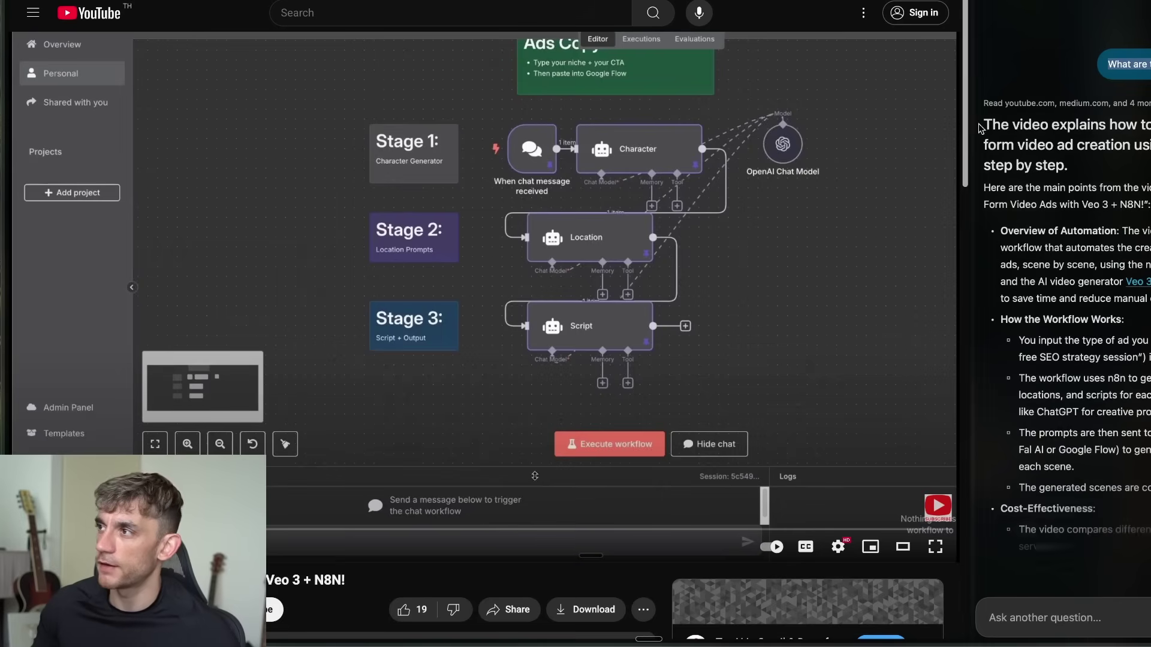
drag(992, 124, 1070, 167)
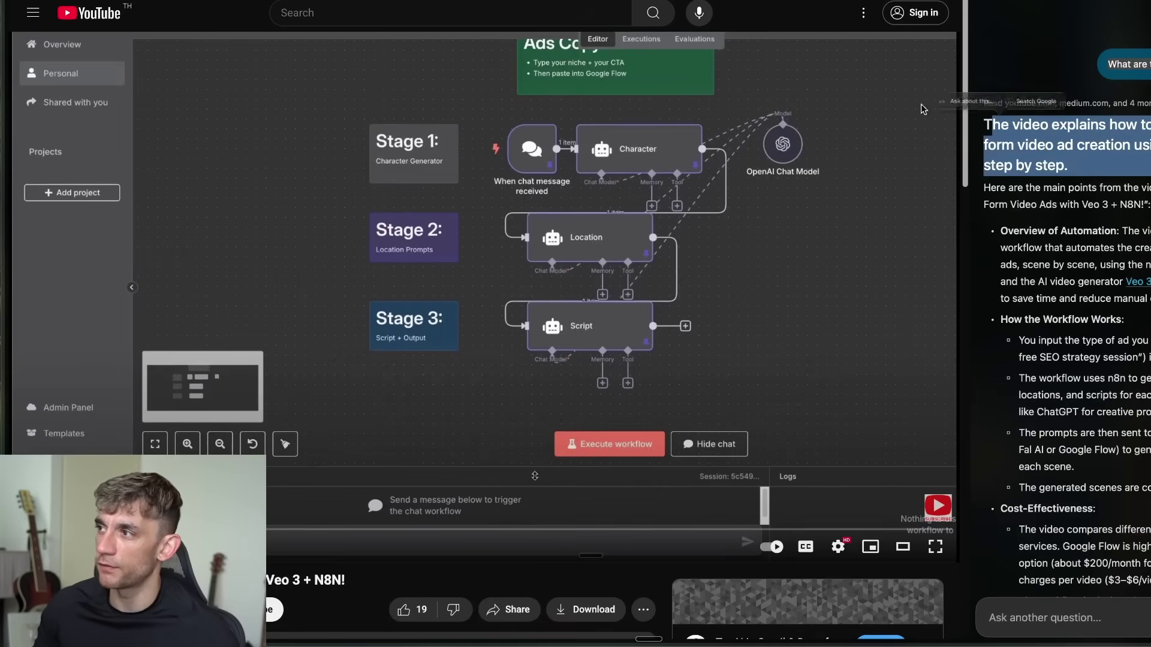
drag(996, 230, 1148, 267)
scroll(1148, 268, down, 1)
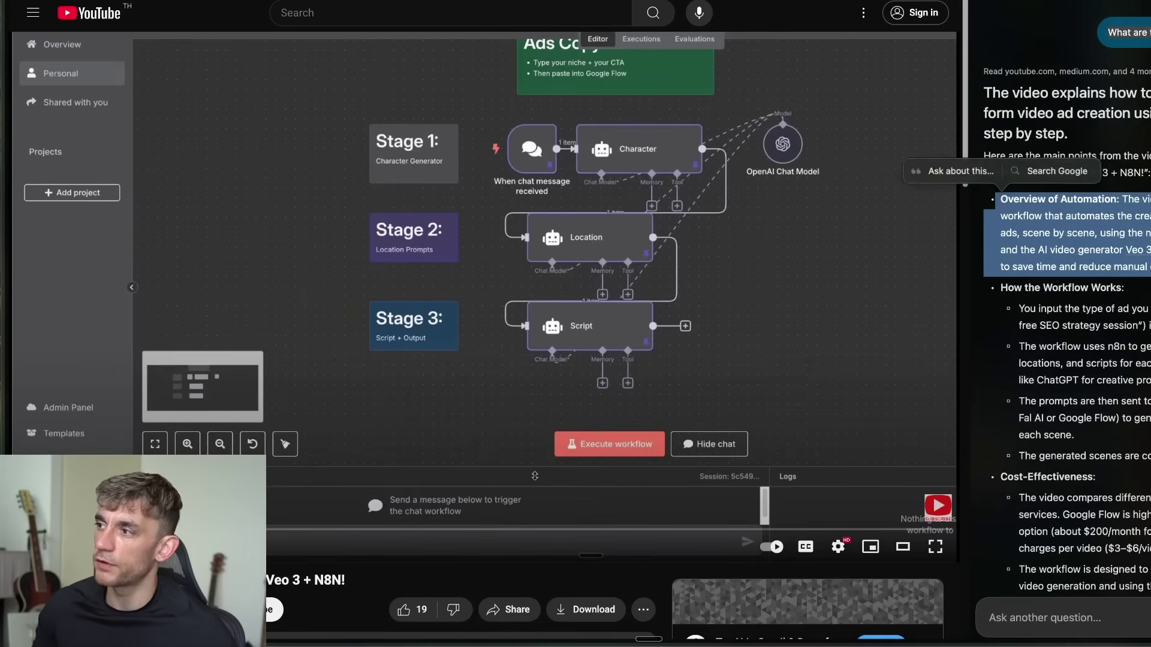
click(1146, 270)
scroll(1146, 250, down, 15)
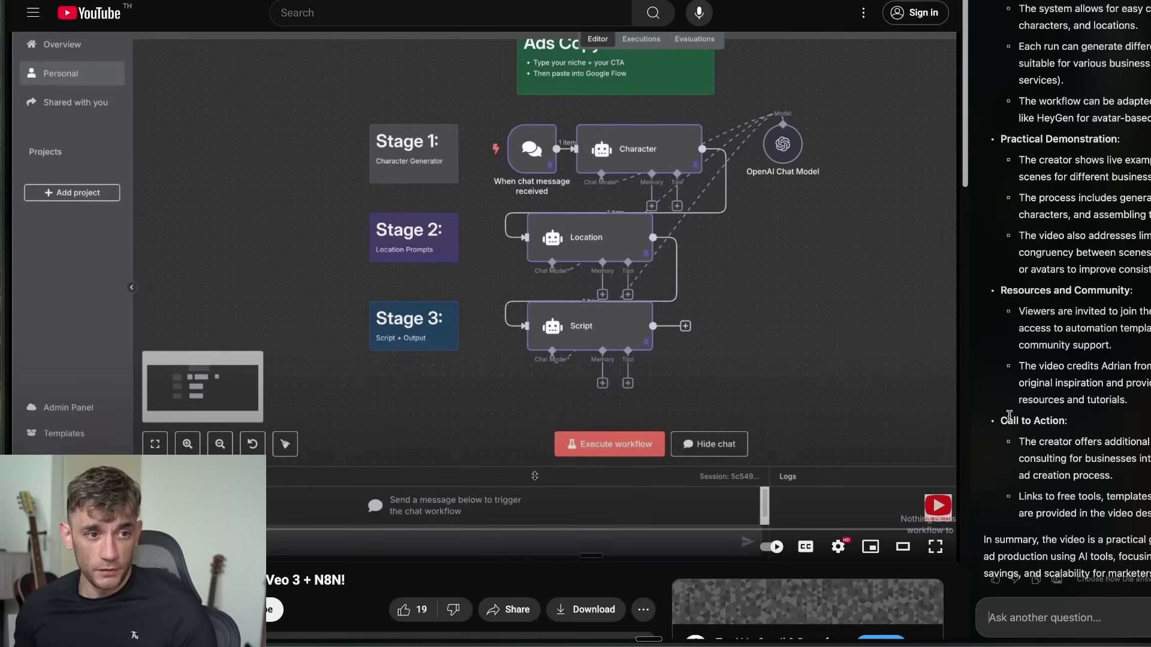
Ask the sidebar 'Give me the timestamps', then go to the suggested 'gmail' site in a new tab.
text(Give)
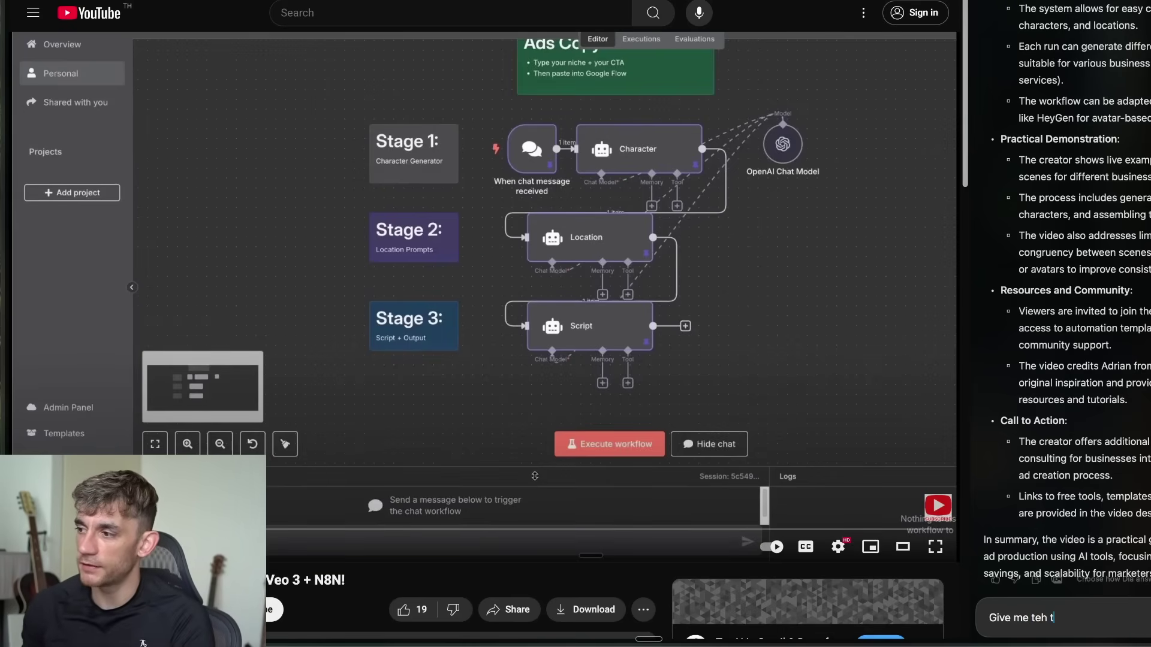
text( me the timestamps)
key(Return)
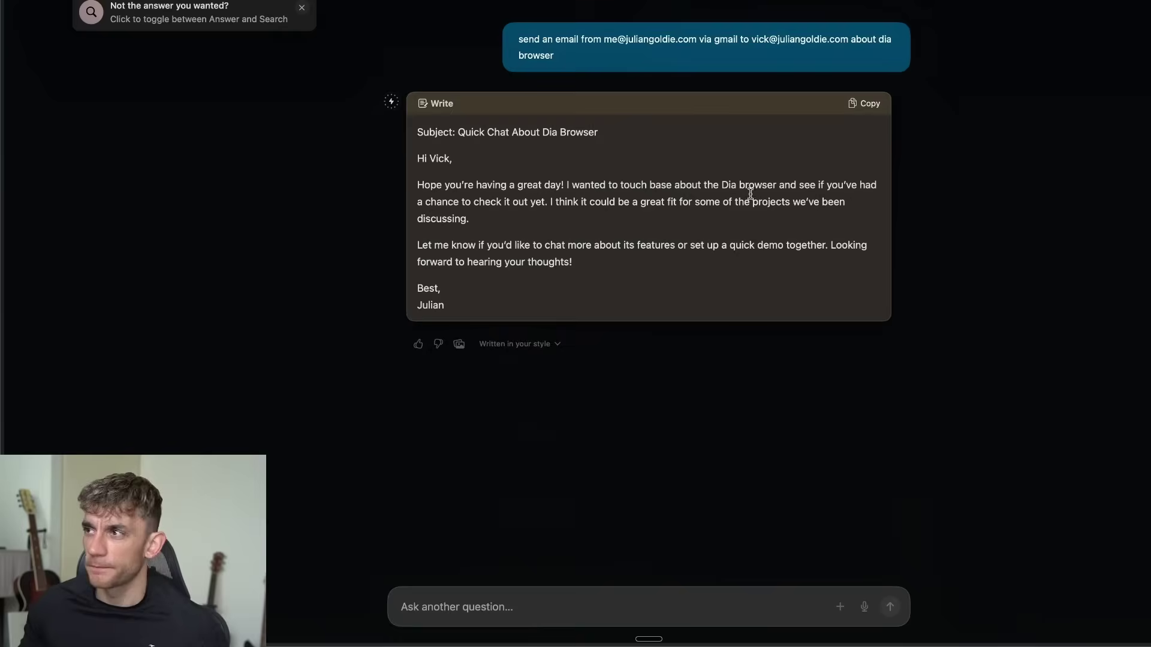
key(super+t)
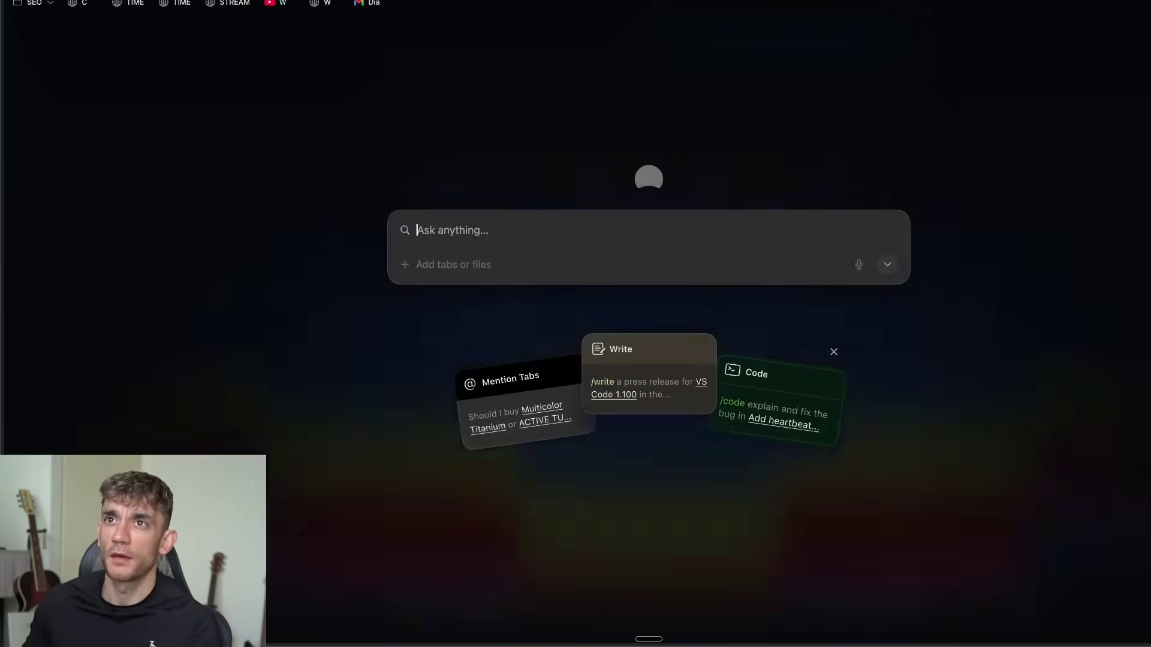
text(gmail.com)
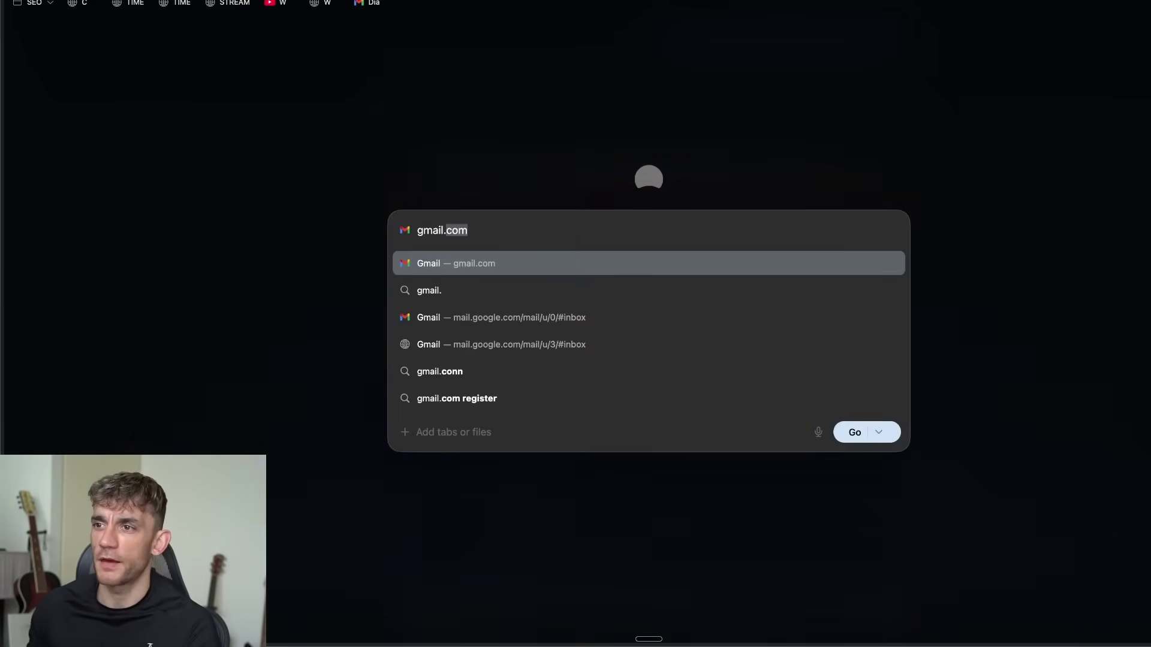
key(Return)
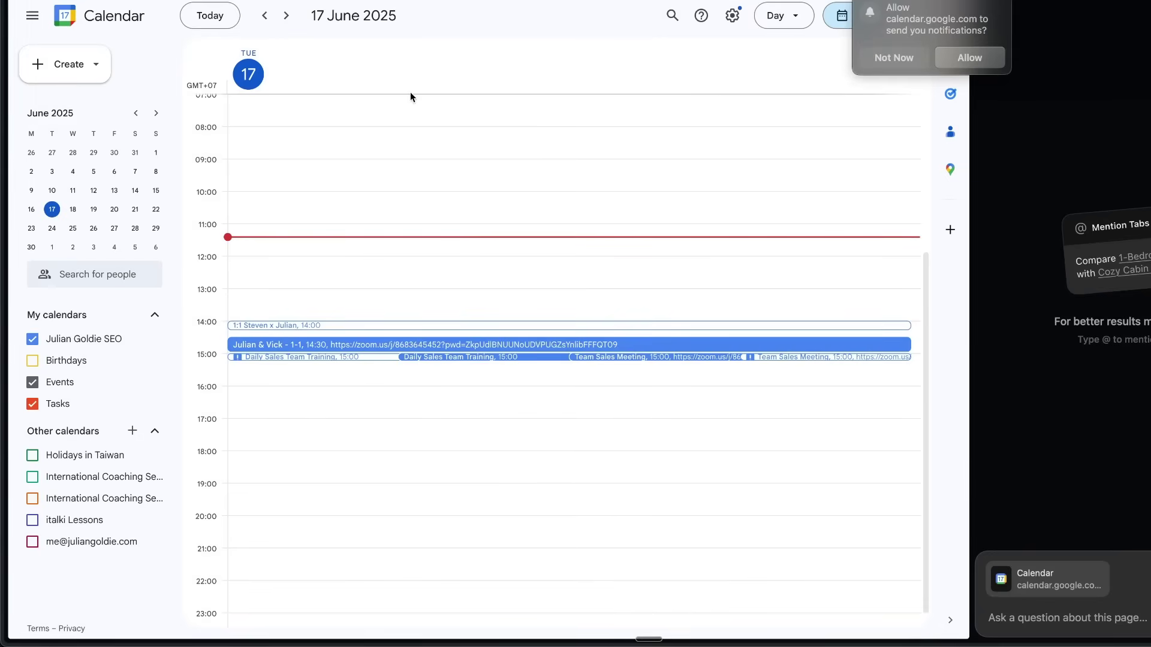
In a new tab, @-mention the Calendar tab and ask when you're free today and what you have to do.
scroll(411, 227, up, 4)
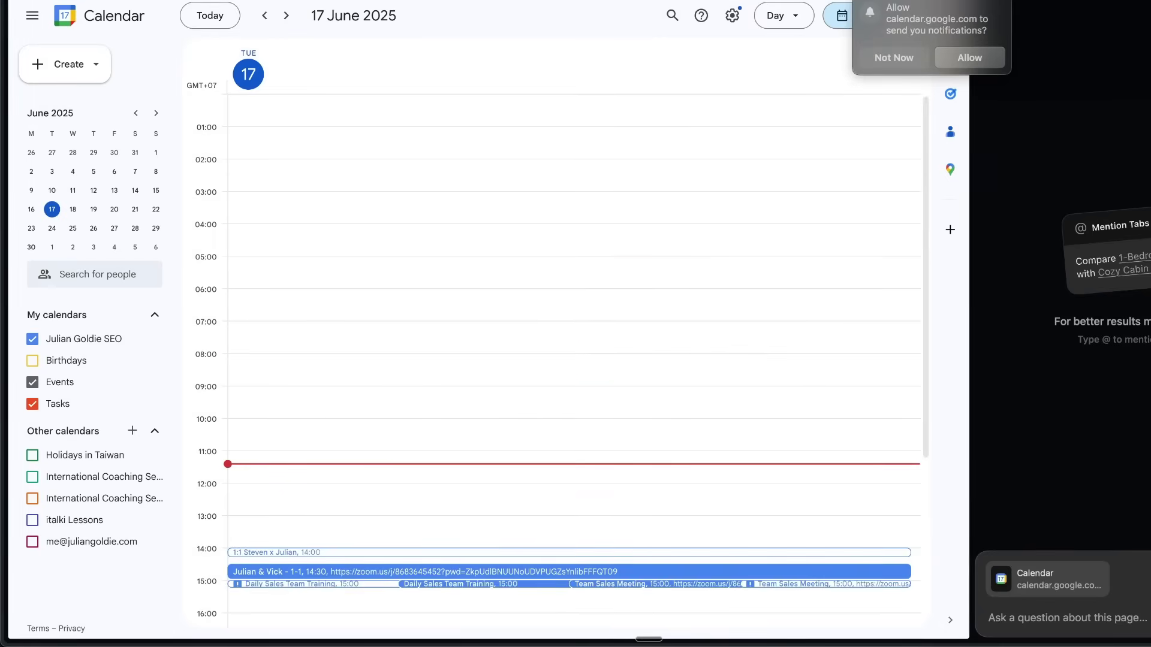
key(super+t)
text(@)
click(458, 249)
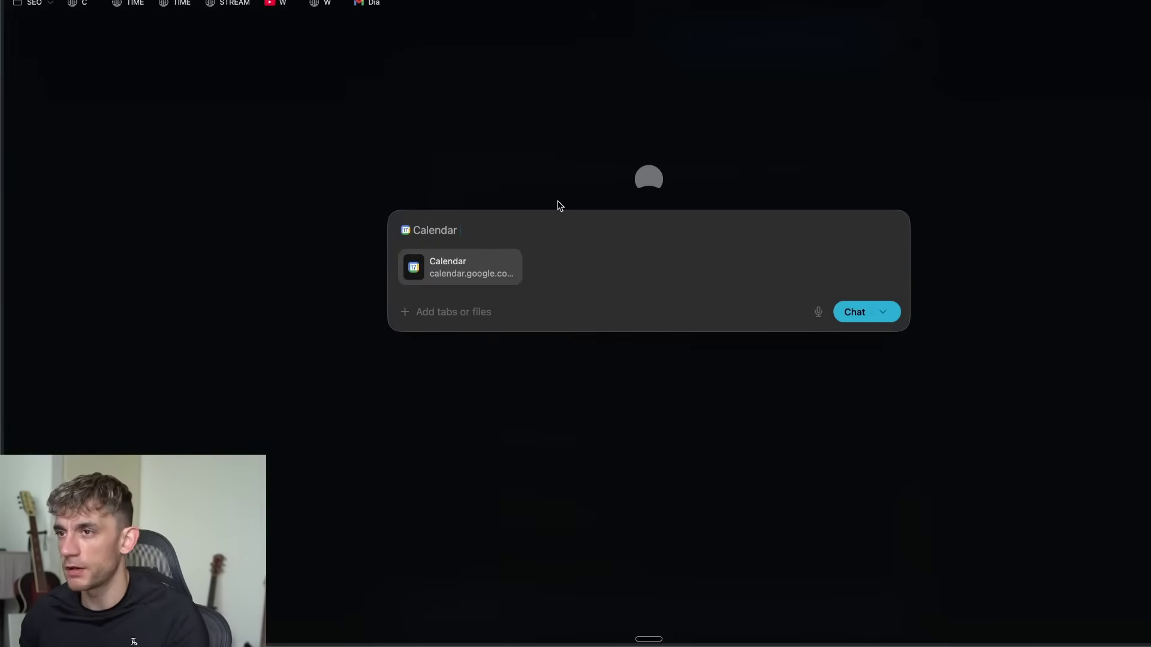
text(check my availability today an)
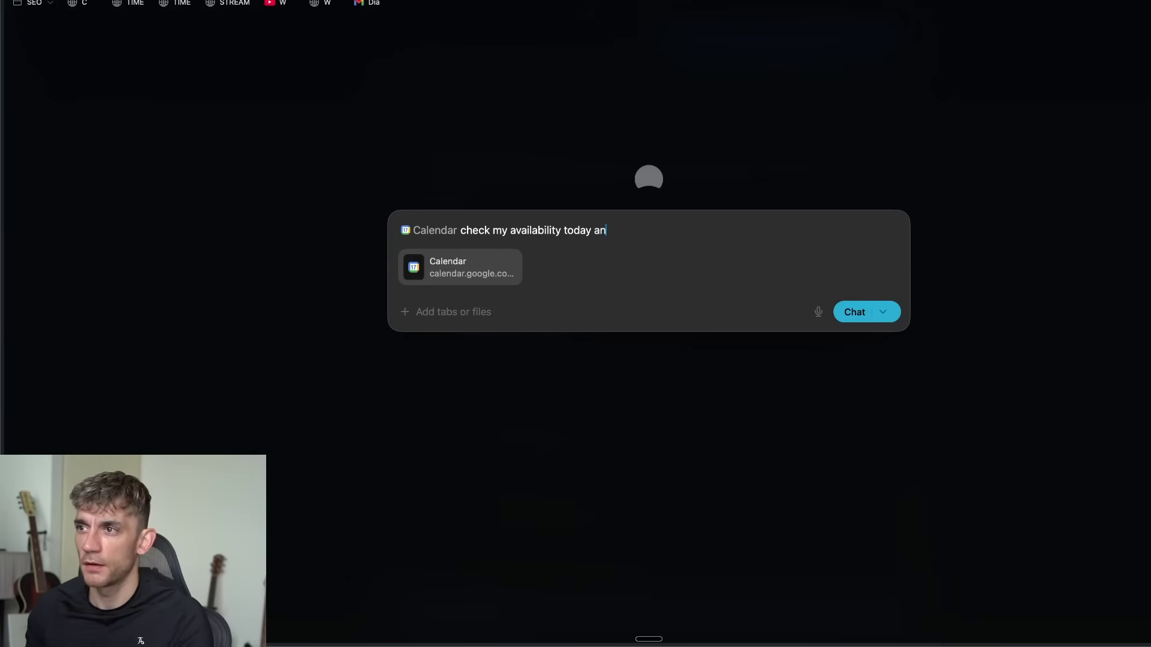
text(d tell me when I'm free + what I ha)
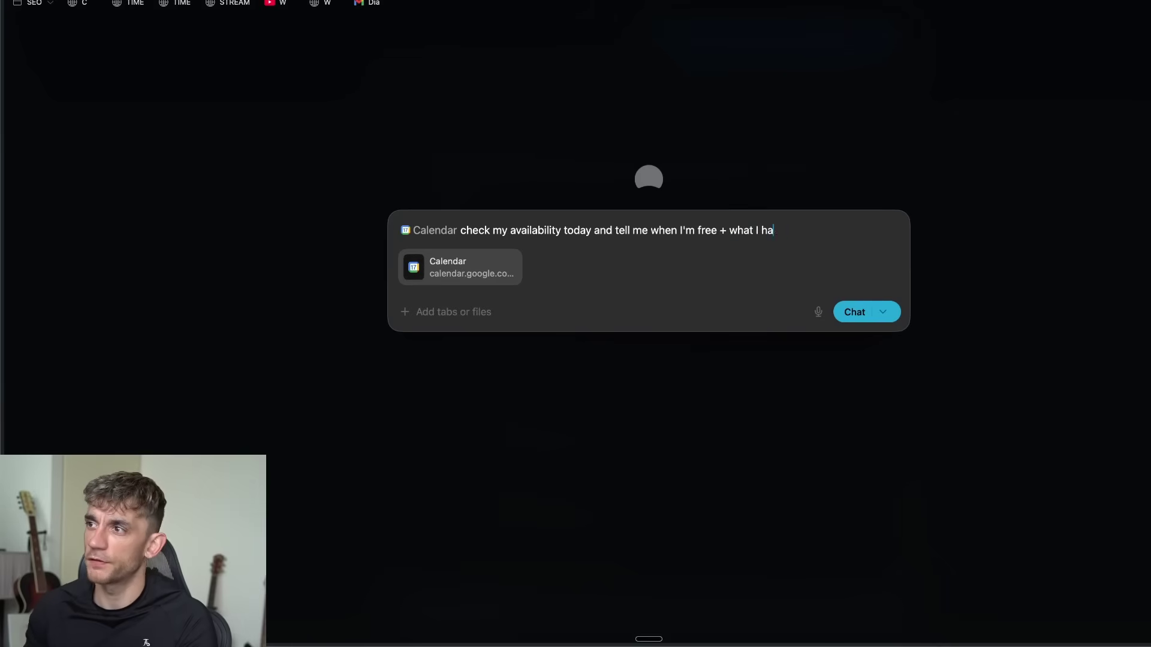
text(ve to do)
key(Return)
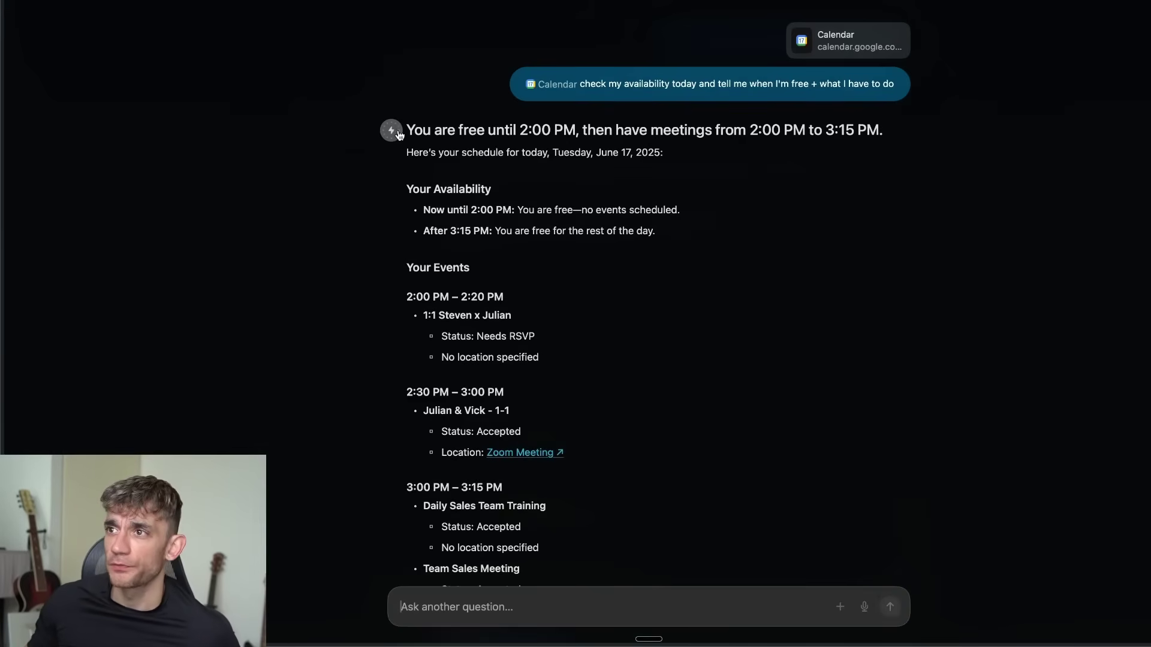
scroll(881, 270, down, 5)
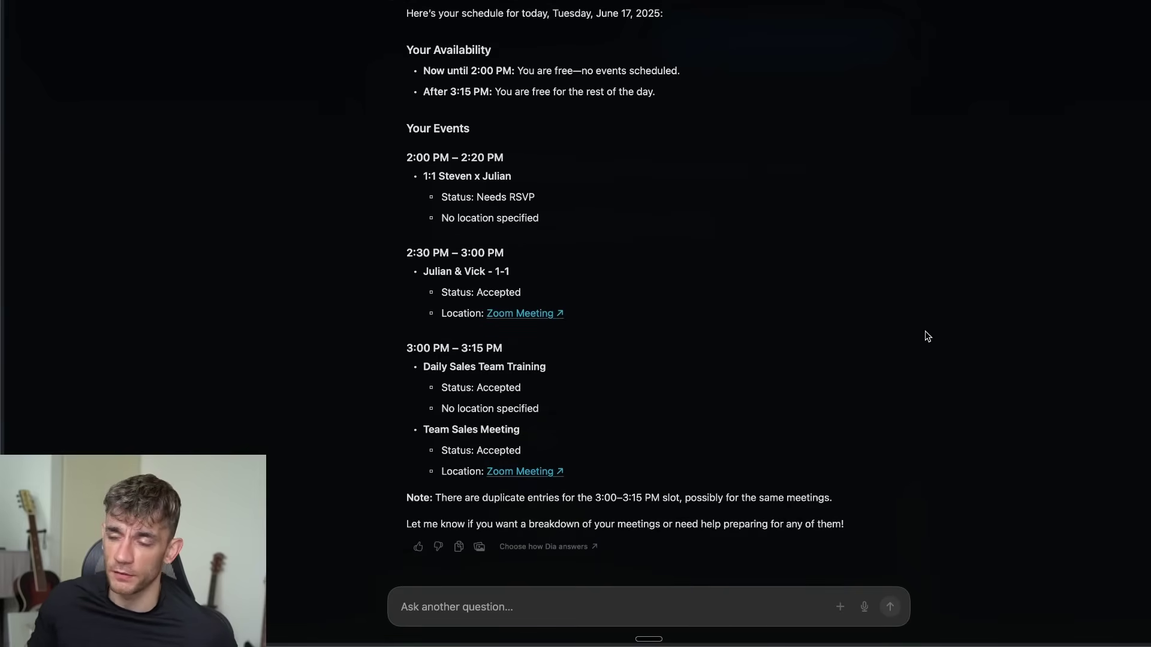
scroll(917, 306, up, 5)
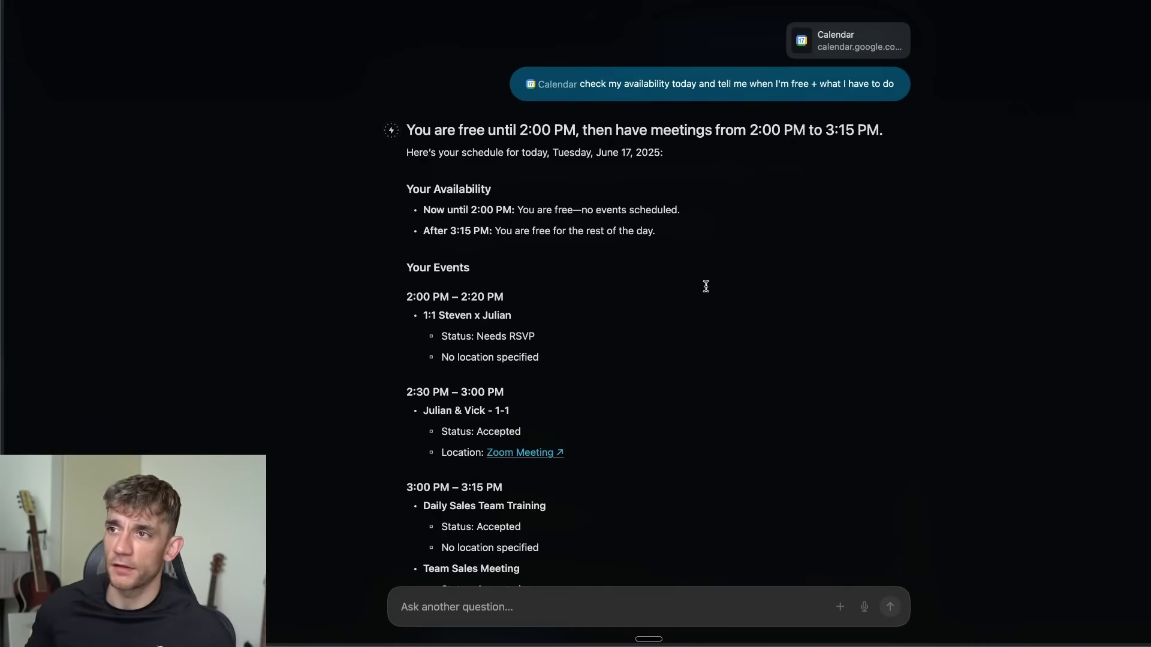
Open the Twitter home feed from the address bar.
key(super+l)
text(twi)
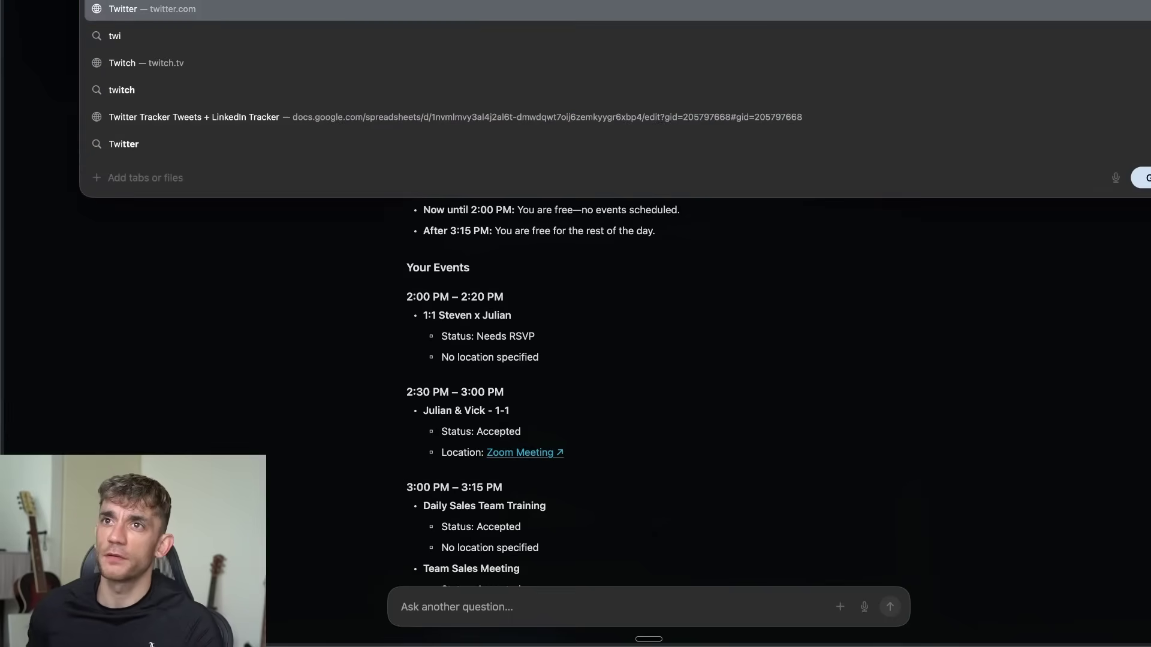
key(Return)
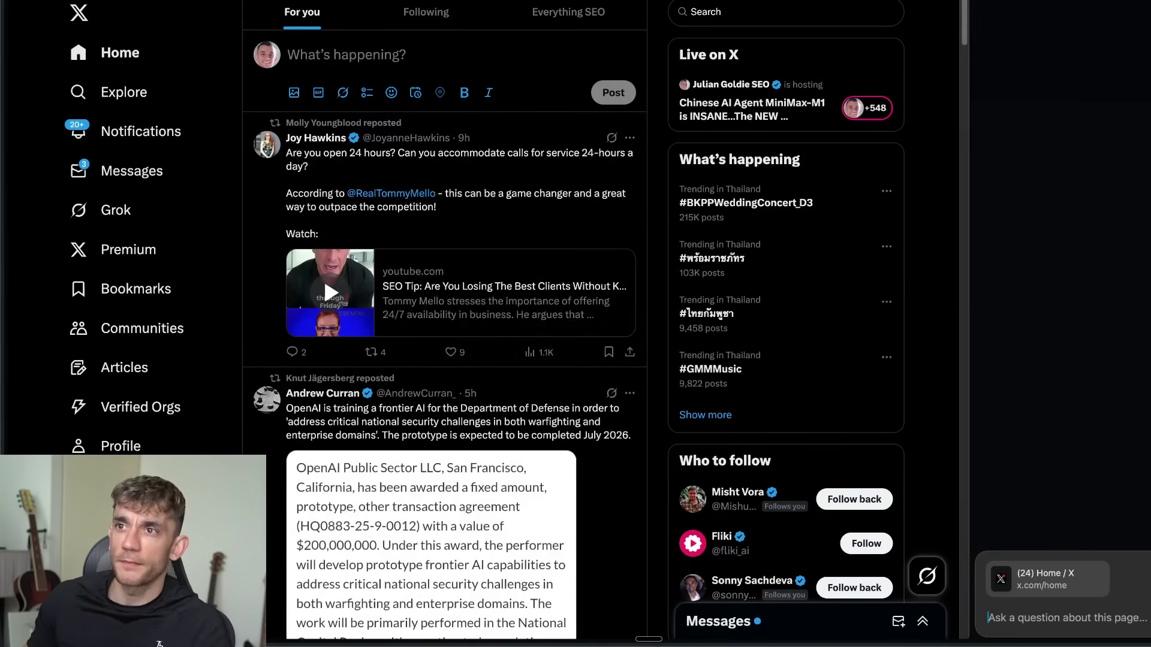
In a new tab, @-mention the X home feed tab and ask Dia to 'summarize my' feed.
key(super+bracketleft)
key(super+t)
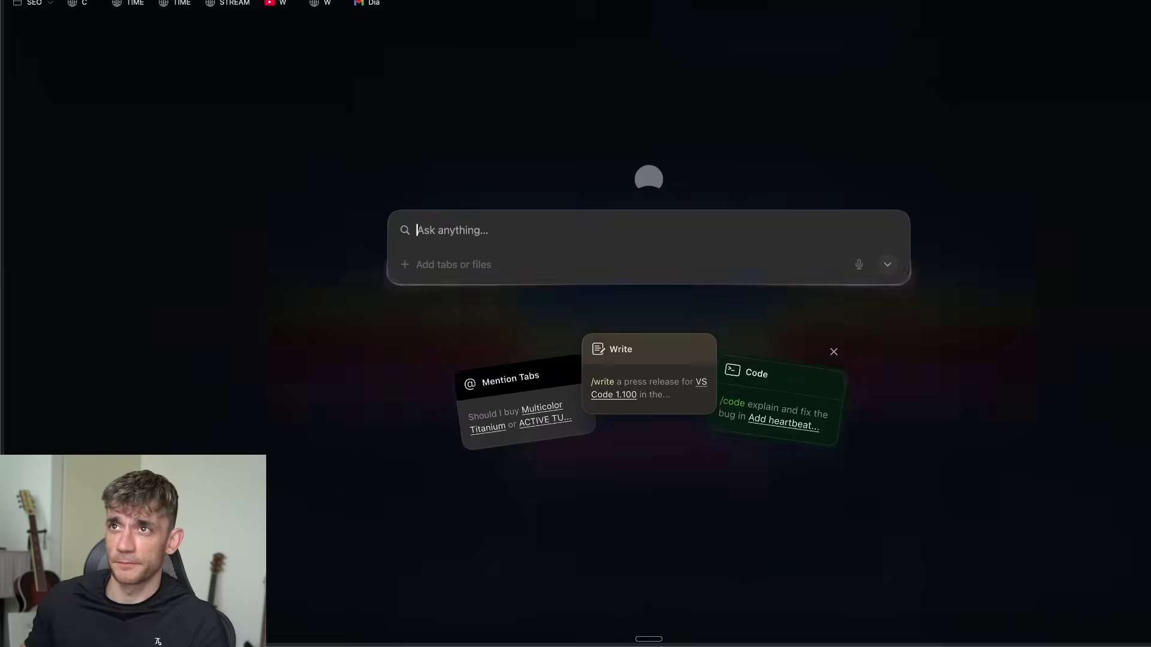
text(@)
key(Return)
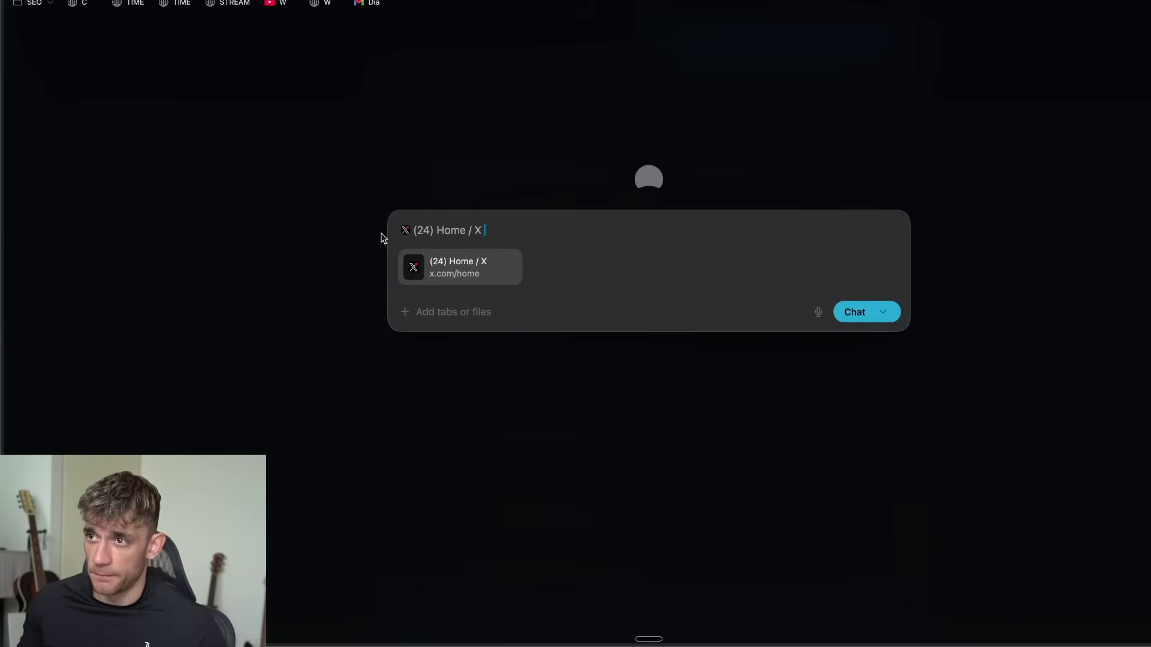
text(summarize my)
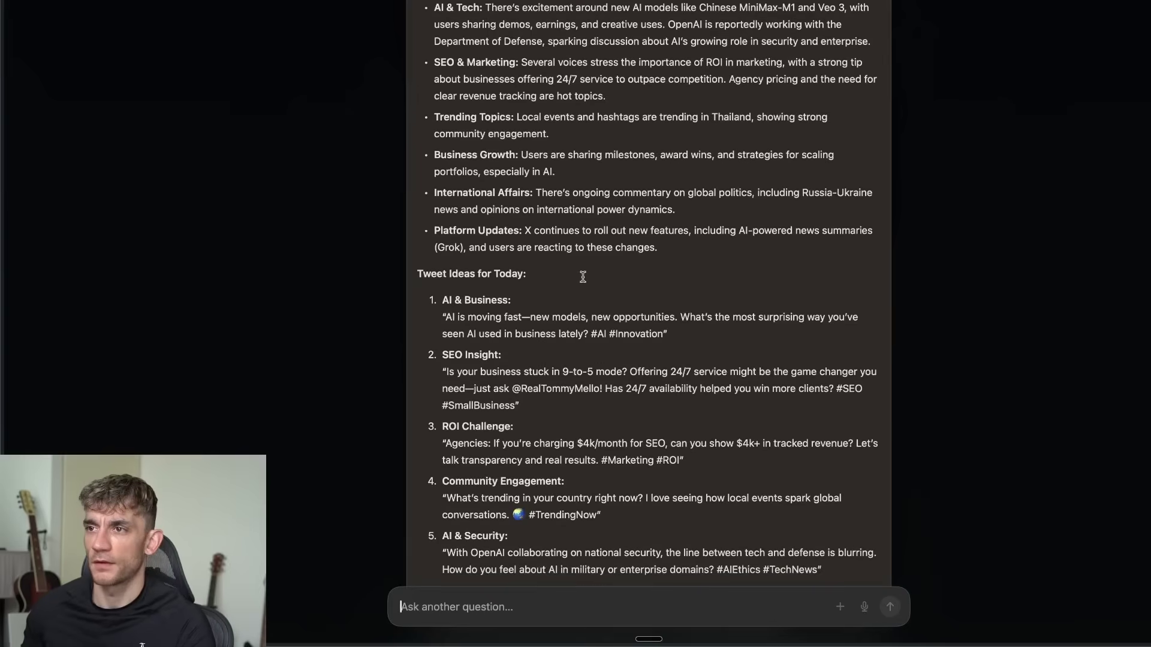
Scroll through the feed summary, highlighting and clearing its bullet points.
scroll(583, 275, up, 4)
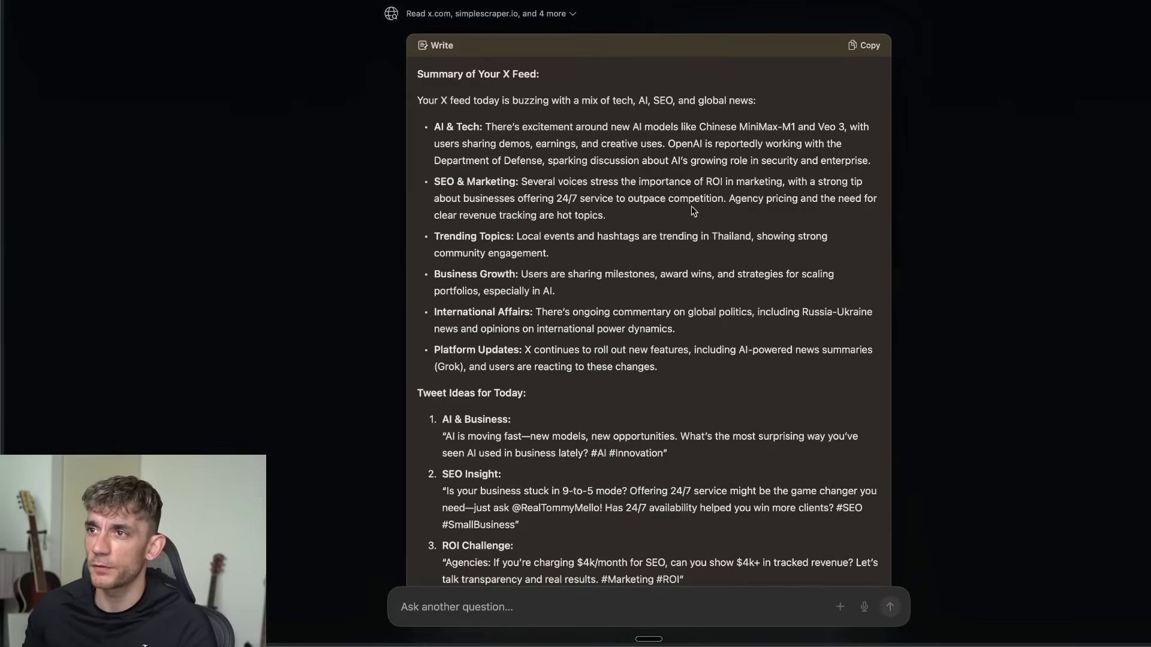
drag(727, 398, 363, 100)
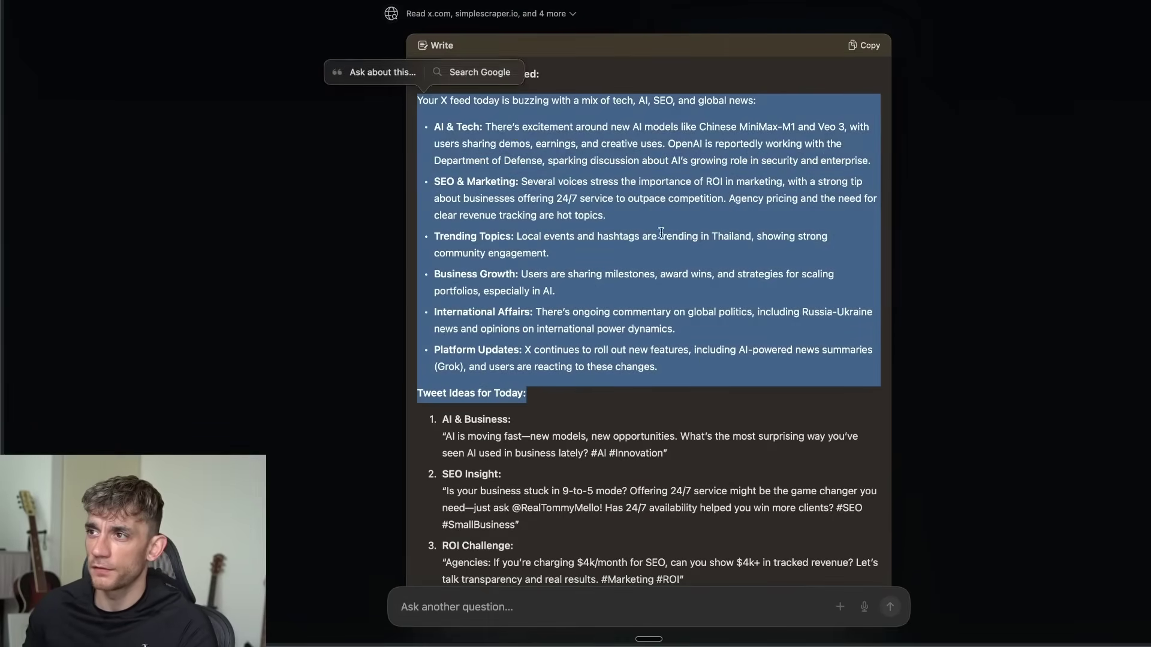
scroll(627, 244, down, 3)
click(564, 358)
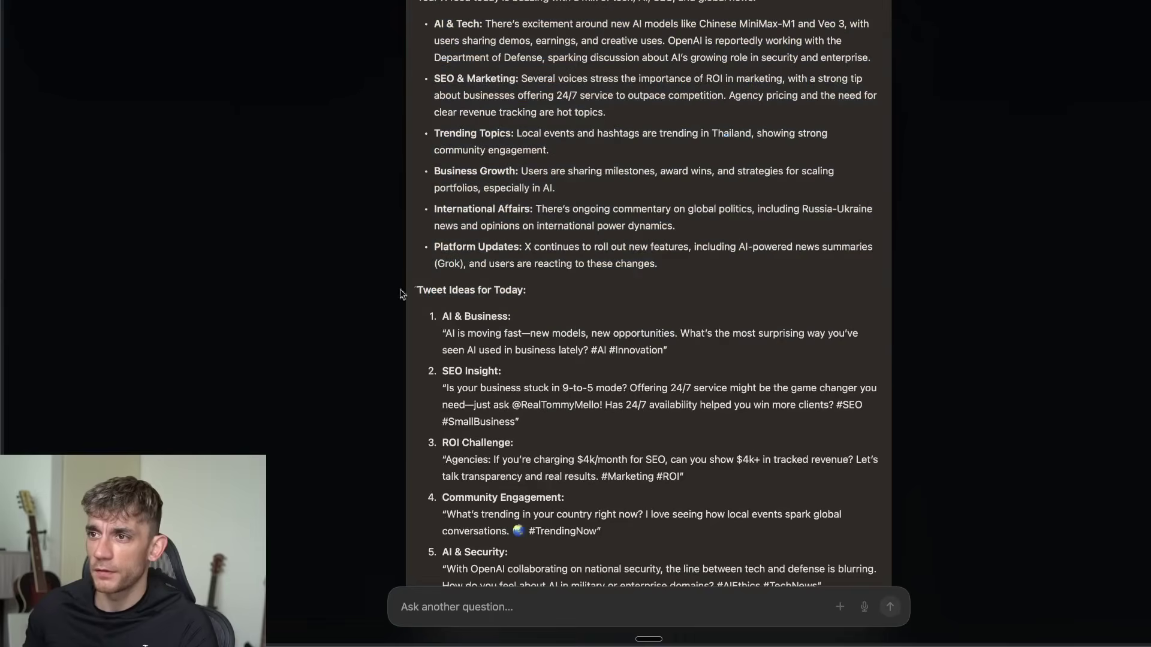
scroll(600, 300, down, 5)
drag(634, 336, 726, 279)
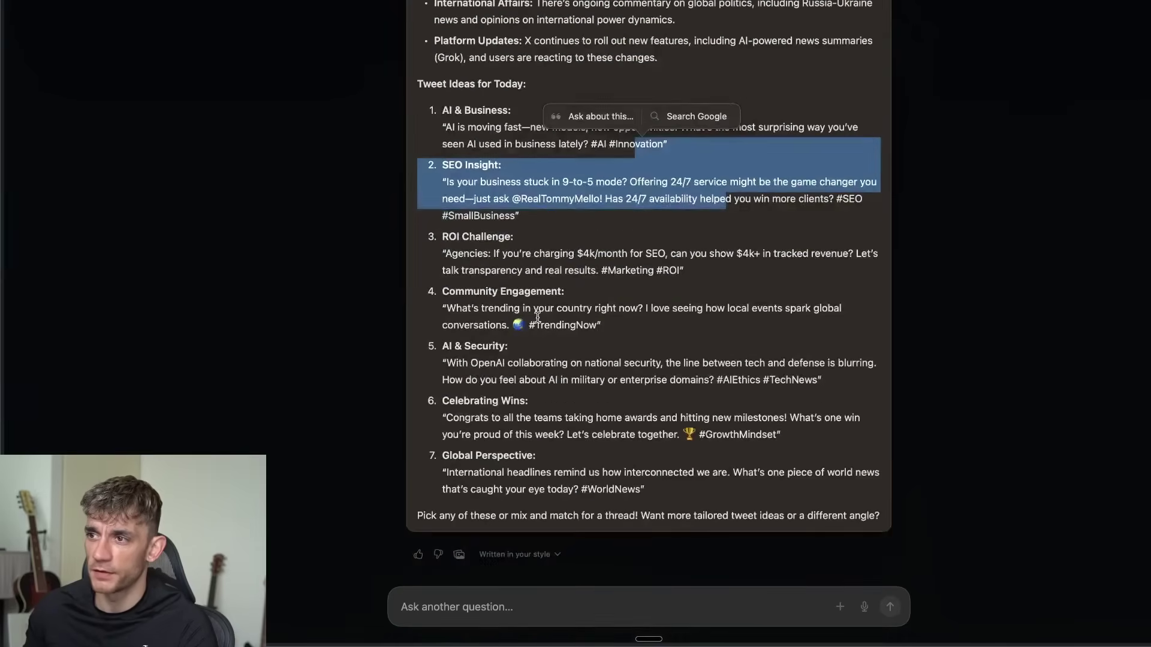
click(496, 400)
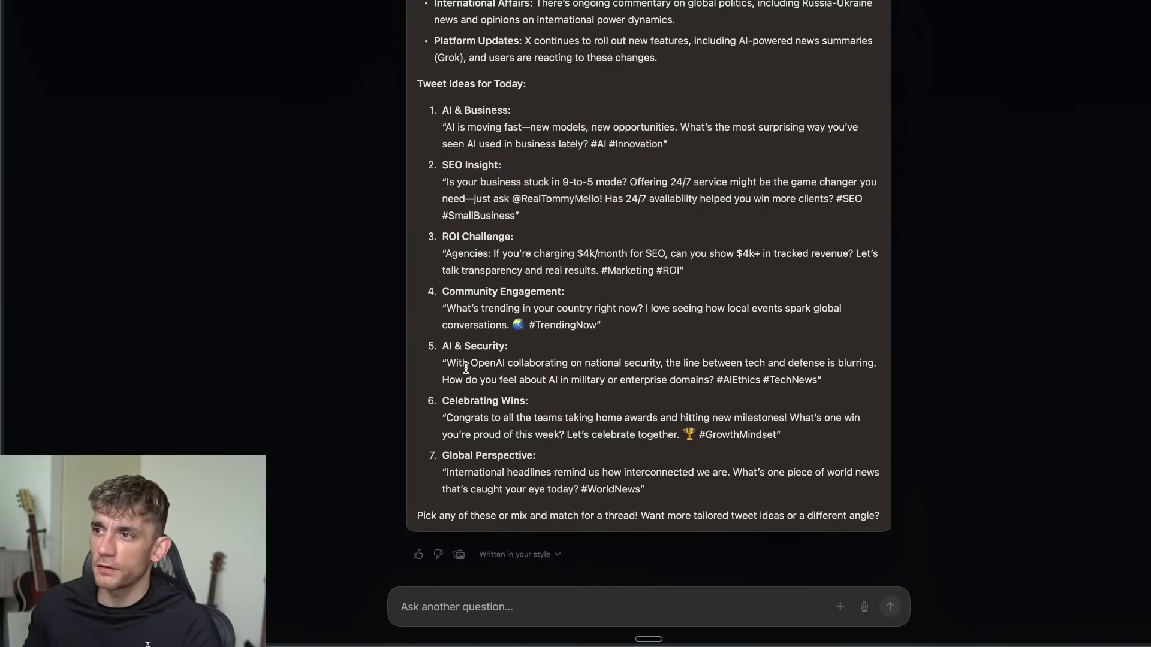
Enlarge the answer text and select the whole tweet idea 5, AI & Security.
triple_click(455, 363)
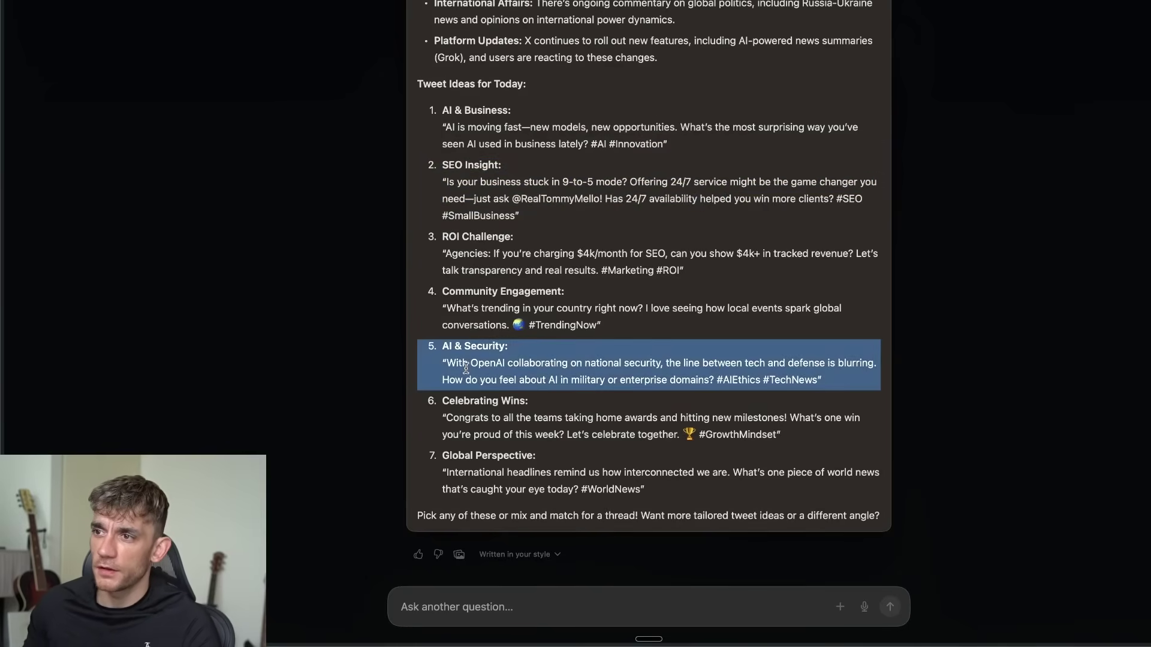
triple_click(527, 367)
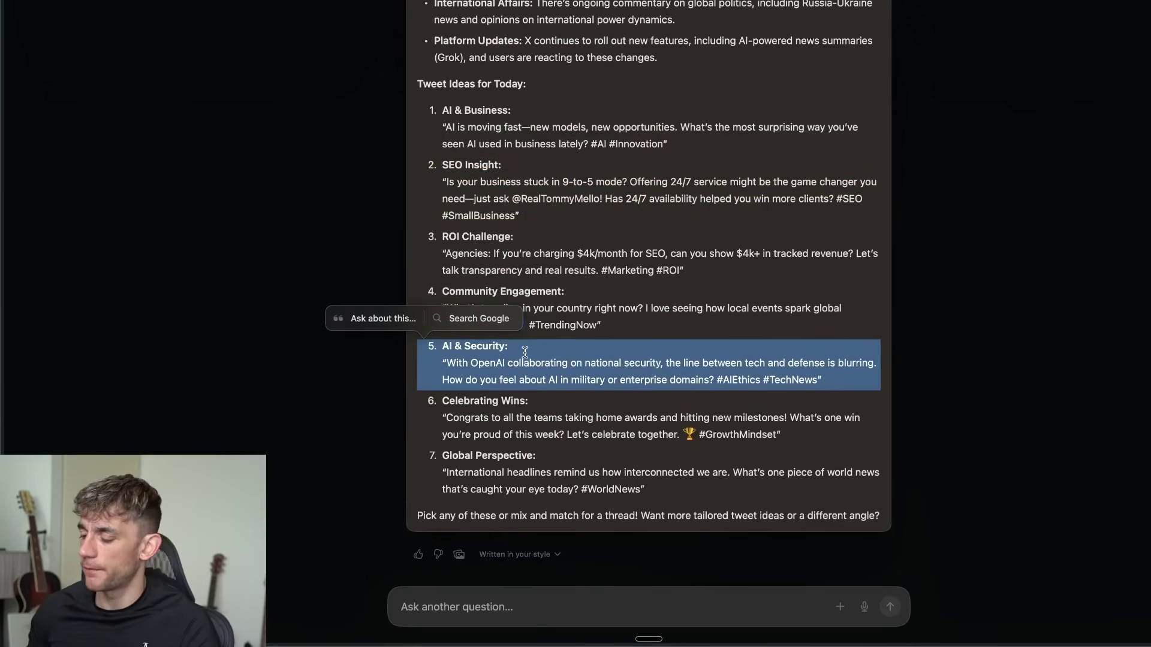
key(super+equal)
key(super+equal)
key(super+equal)
double_click(484, 377)
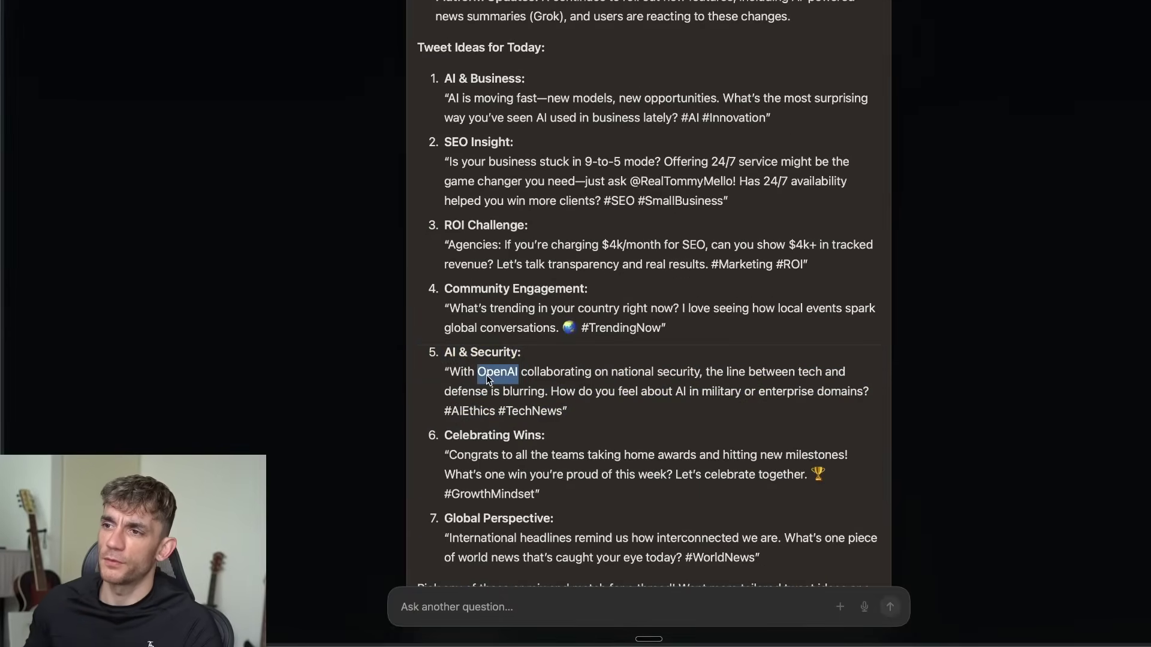
triple_click(487, 375)
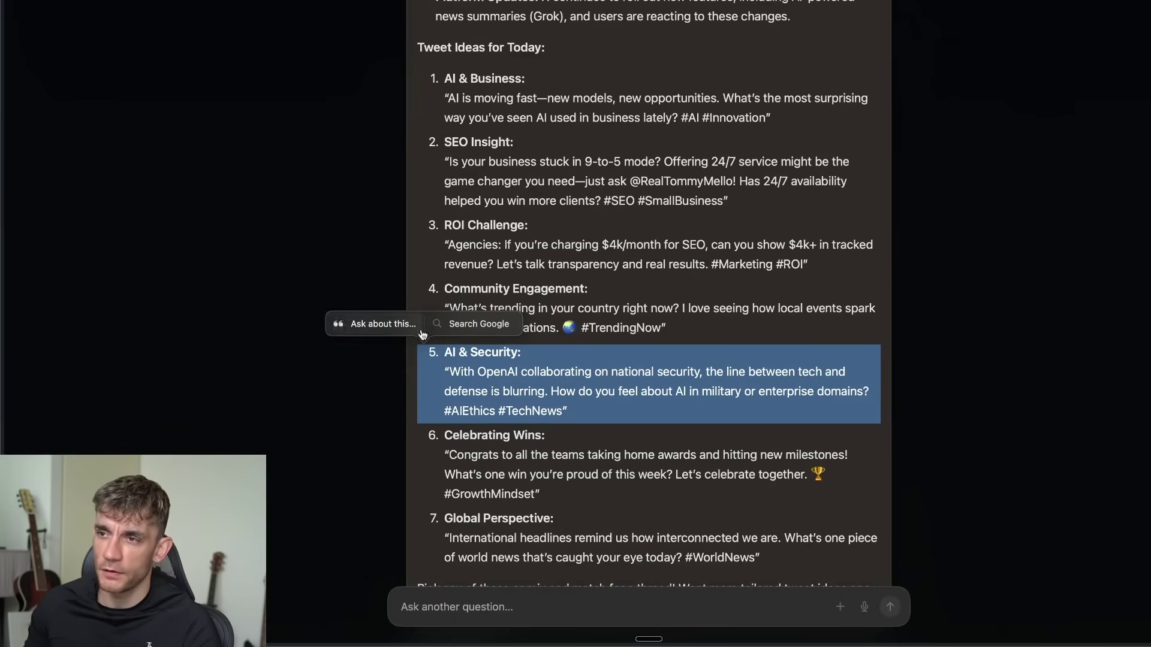
click(357, 327)
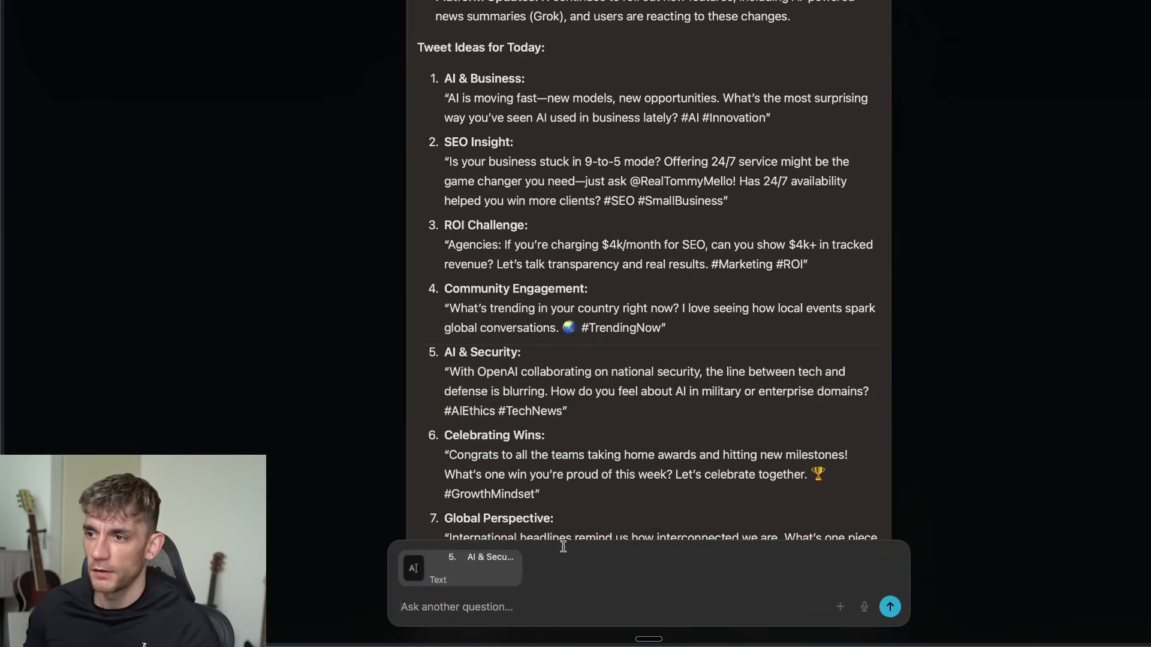
text(tell me more about the news headl)
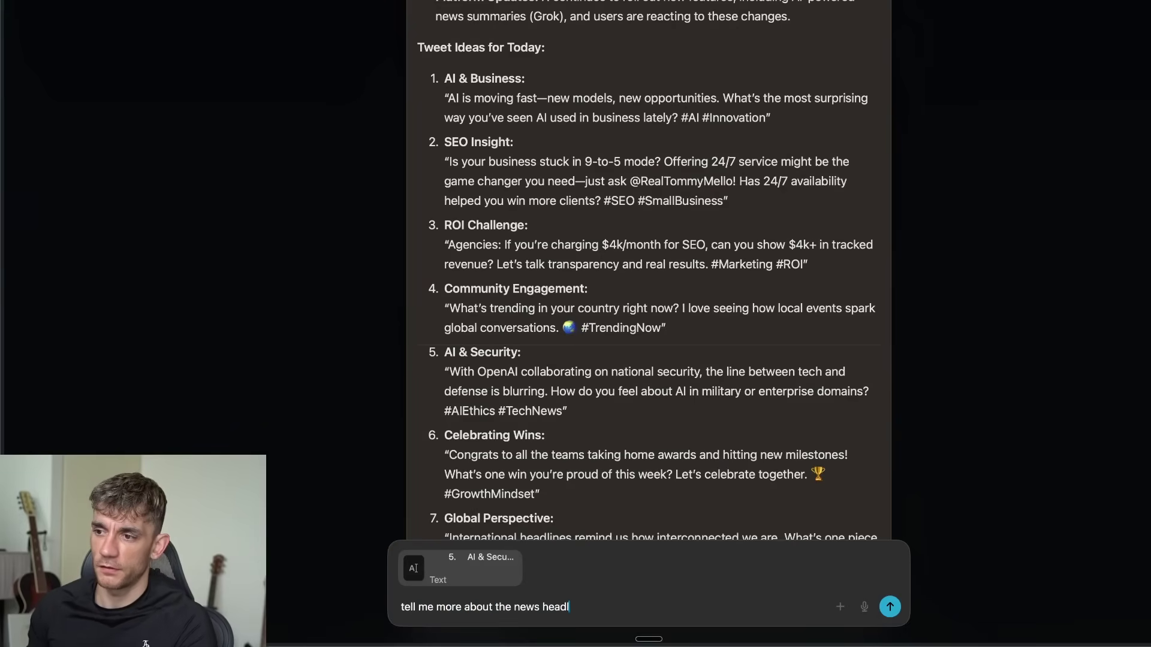
text(ines on thsi)
key(Return)
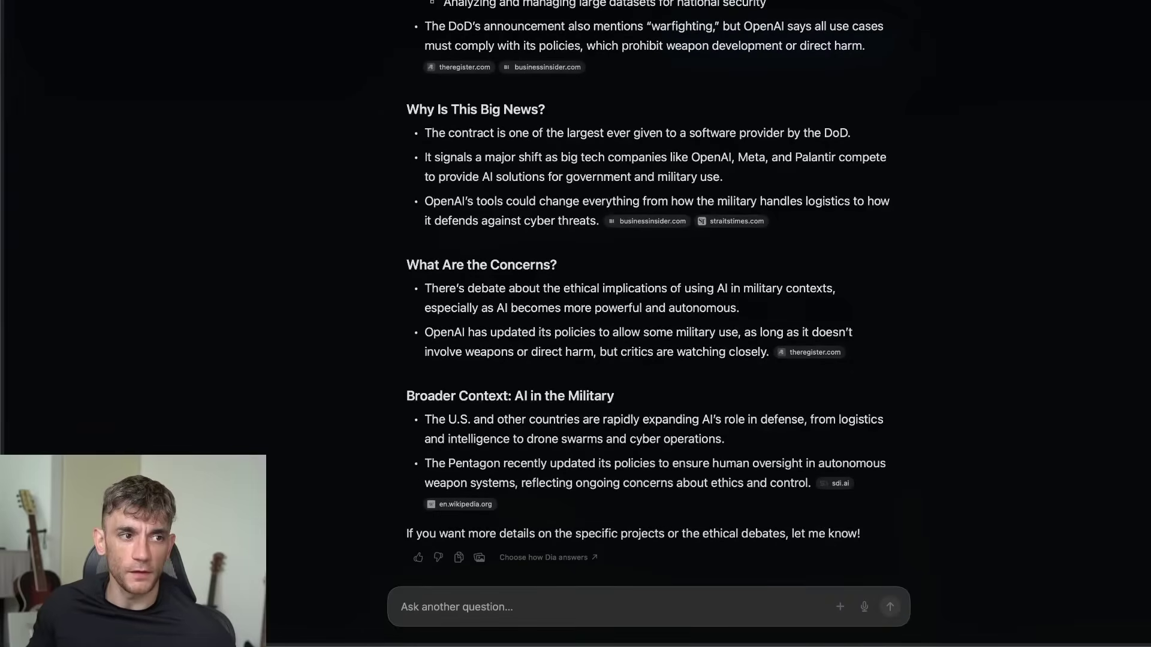
click(838, 608)
click(687, 607)
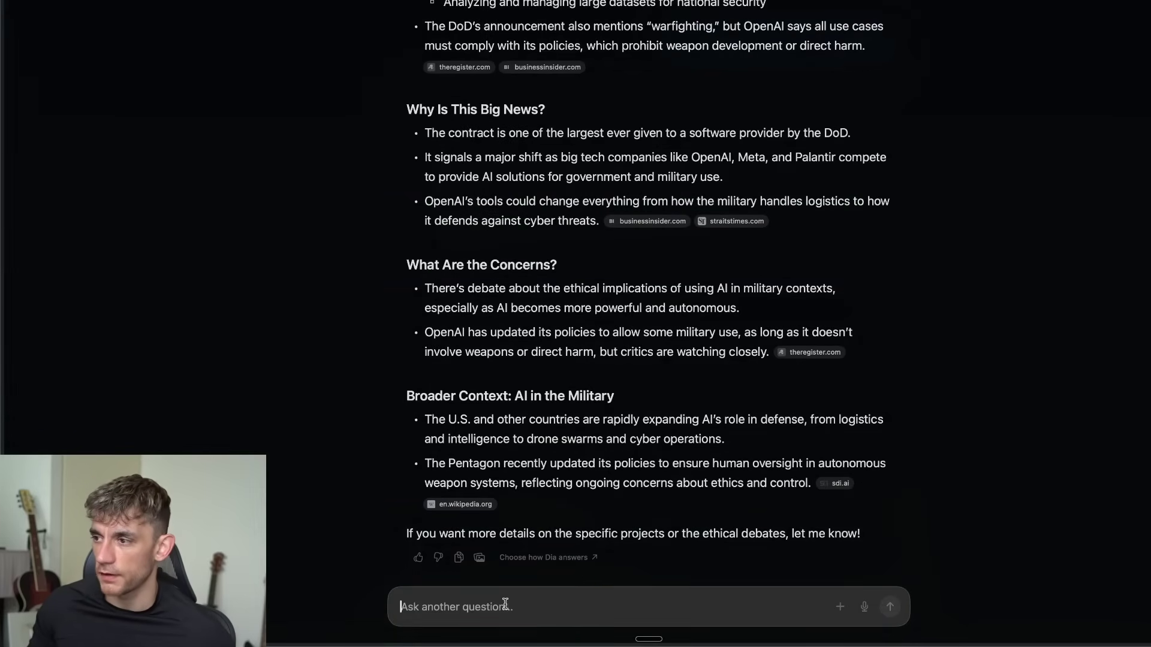
scroll(901, 611, up, 15)
In a new tab, use the query mode list to reach the new custom skill settings.
key(super+t)
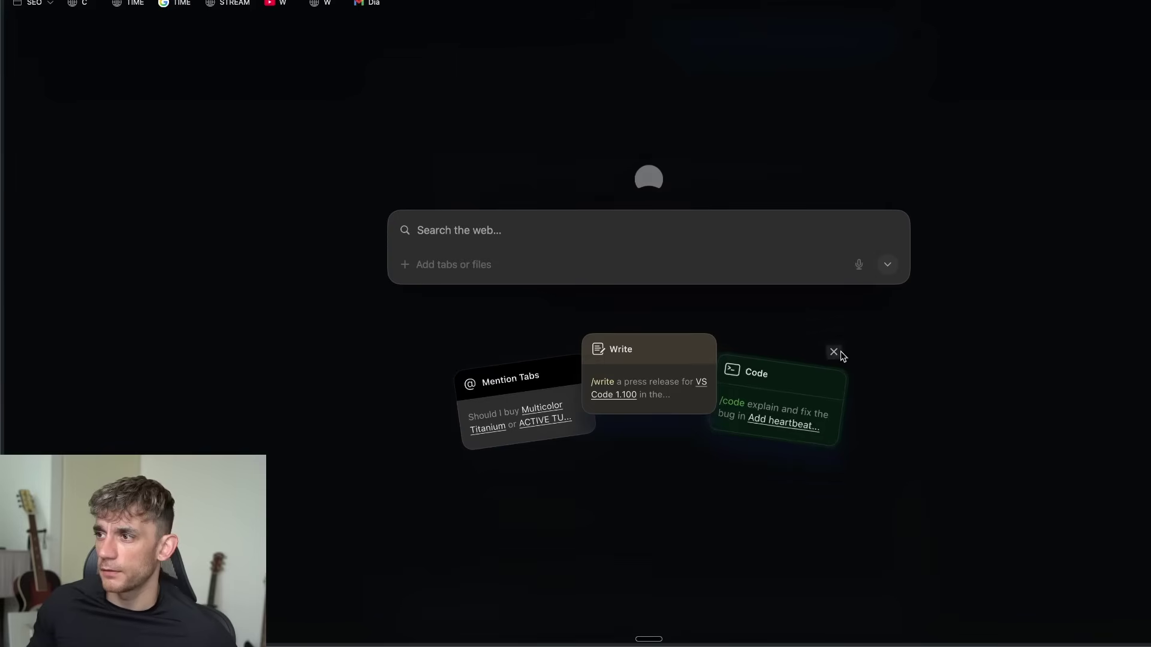
click(887, 265)
click(887, 264)
click(888, 264)
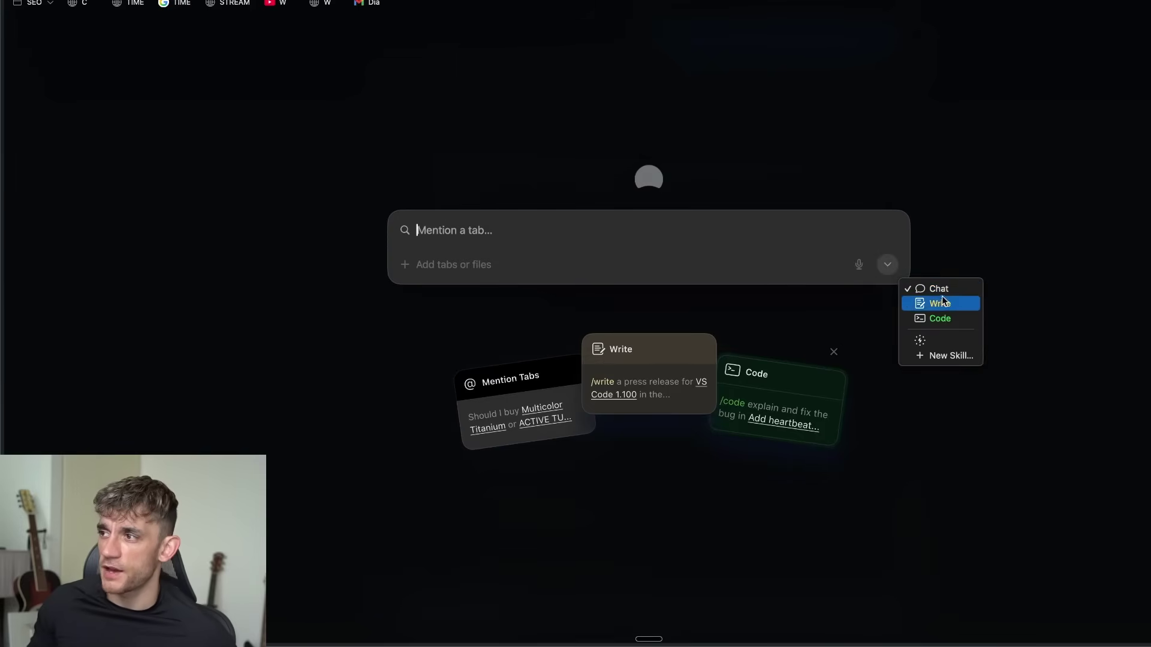
click(937, 342)
click(888, 265)
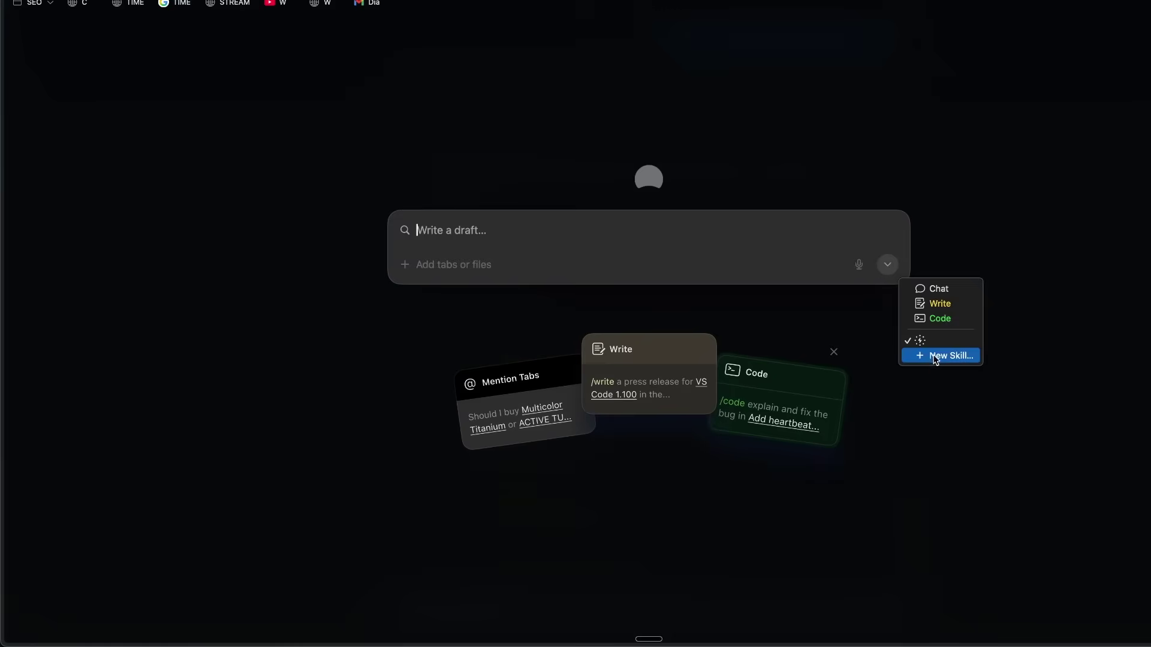
click(933, 355)
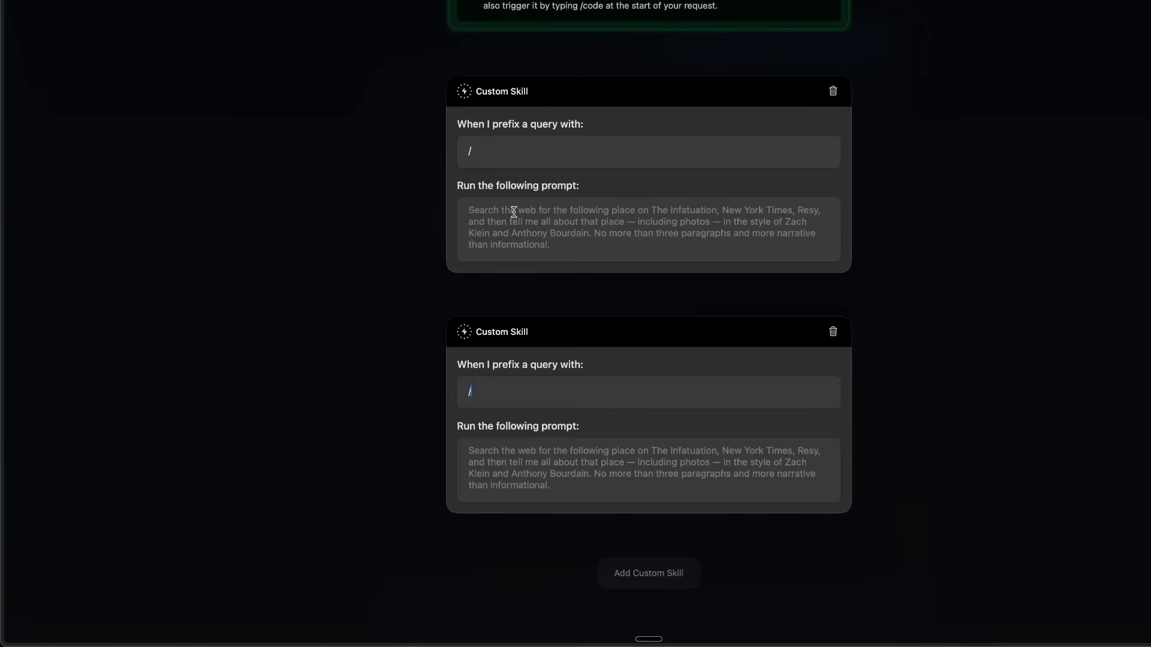
Add a custom skill with the /blog prefix, then view the Google Docs SEO prompt.
scroll(479, 406, up, 3)
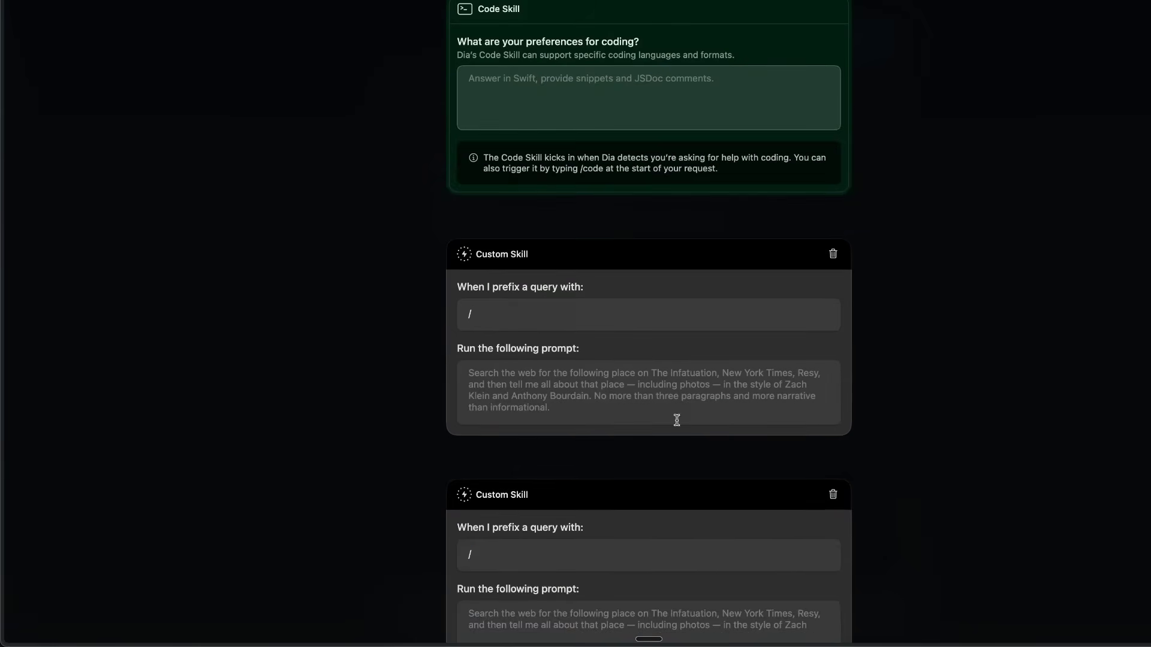
scroll(442, 448, down, 3)
scroll(604, 391, up, 3)
scroll(475, 318, down, 3)
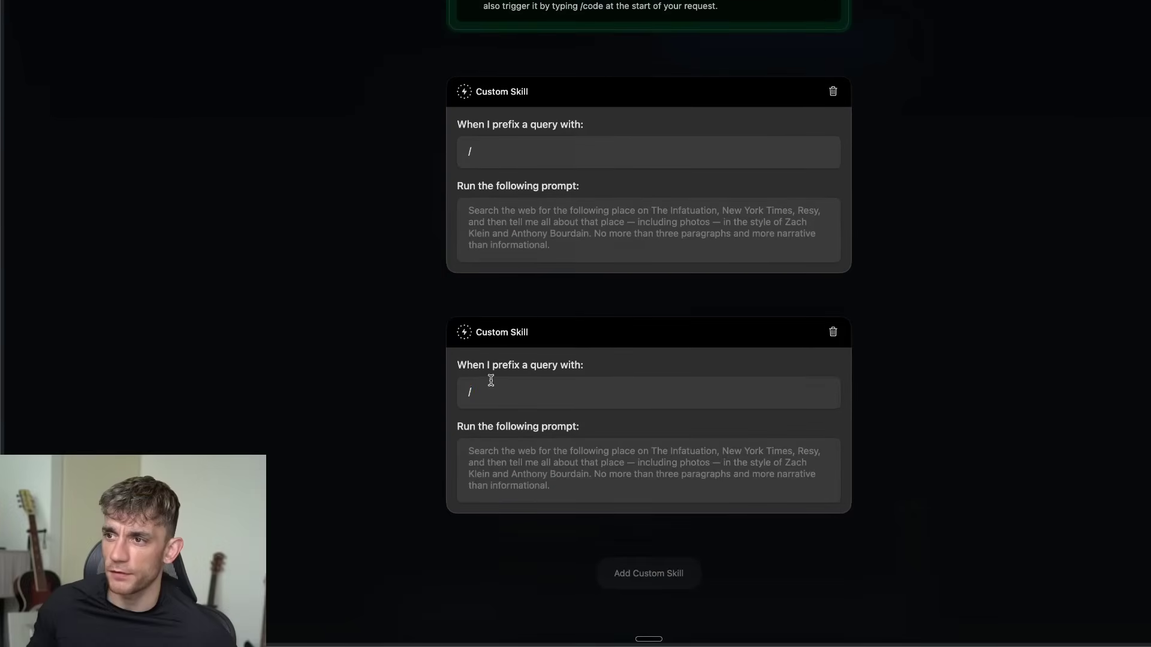
click(661, 576)
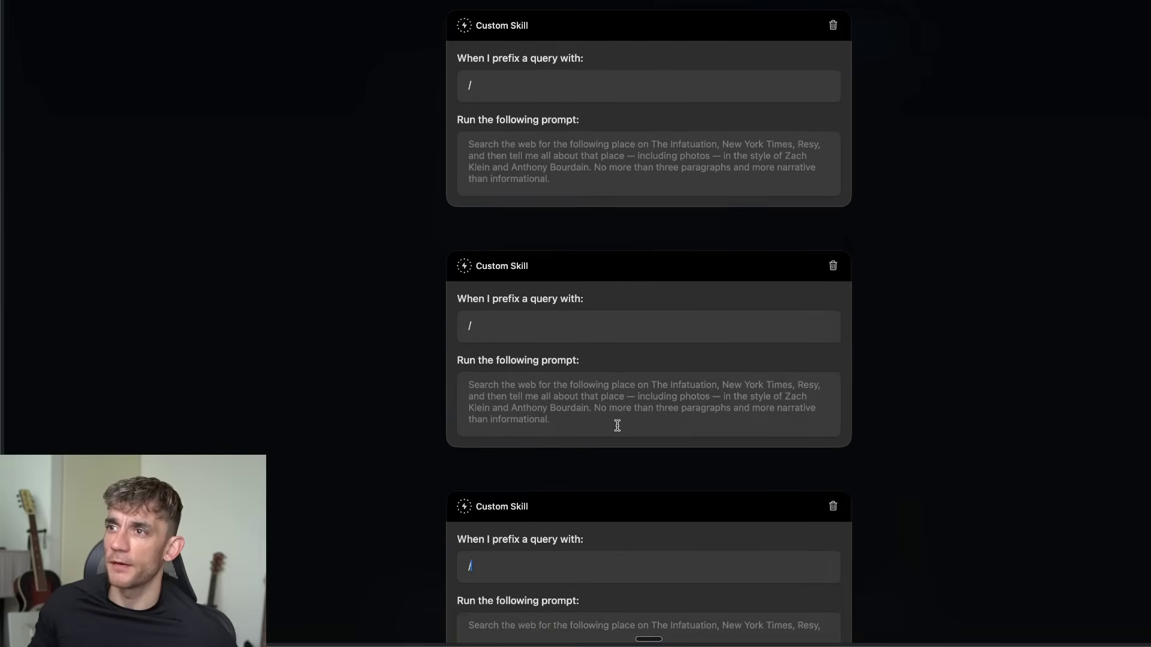
scroll(611, 412, up, 5)
click(494, 337)
text(blog)
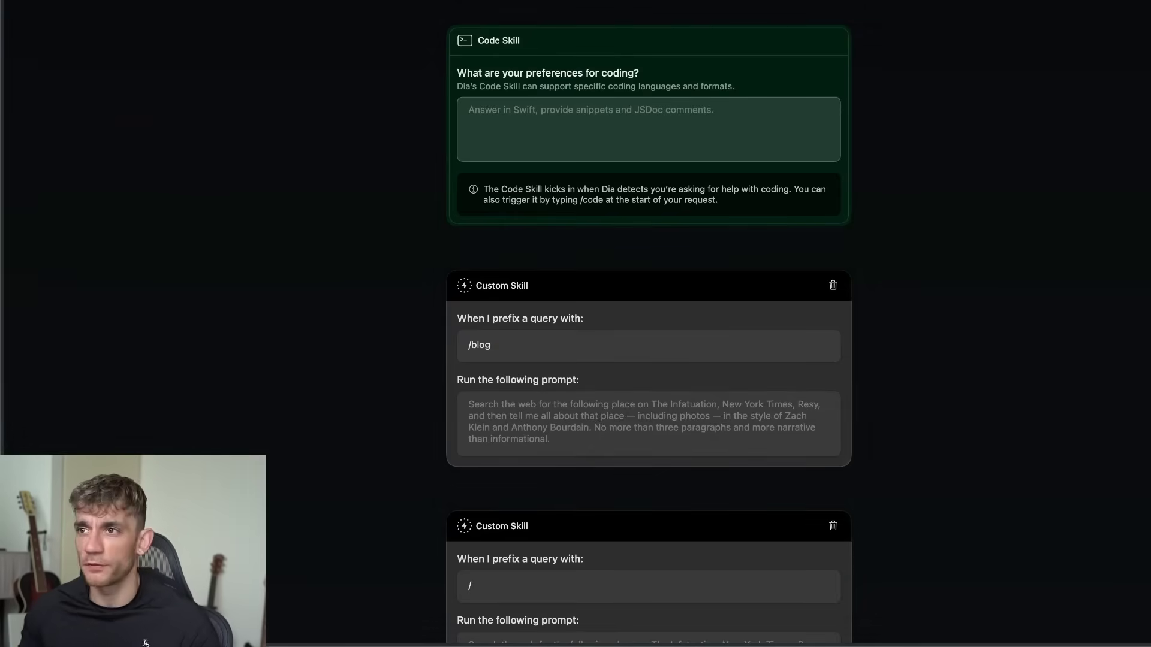
key(super+Tab)
scroll(838, 269, down, 10)
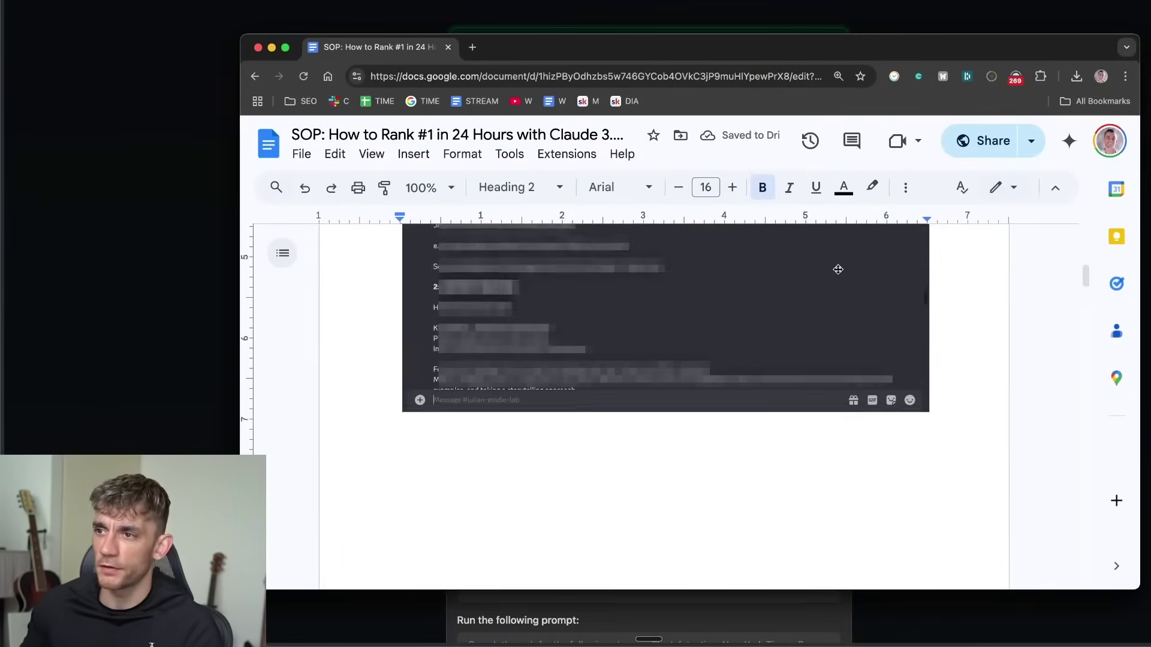
scroll(838, 270, down, 15)
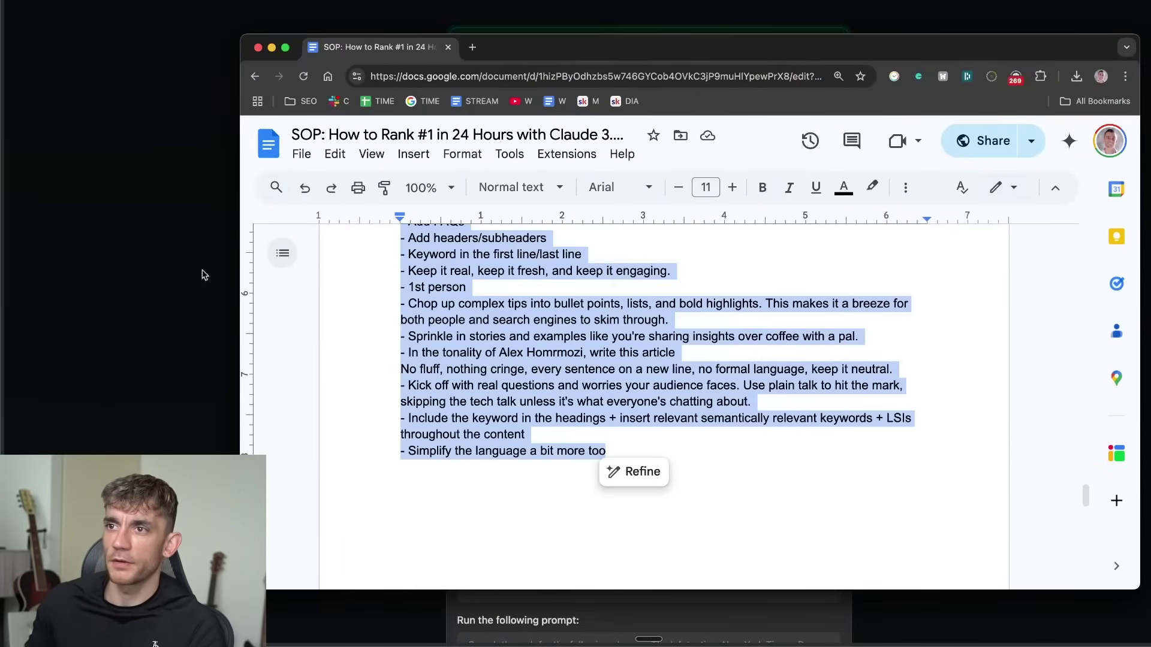
Paste the SEO article prompt into the skill and replace INSERTHERE with 'I'll tell you'.
key(super+Tab)
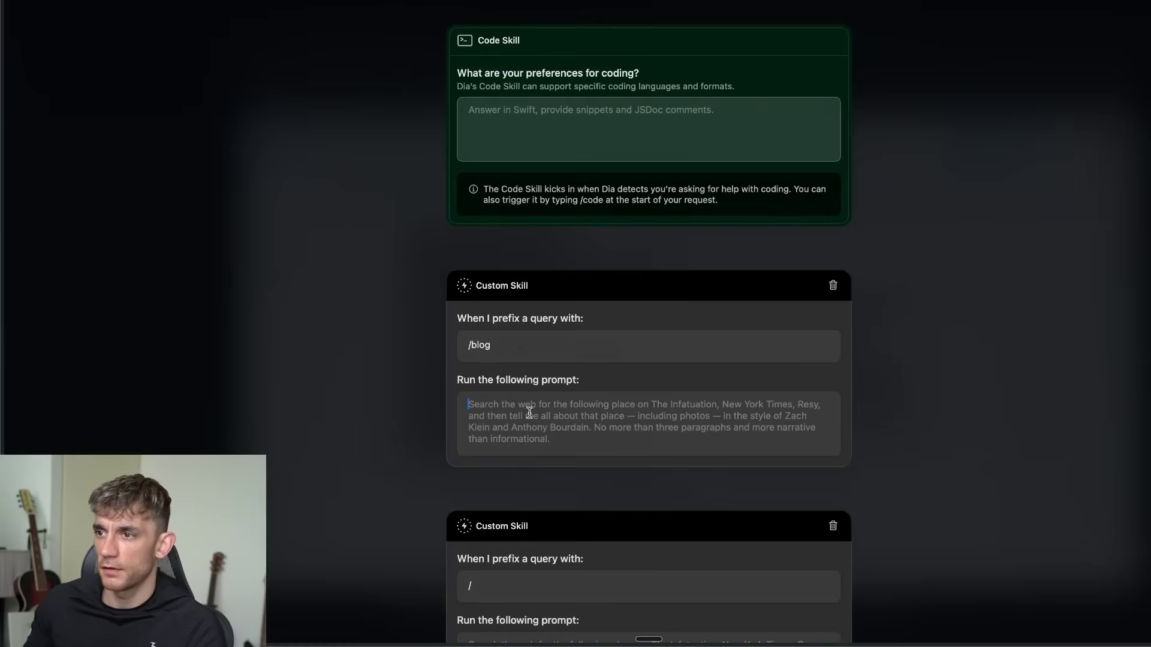
key(super+v)
triple_click(581, 405)
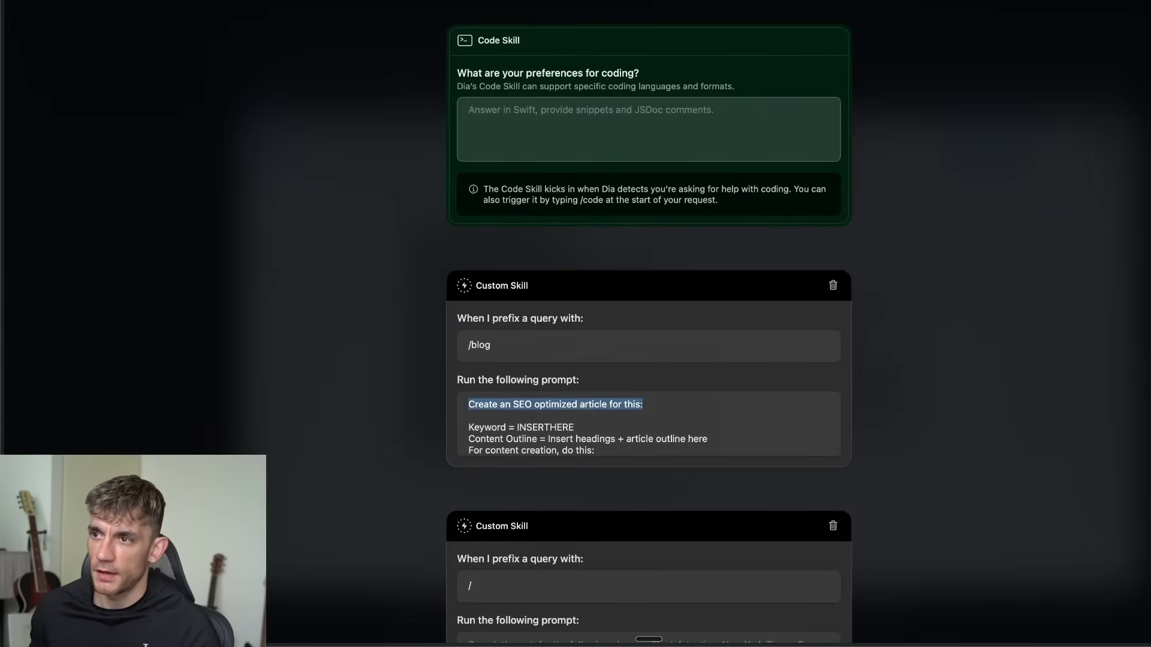
key(Right)
key(super+Right)
key(shift+alt+Left)
text(I'l)
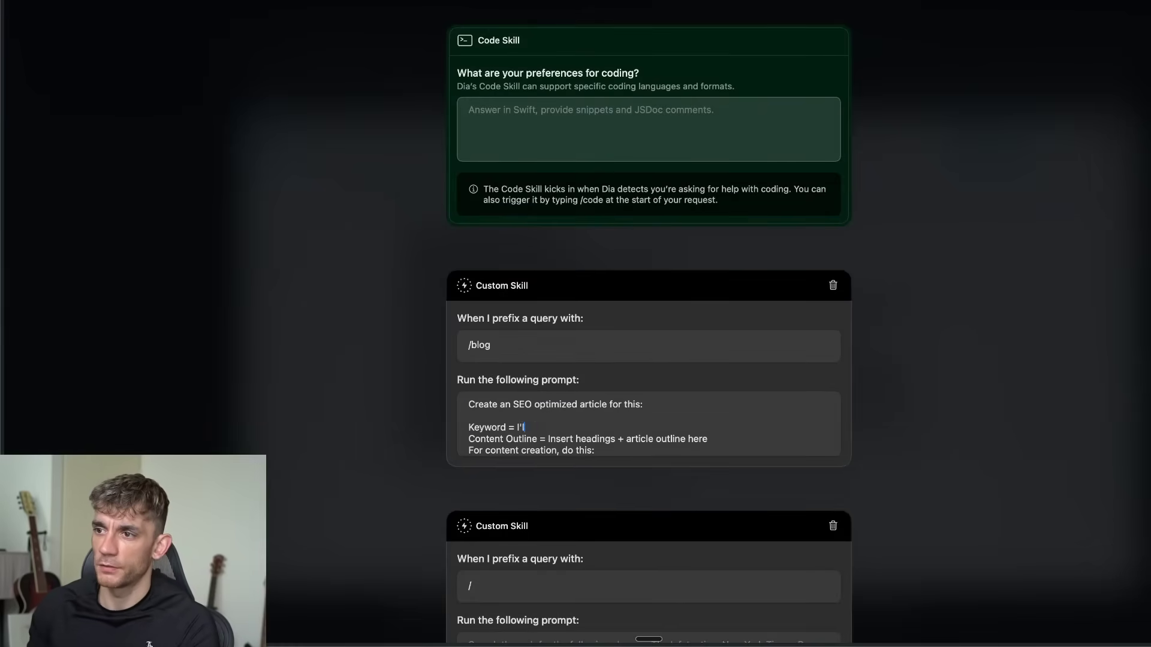
text(l tell you)
Delete the Content Outline line and review the rest of the prompt.
key(shift+Down)
key(shift+super+Right)
key(BackSpace)
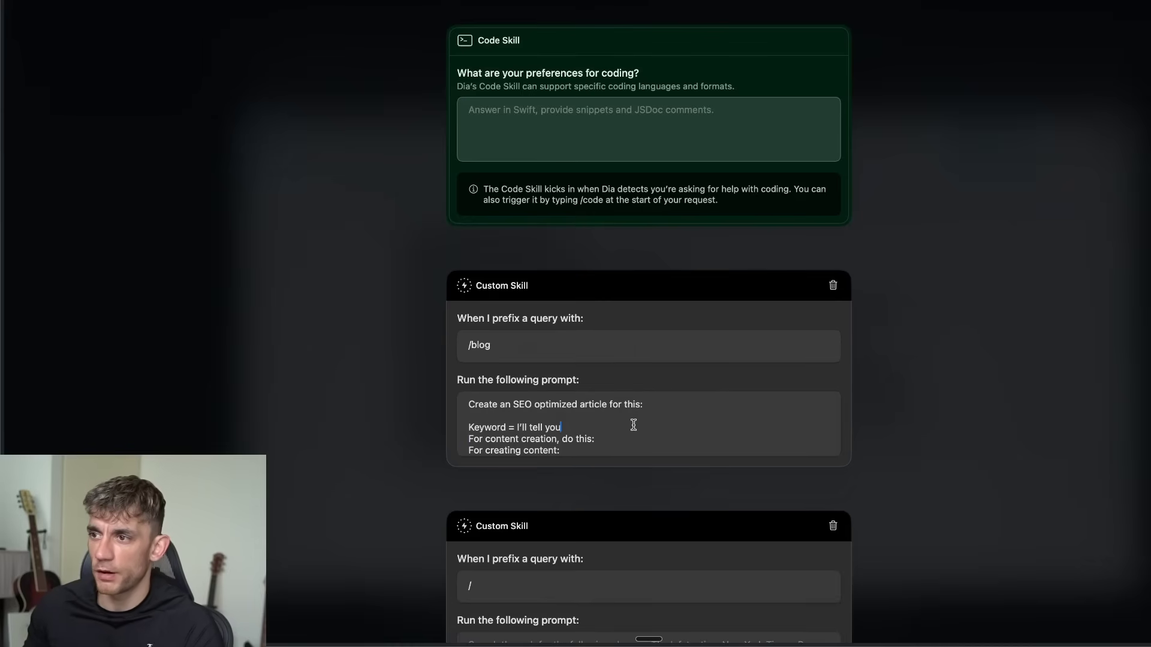
key(Down)
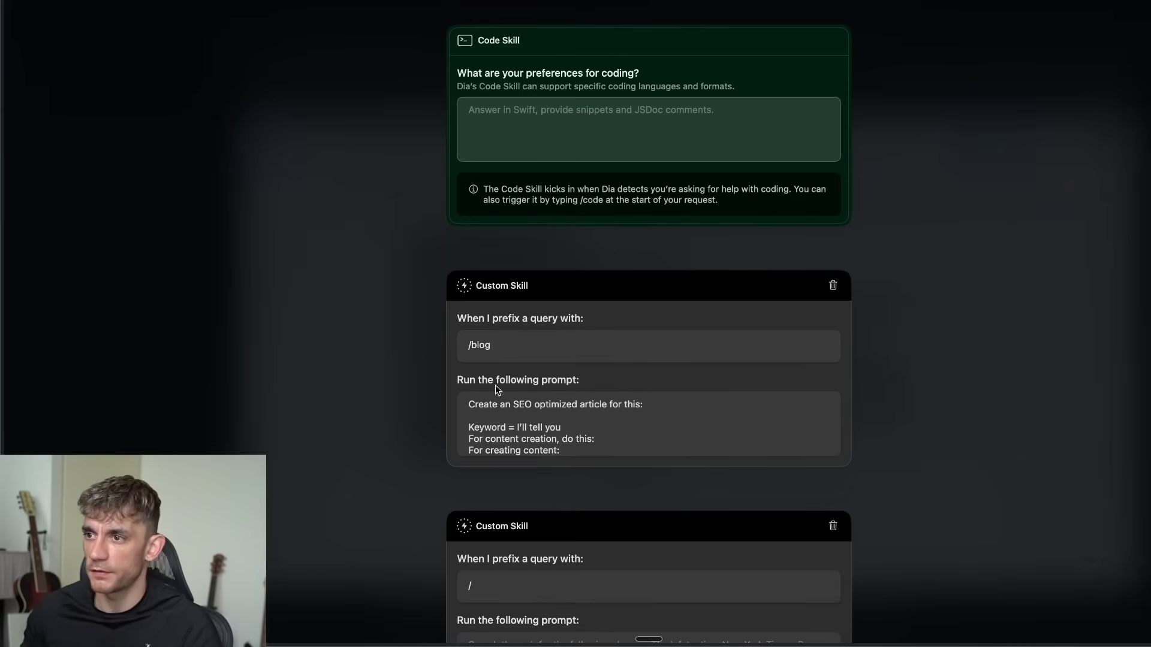
scroll(496, 389, down, 2)
scroll(894, 449, down, 10)
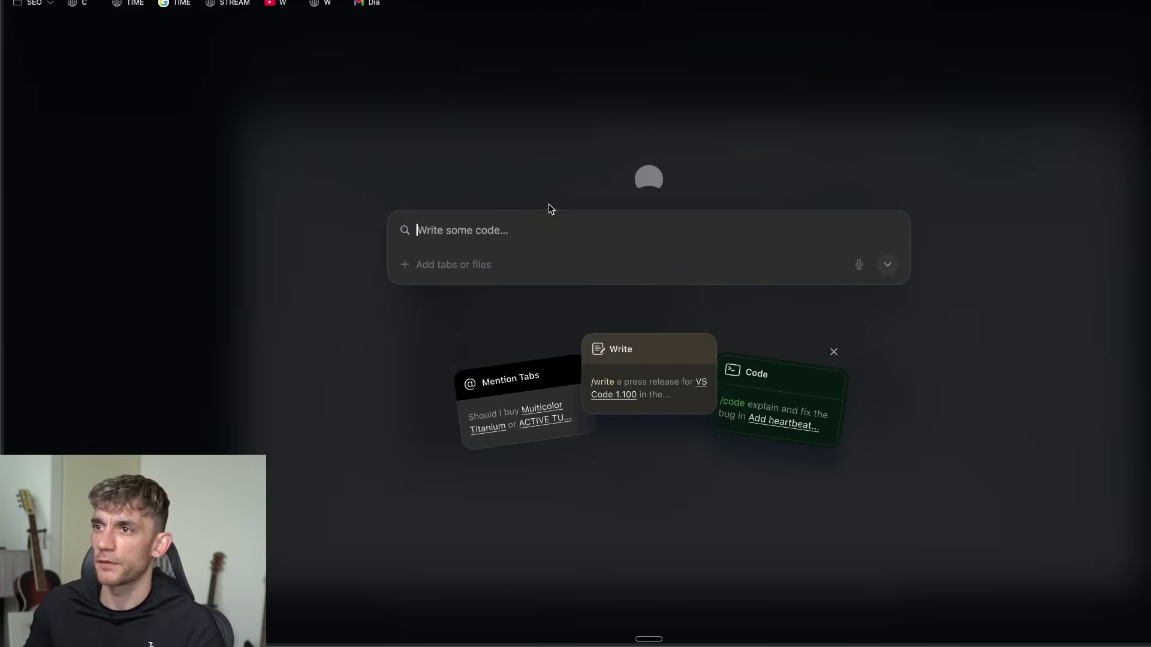
Run '/blog keyword = SEO Training Japan' and scroll through the generated article.
text(/blog)
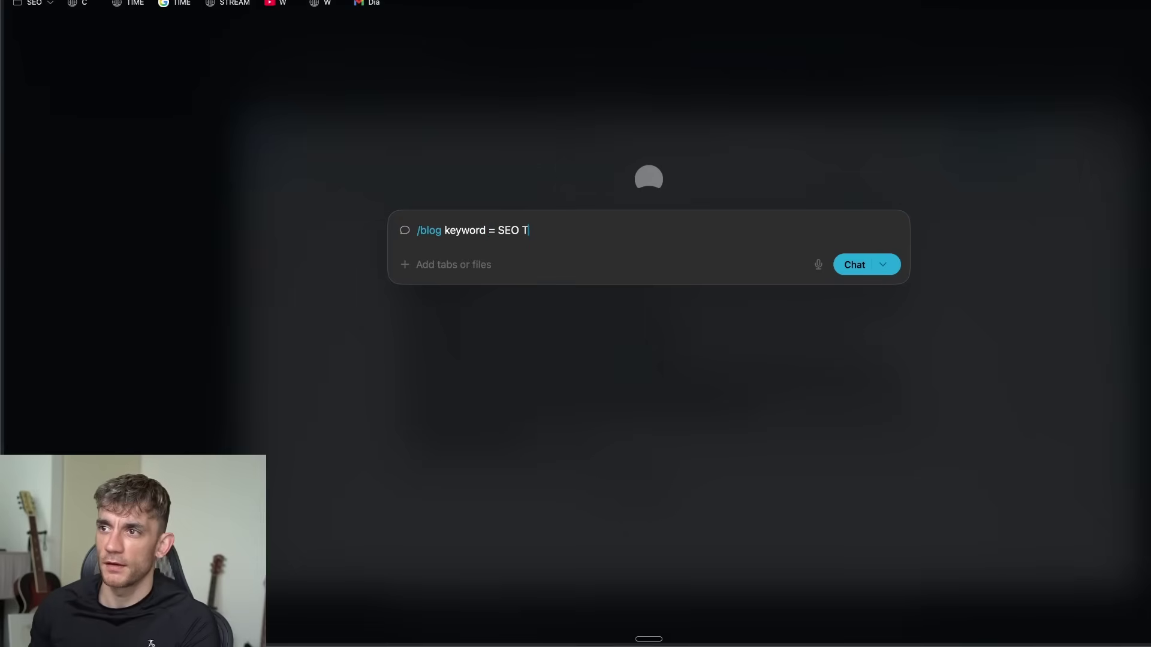
text(keyword = SEO Training Japan)
key(Return)
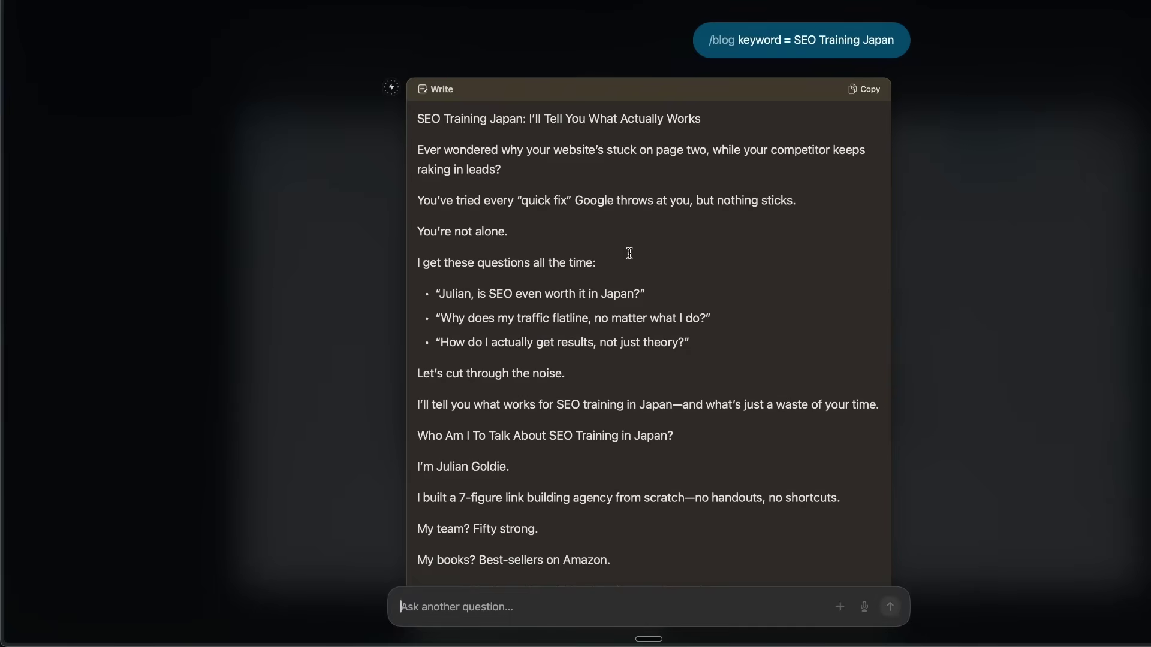
scroll(629, 253, down, 15)
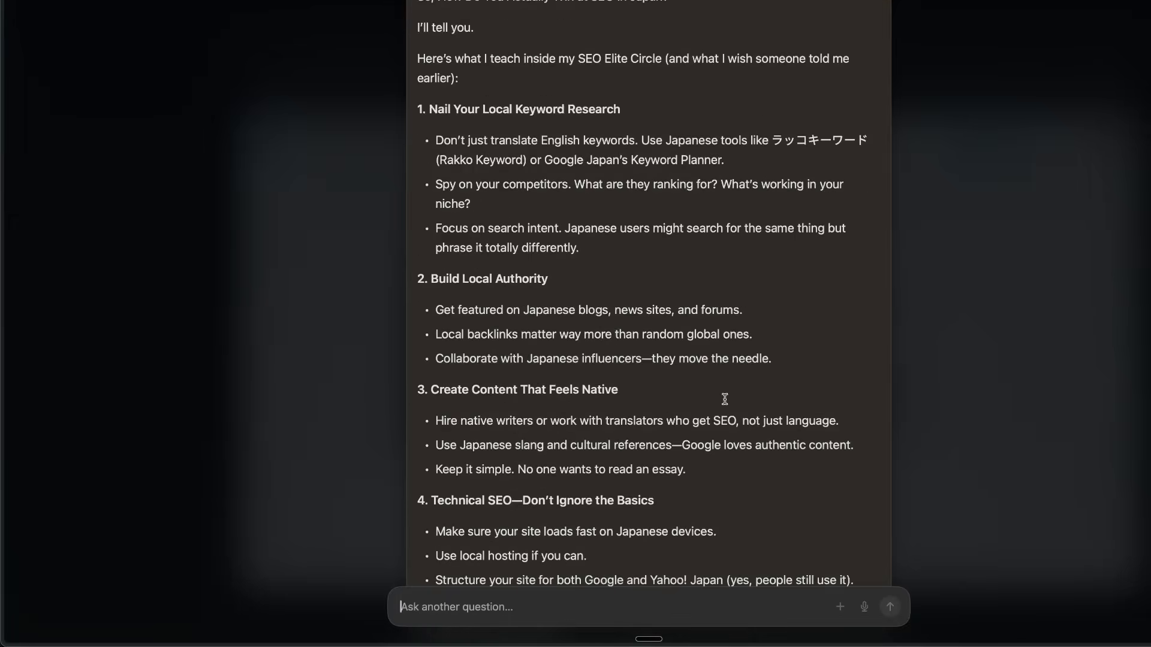
scroll(724, 399, up, 15)
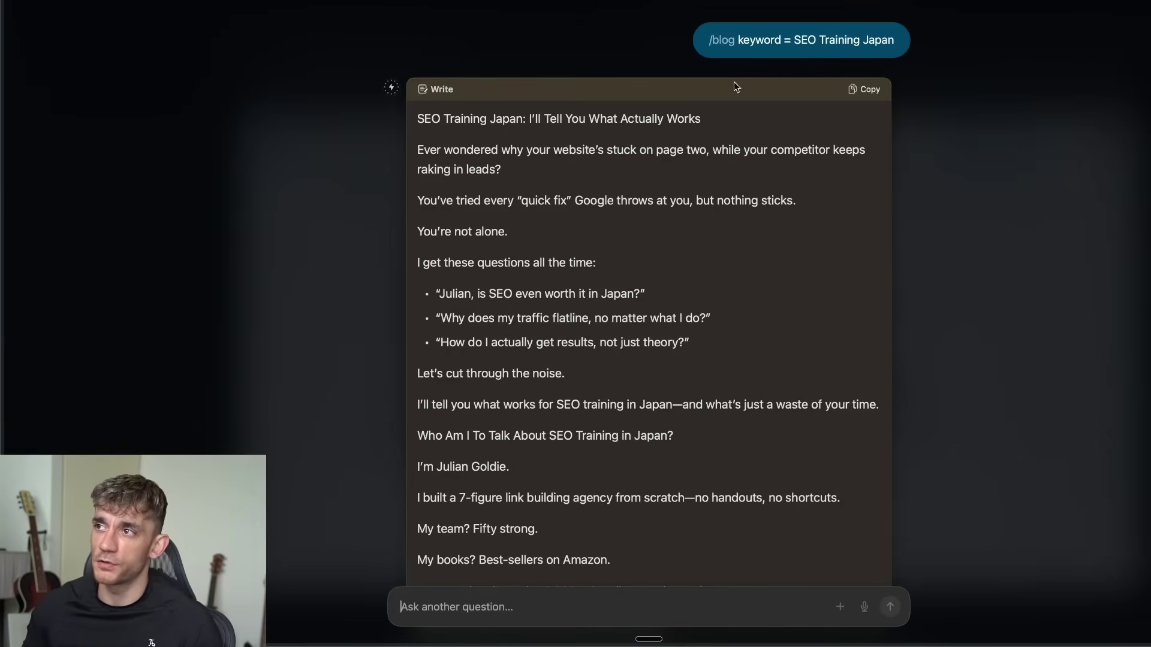
scroll(587, 174, down, 15)
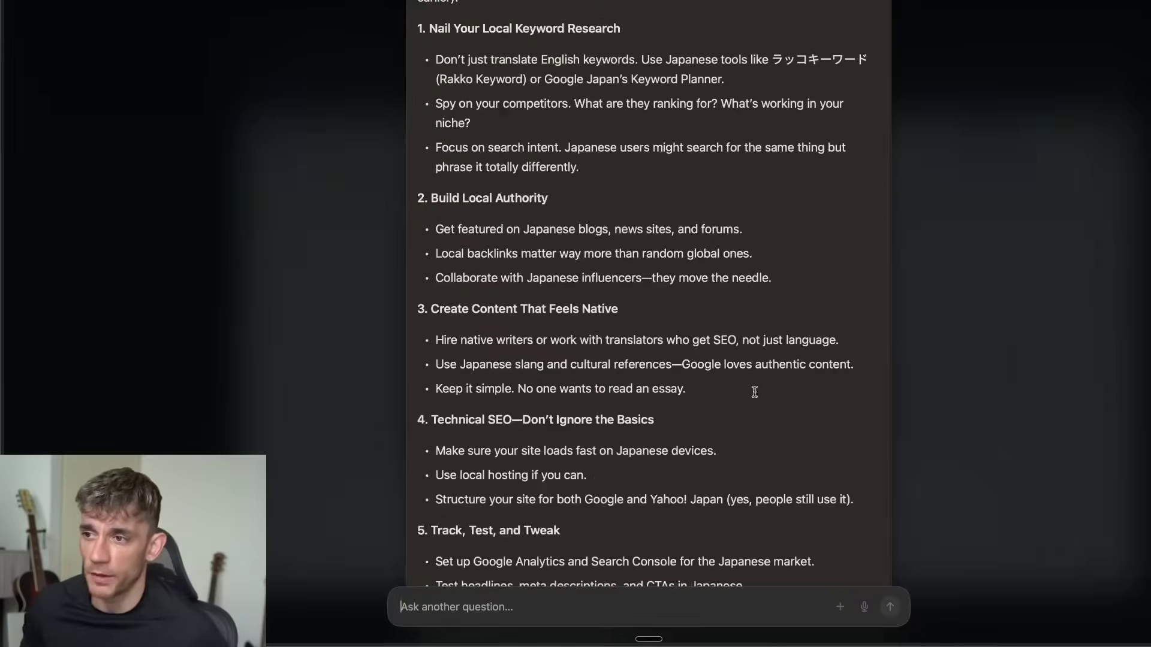
scroll(767, 396, up, 20)
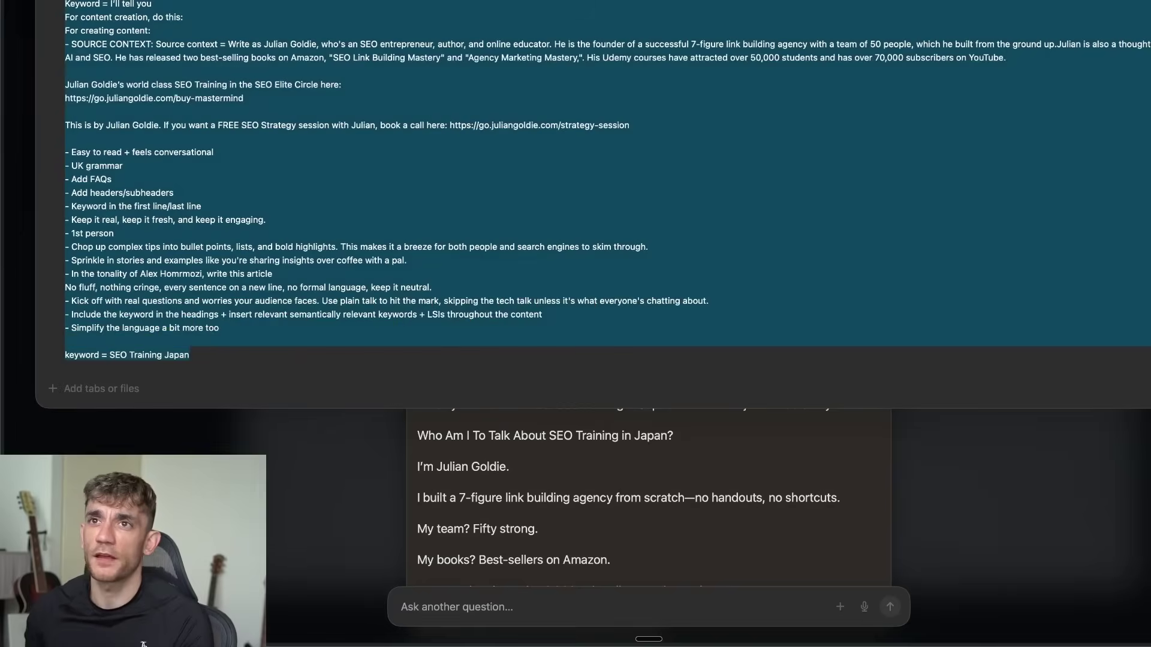
Open the Amazon Ray-Ban sunglasses page from the address bar.
text(gm)
key(BackSpace)
key(BackSpace)
text(amazon.)
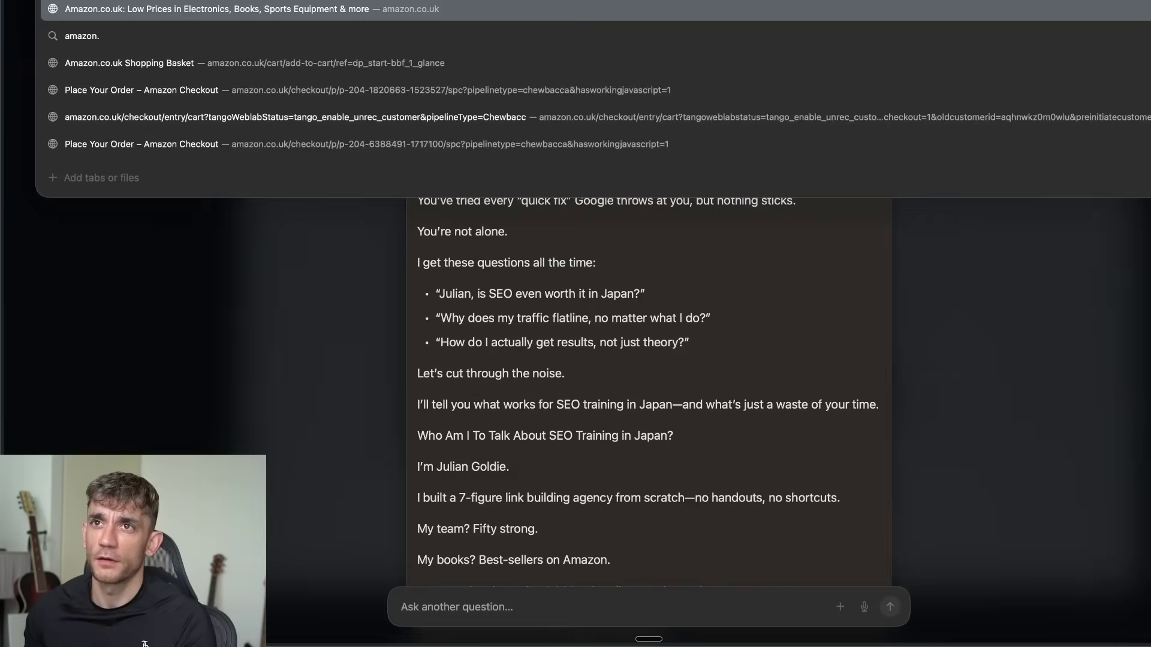
key(Return)
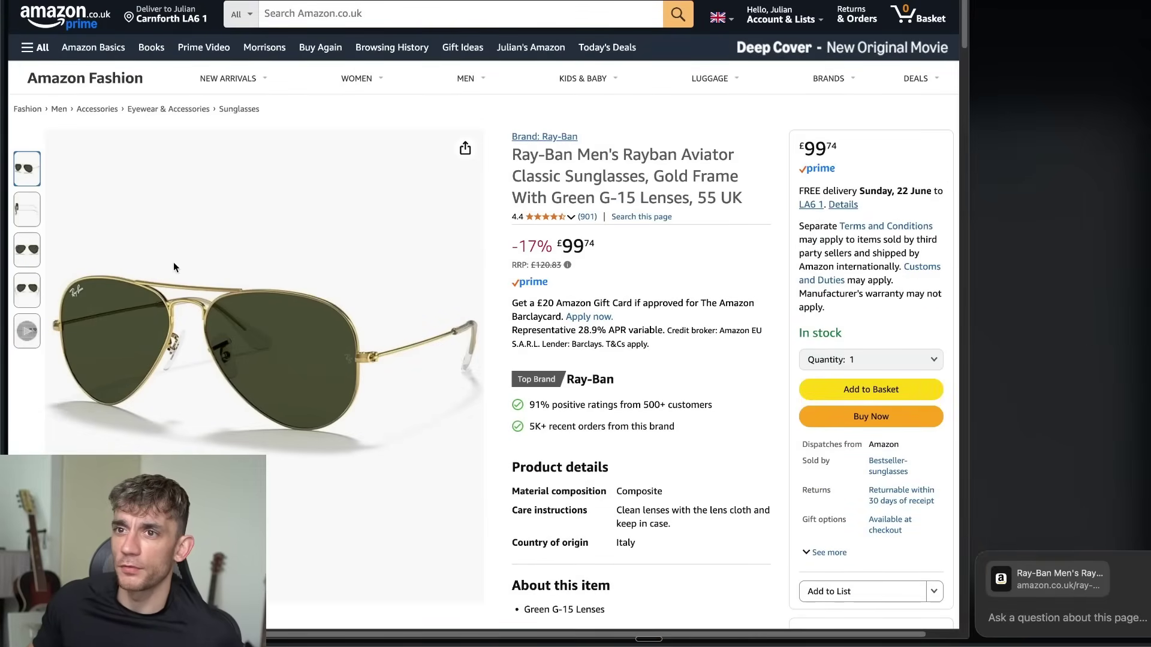
In a new tab, attach the Ray-Ban tab with @ and ask for the cheapest aviators and alternatives.
key(super+t)
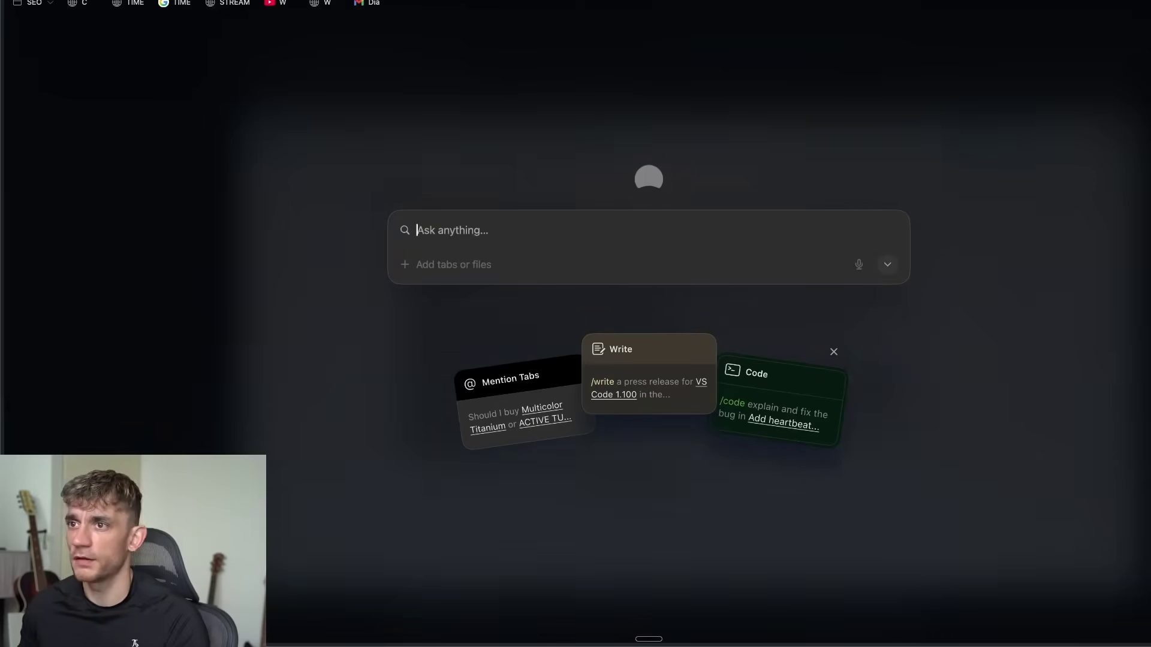
text(@)
click(528, 252)
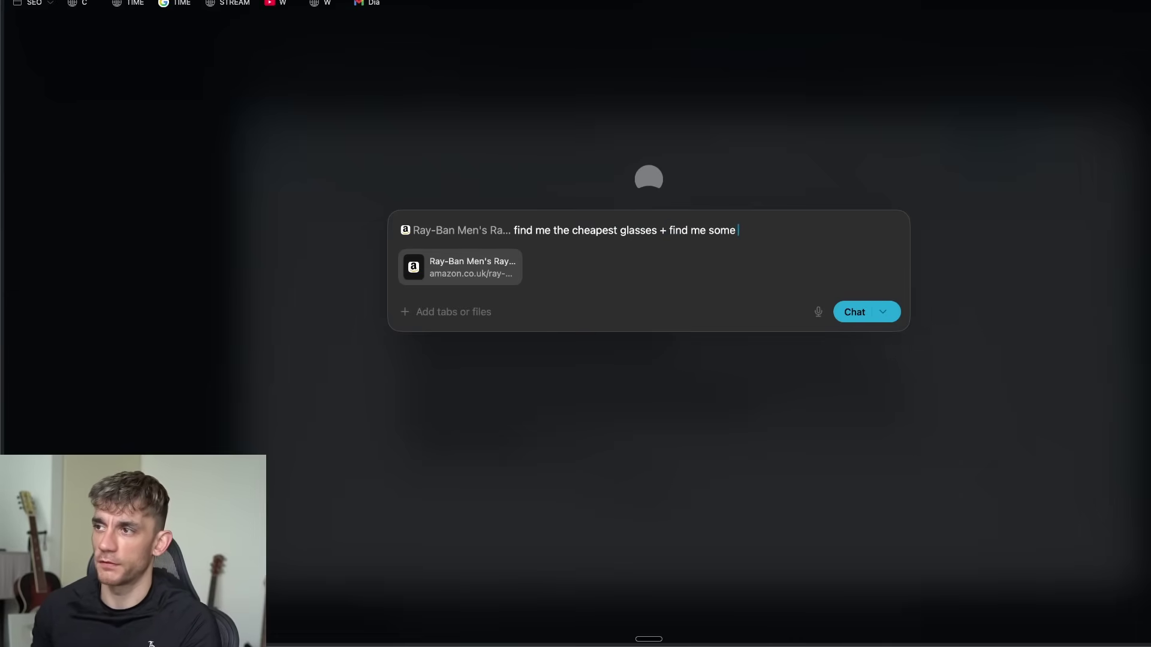
key(Return)
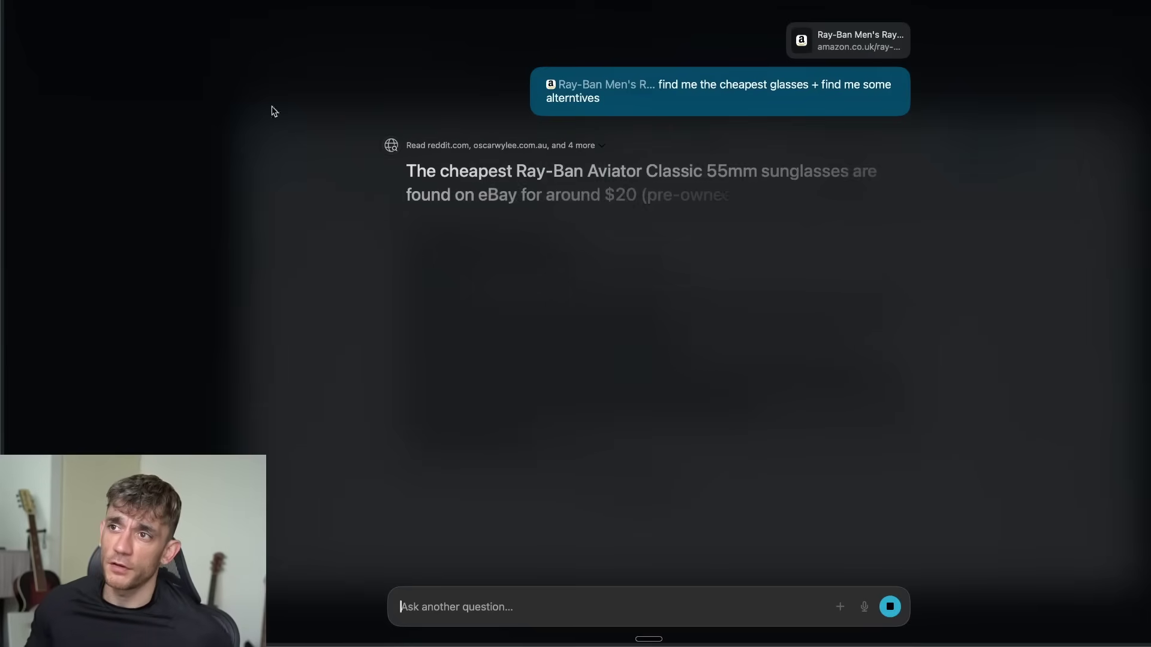
Scroll through the sunglasses answer to the summary table, selecting the See on Zenni Optical line.
drag(425, 170, 678, 310)
scroll(666, 348, down, 5)
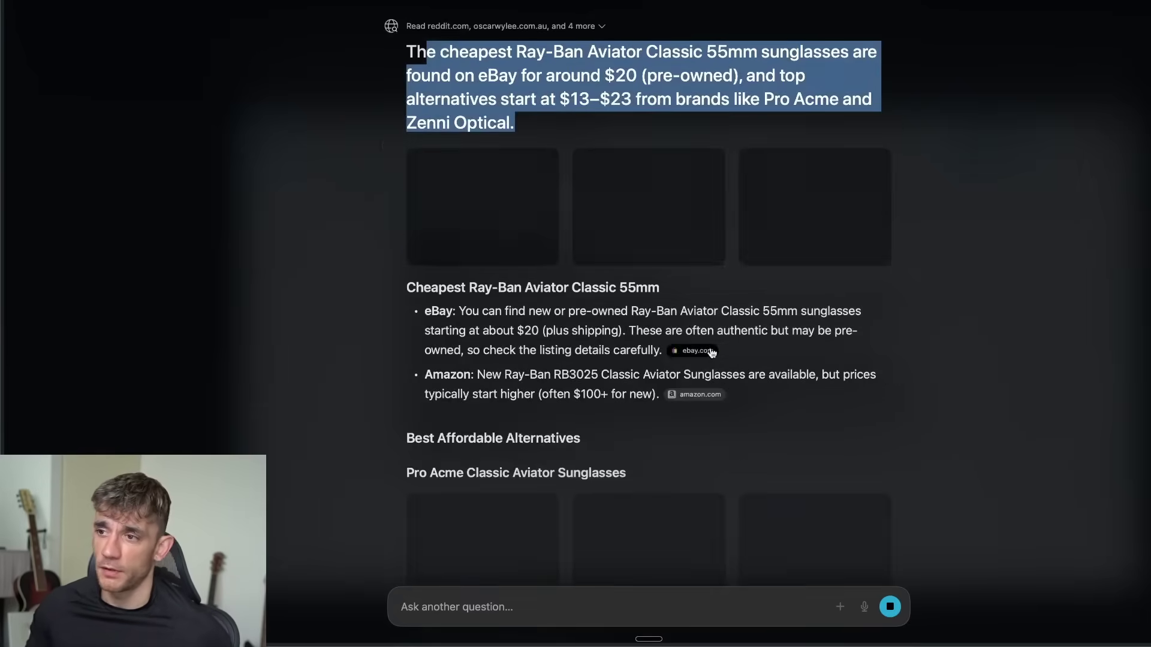
scroll(636, 414, down, 2)
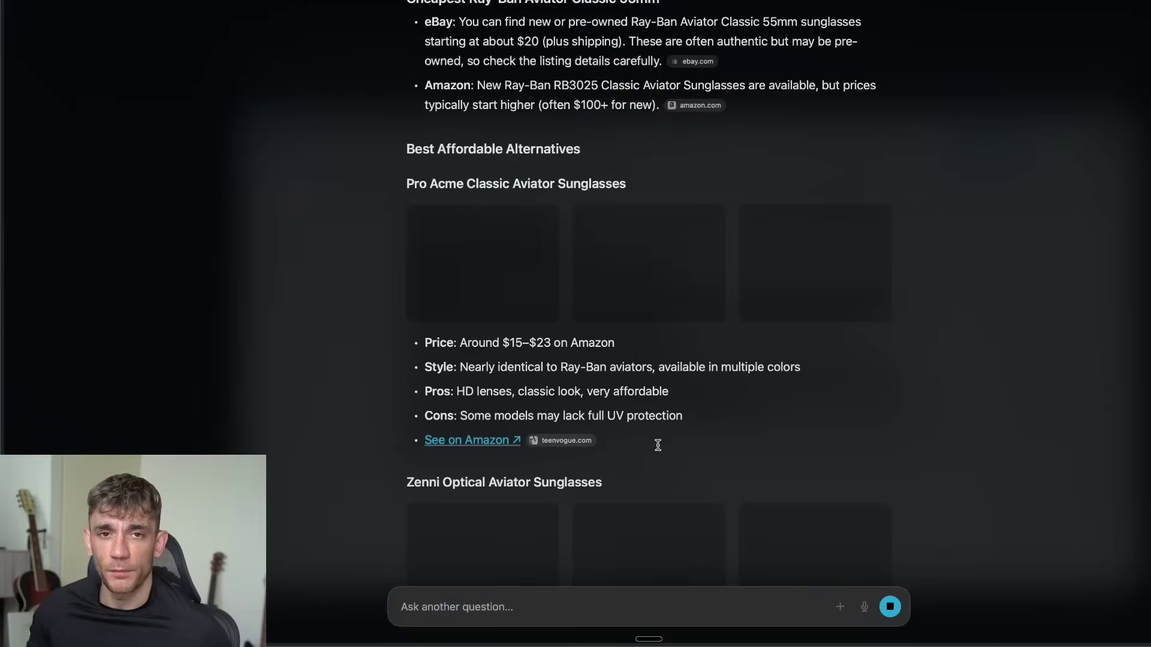
scroll(657, 446, down, 2)
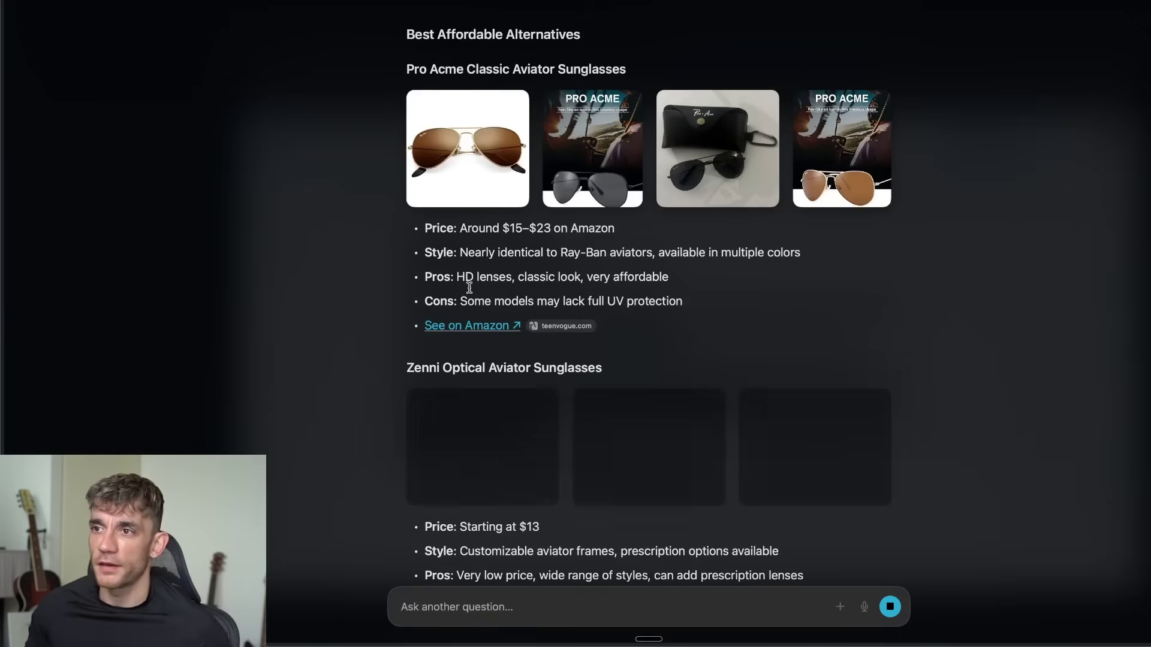
scroll(516, 443, down, 3)
scroll(508, 481, down, 1)
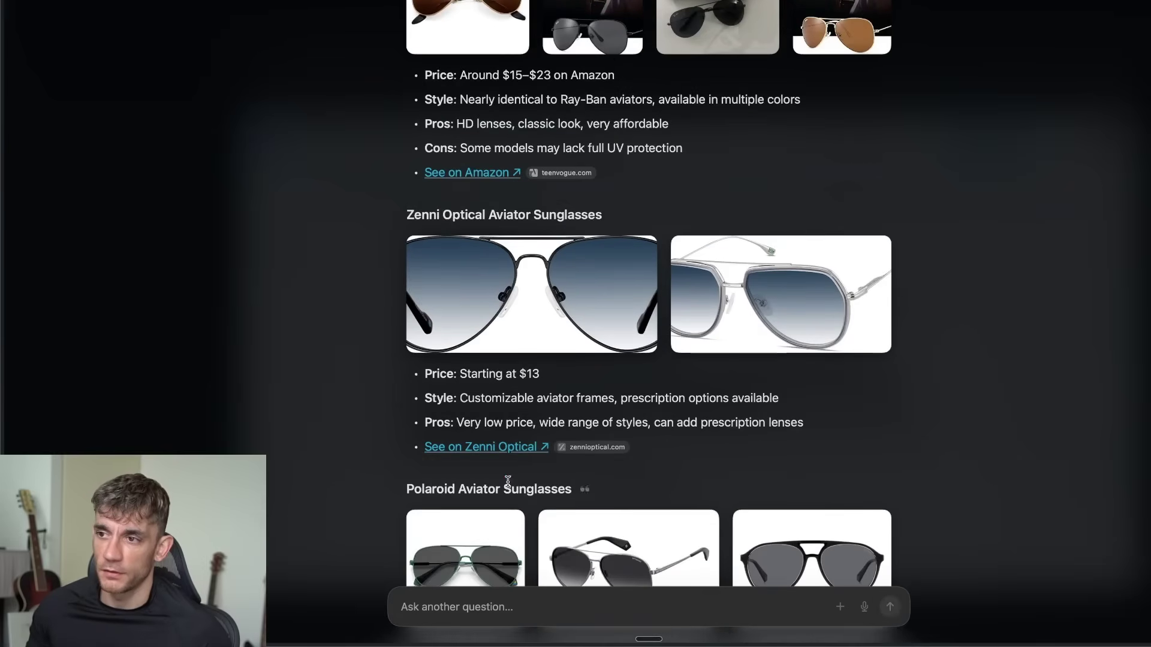
drag(414, 445, 660, 442)
scroll(621, 383, down, 10)
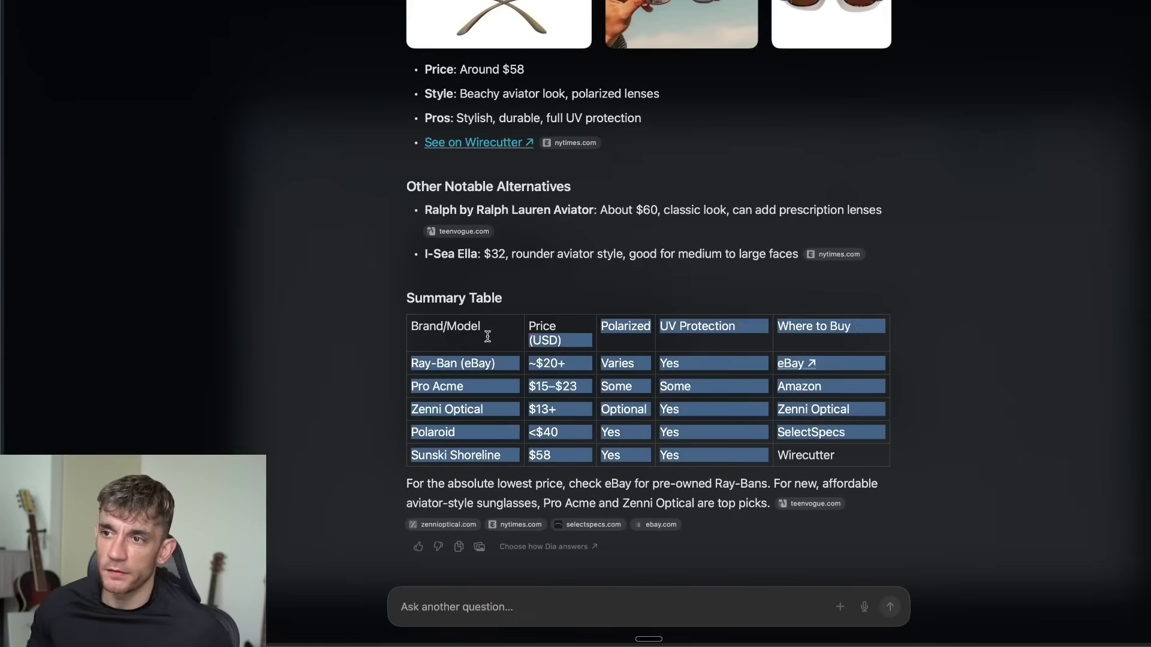
scroll(516, 293, up, 15)
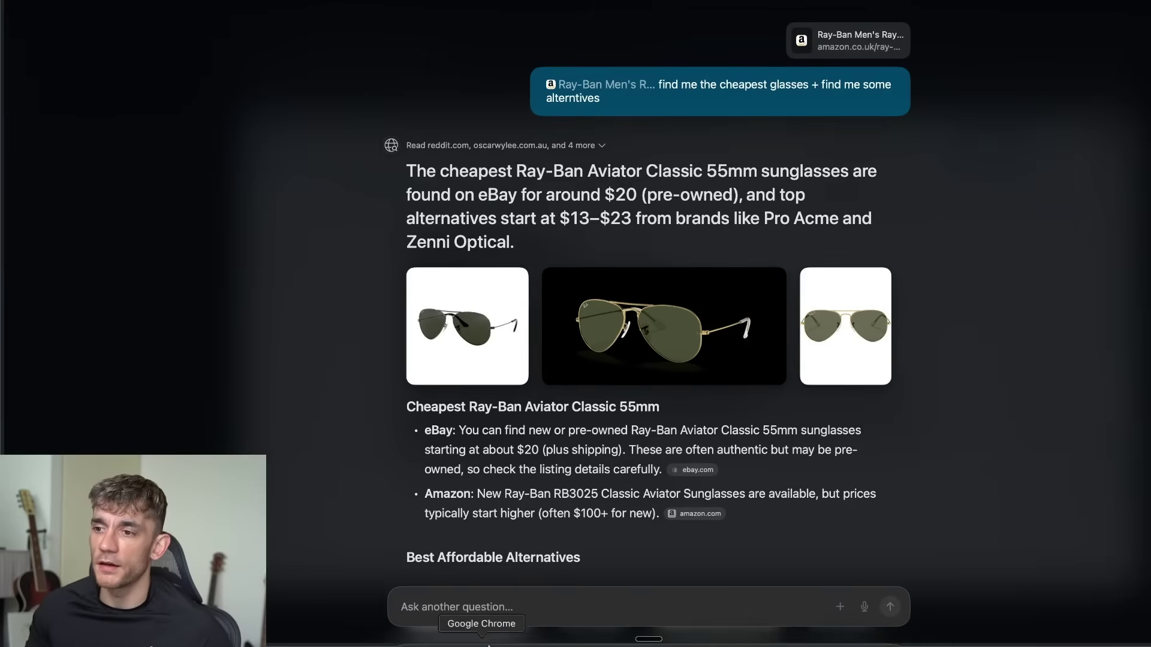
Switch to the diabrowser.com site and scroll through its Writing and Learning sections.
click(481, 606)
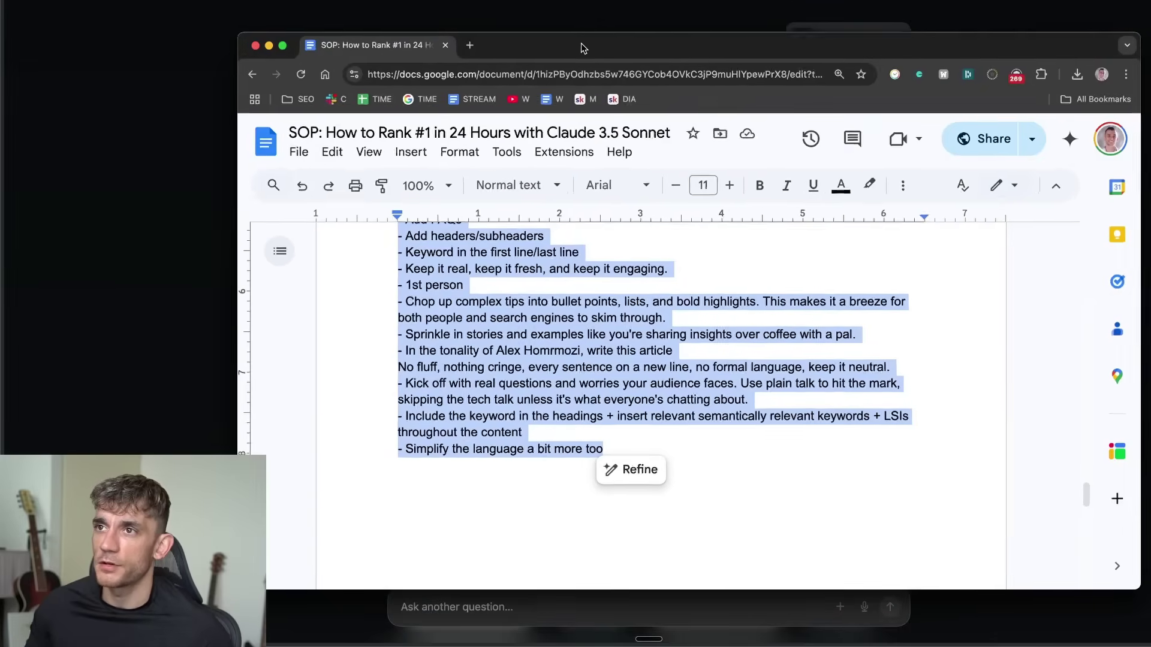
double_click(581, 47)
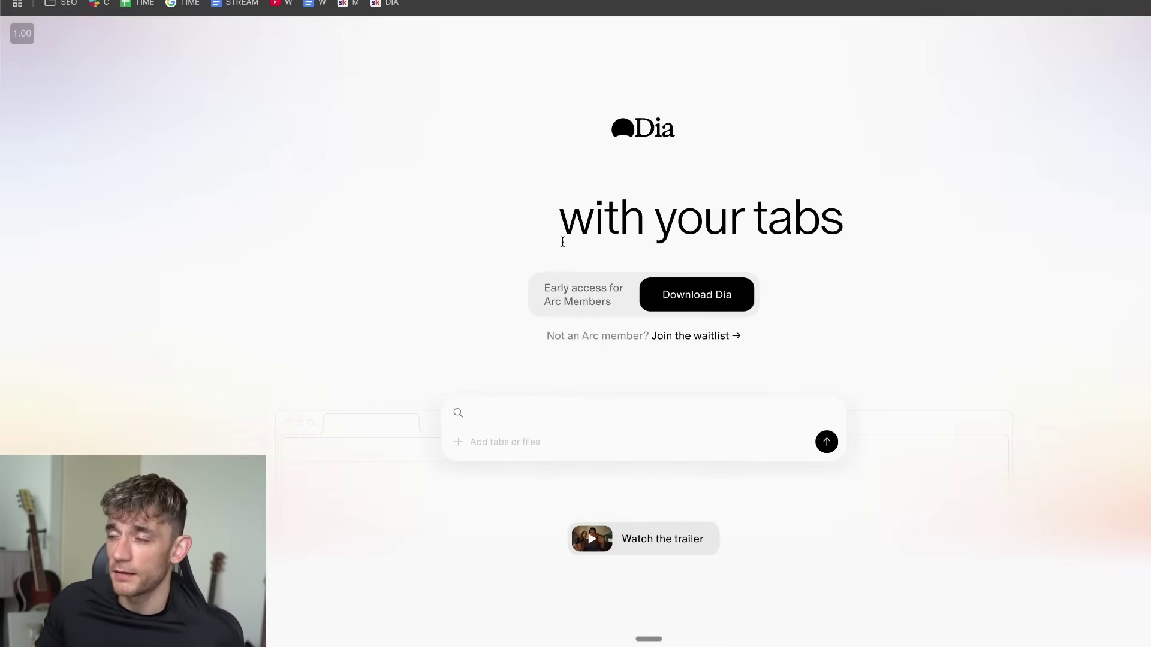
scroll(518, 279, down, 5)
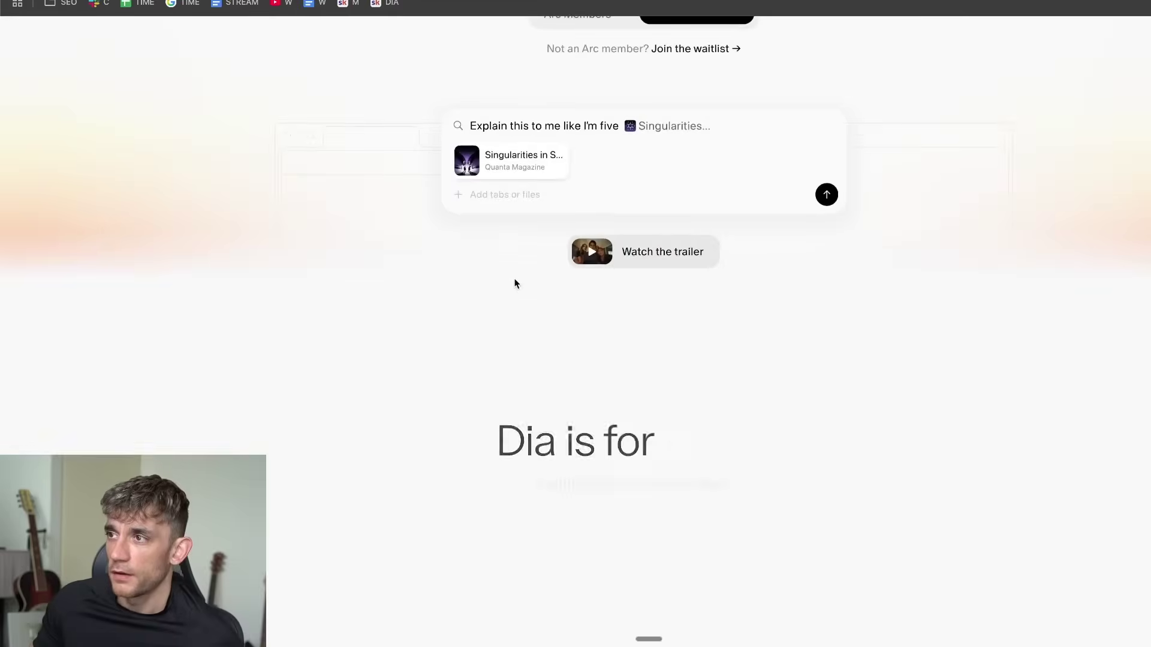
scroll(778, 188, up, 5)
scroll(771, 349, down, 10)
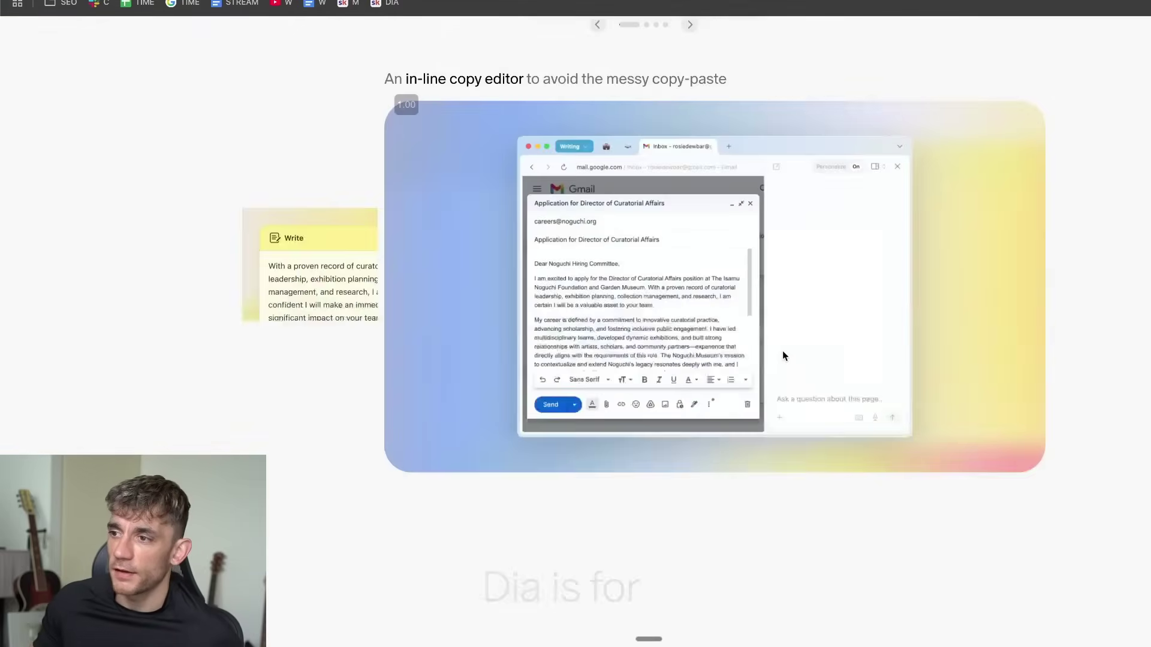
scroll(782, 356, up, 10)
scroll(818, 327, down, 8)
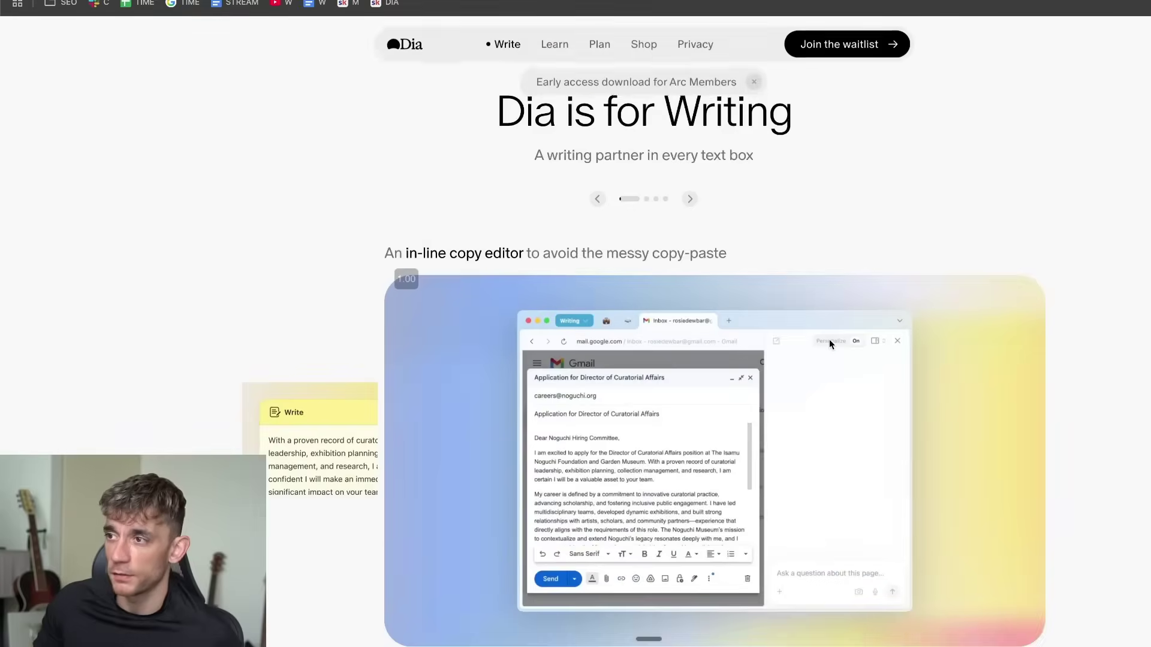
scroll(830, 343, down, 2)
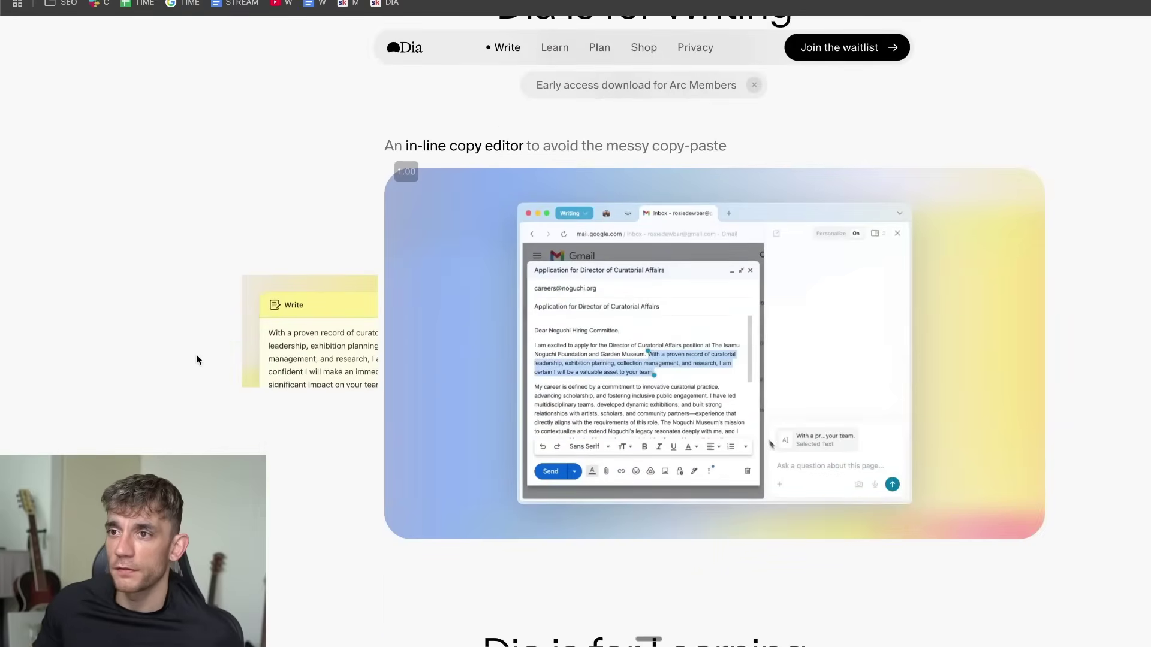
scroll(715, 331, up, 1)
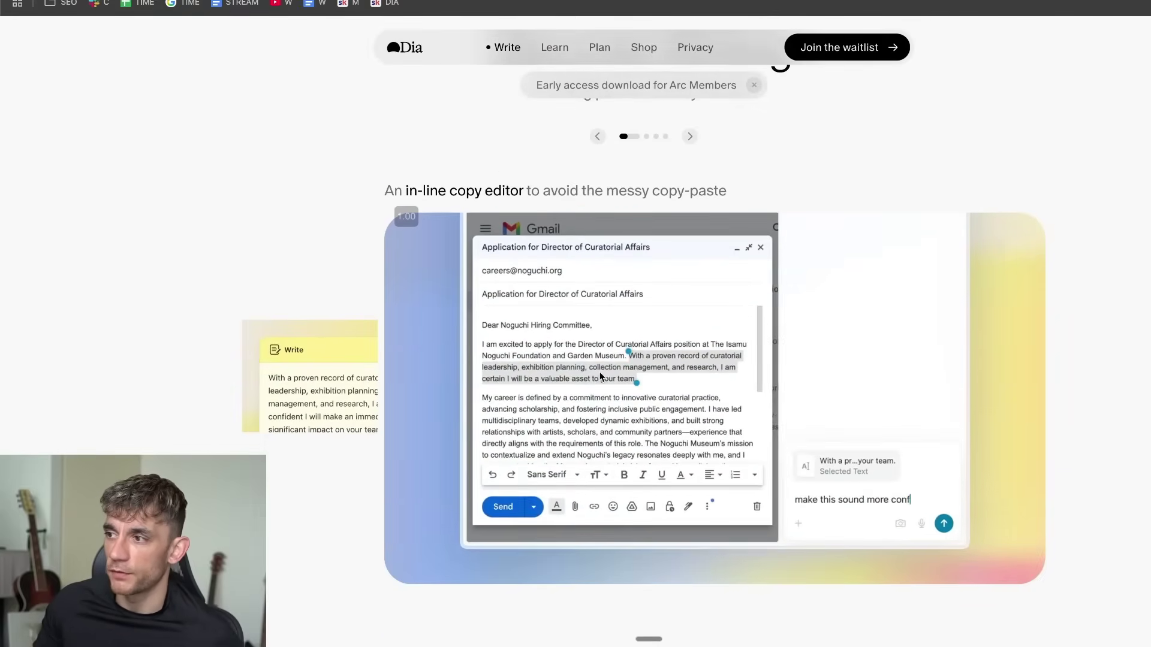
scroll(397, 106, down, 10)
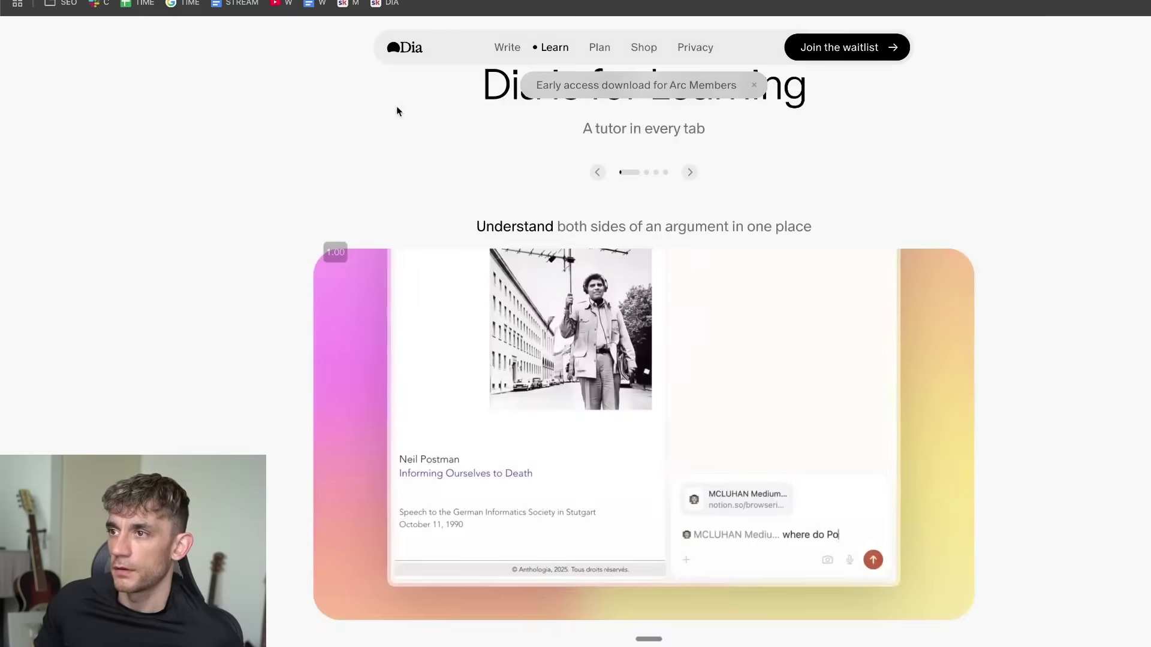
scroll(559, 164, up, 2)
scroll(558, 329, up, 10)
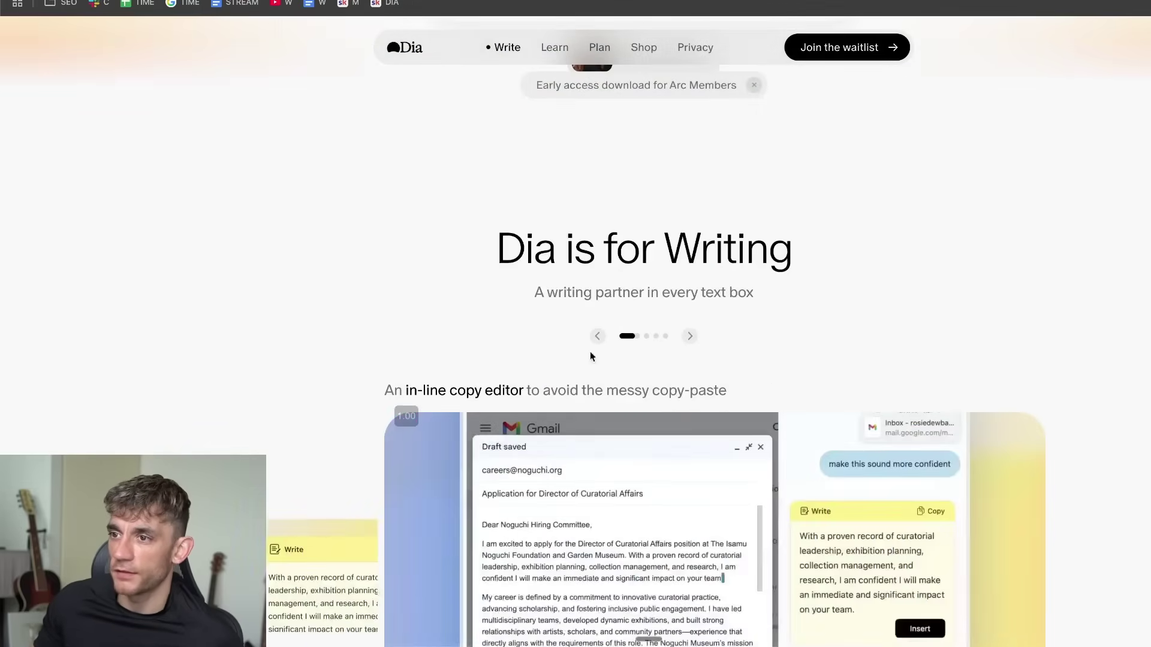
scroll(590, 351, down, 3)
scroll(830, 362, down, 15)
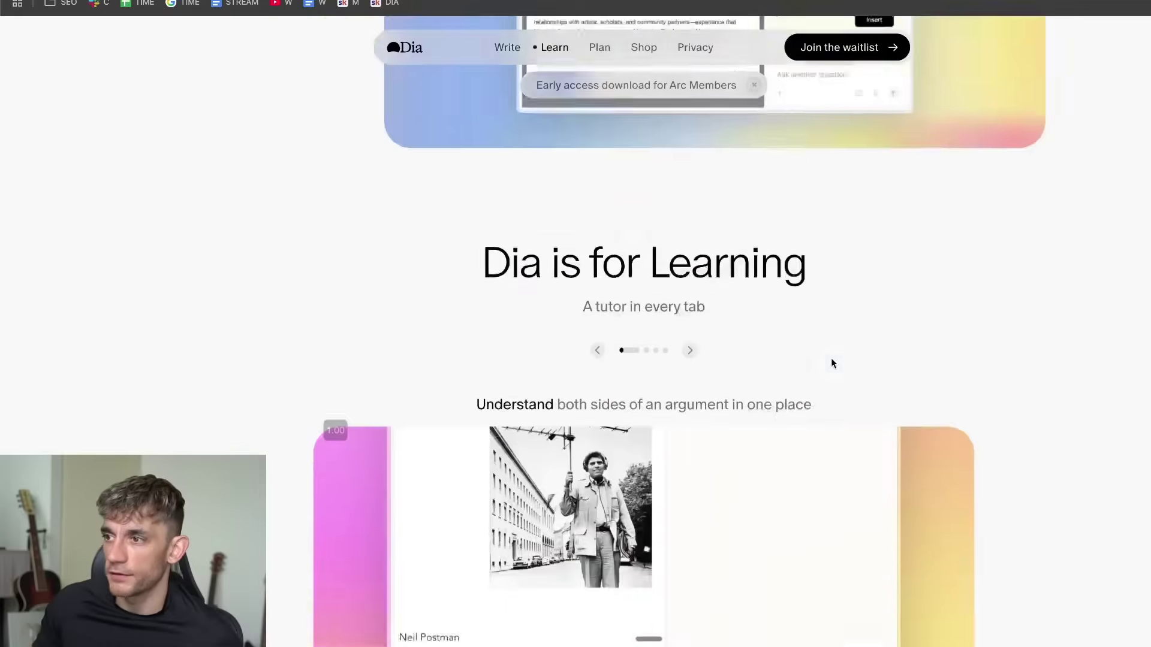
scroll(827, 372, down, 5)
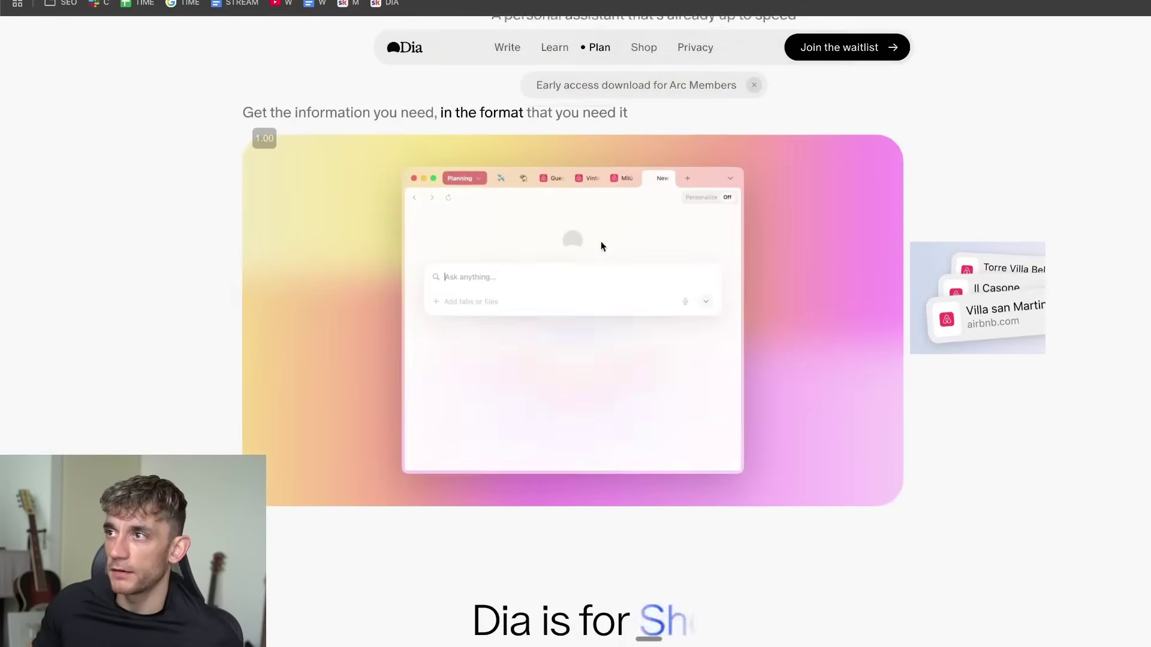
scroll(687, 250, up, 4)
Advance the Planning demos, highlight the Shopping heading, view Privacy, and return to the hero.
click(690, 275)
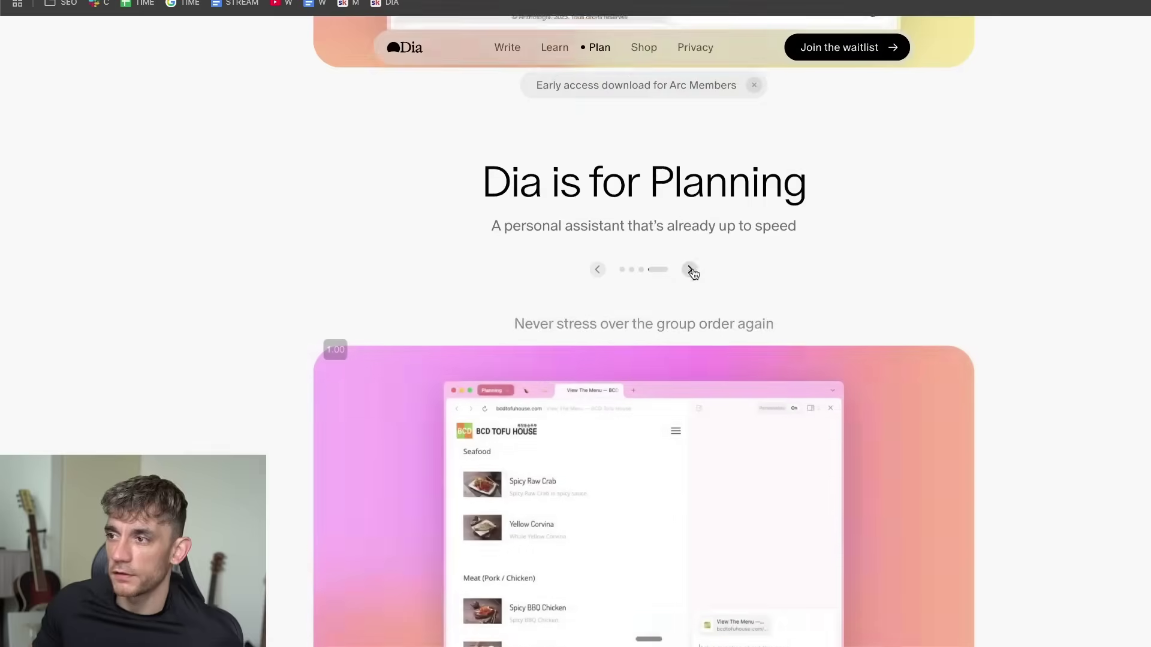
scroll(692, 273, down, 5)
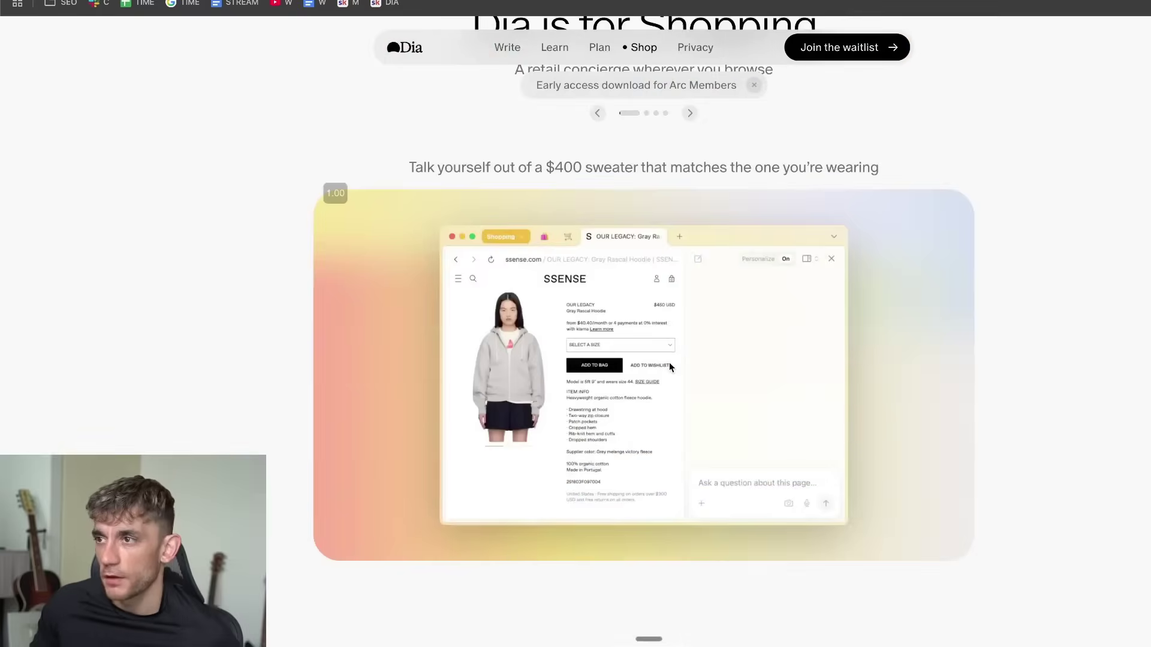
scroll(674, 359, up, 4)
drag(436, 257, 872, 261)
scroll(871, 275, down, 1)
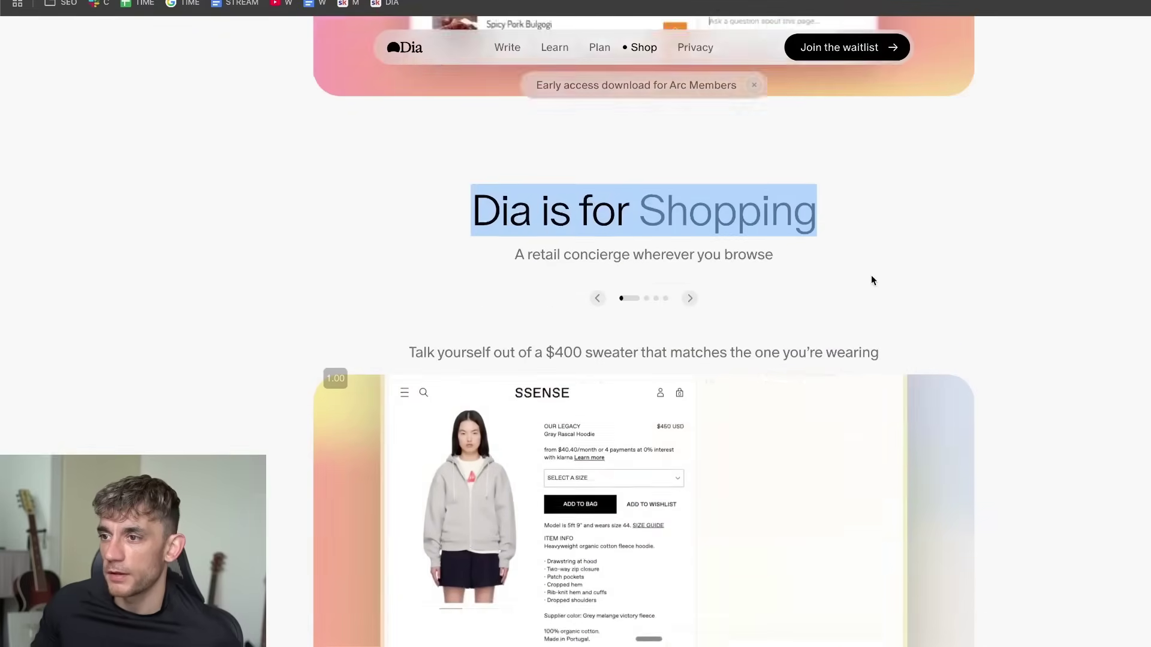
scroll(868, 305, down, 10)
scroll(911, 290, down, 5)
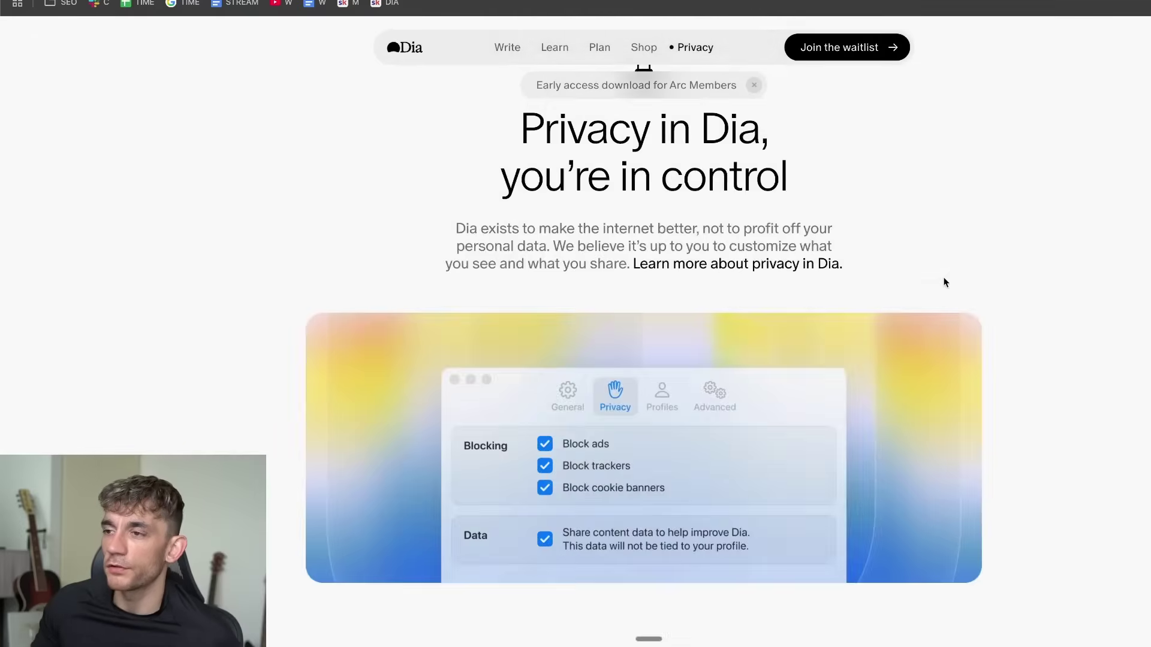
scroll(941, 282, down, 15)
scroll(899, 255, up, 8)
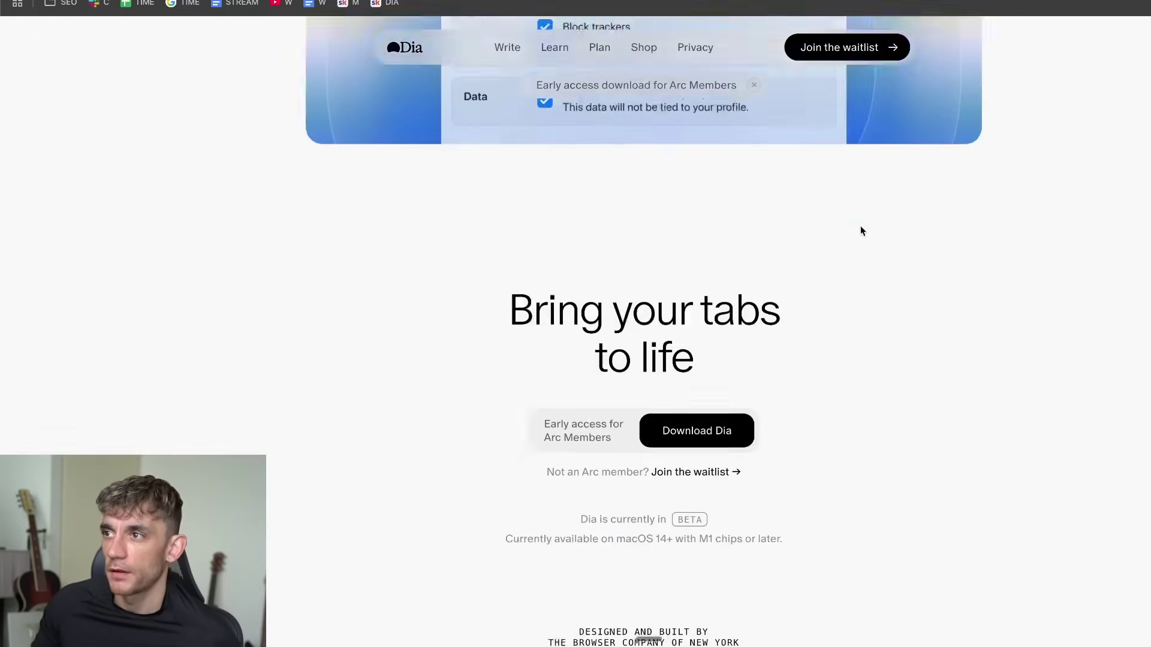
scroll(862, 231, up, 2)
scroll(567, 359, up, 20)
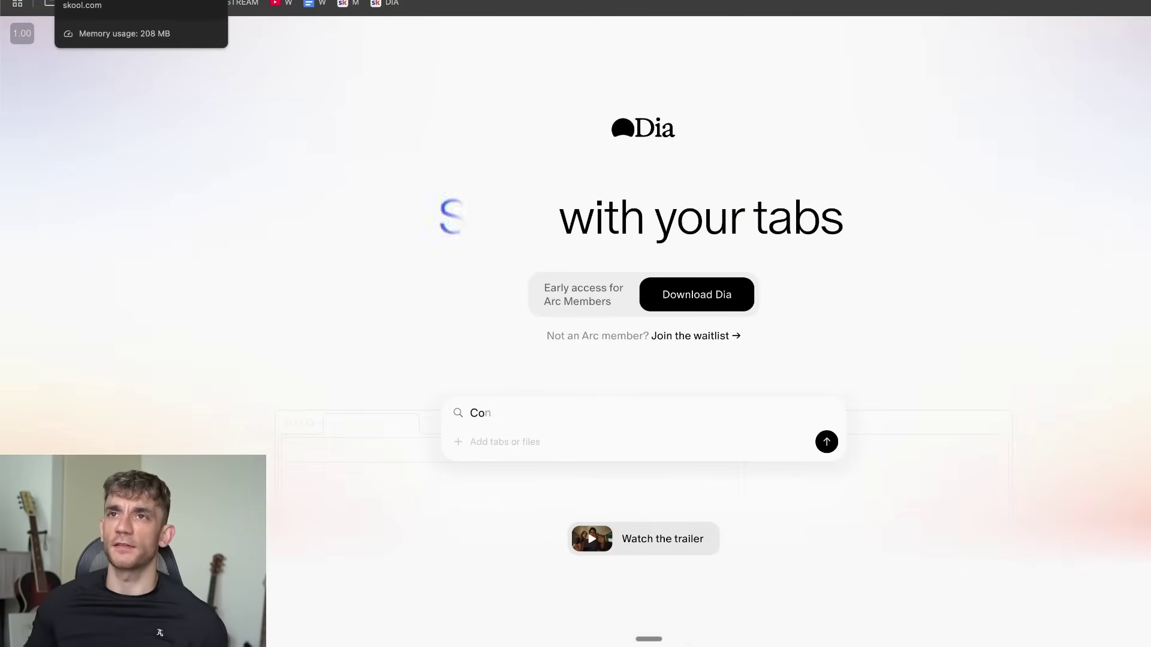
In the Dia lesson, highlight the alternatives, resources and use-case notes, then scroll up to the title.
click(66, 5)
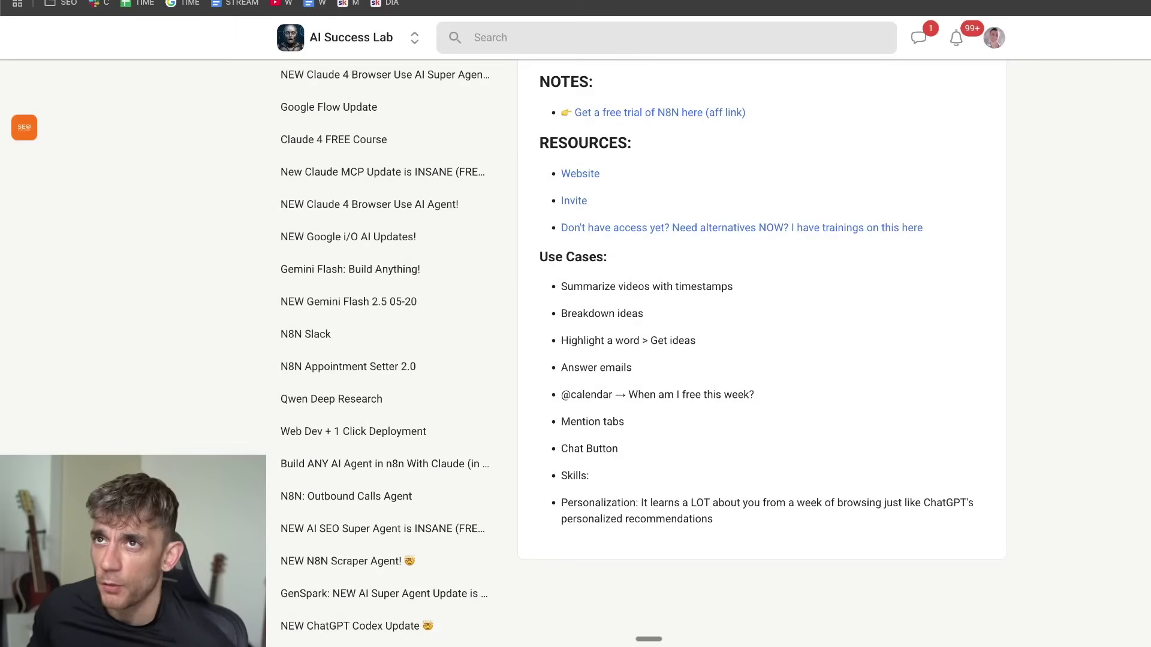
triple_click(955, 228)
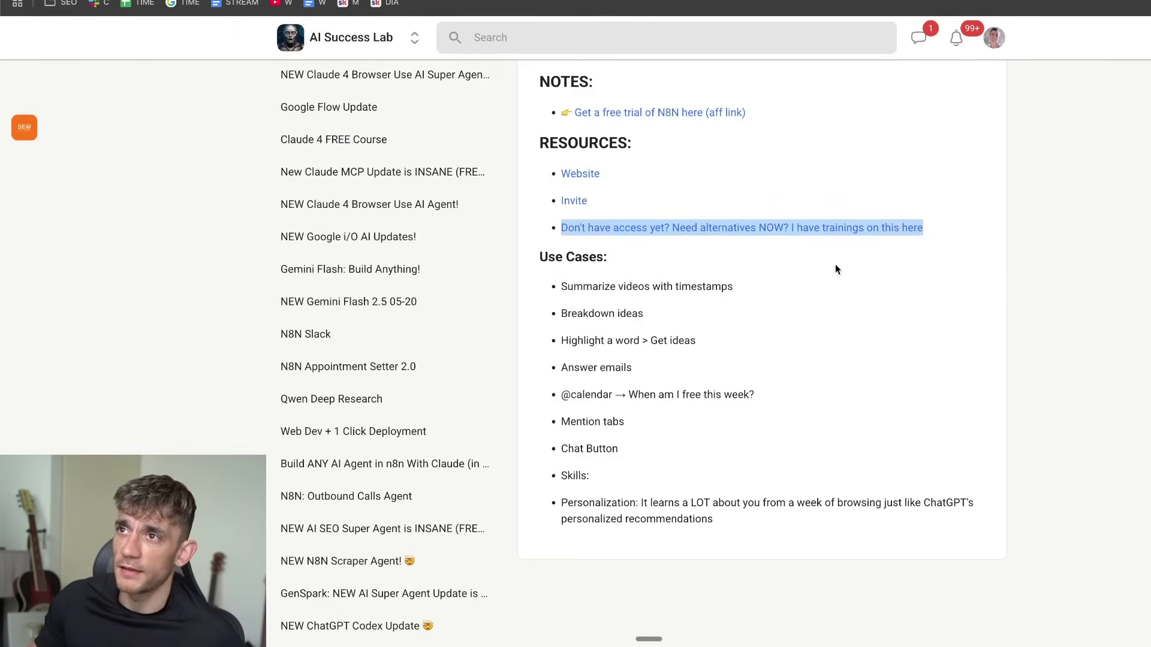
scroll(843, 312, up, 15)
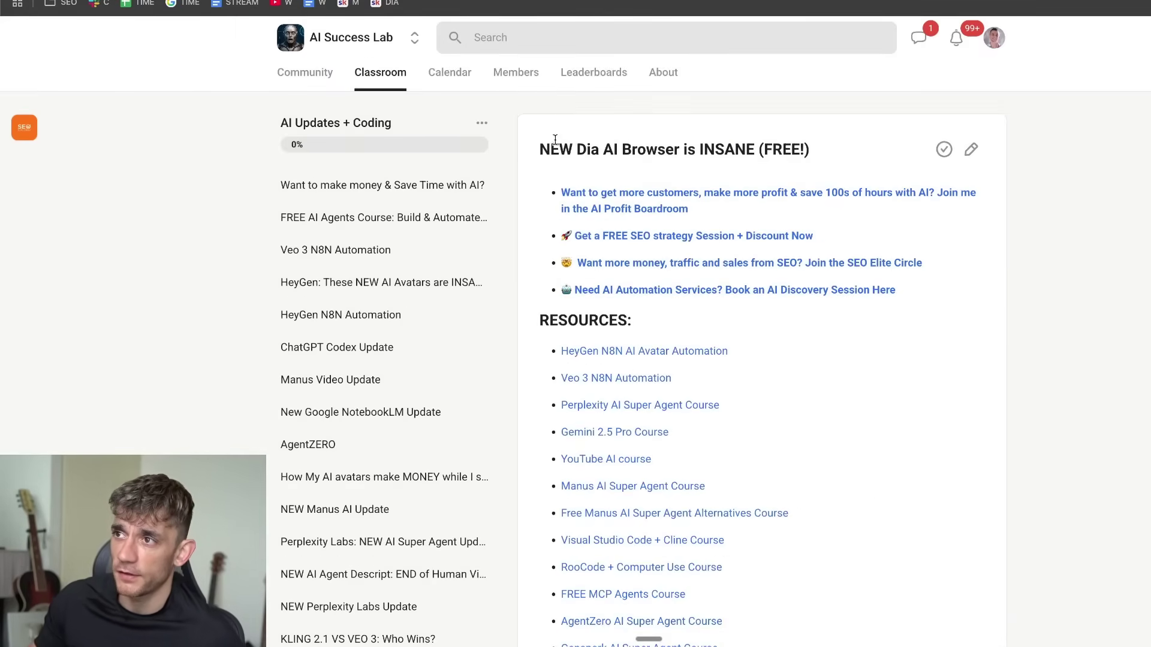
drag(542, 149, 835, 150)
scroll(892, 389, down, 1)
scroll(892, 388, down, 20)
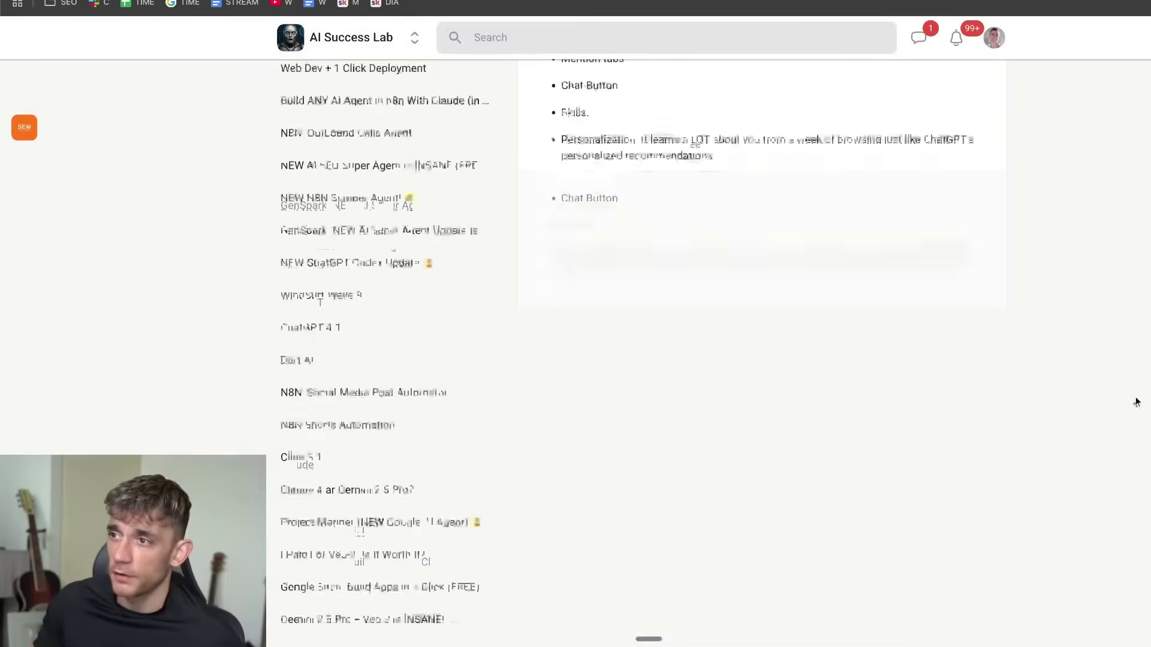
scroll(840, 304, up, 7)
drag(532, 221, 880, 590)
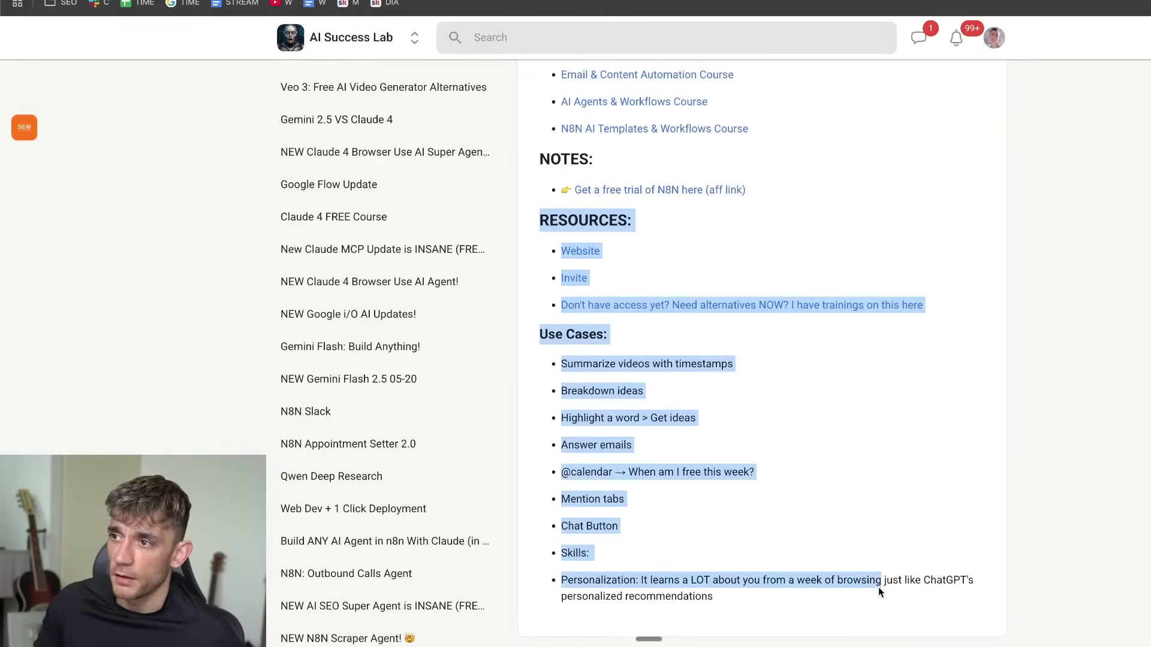
click(807, 482)
scroll(945, 294, up, 1)
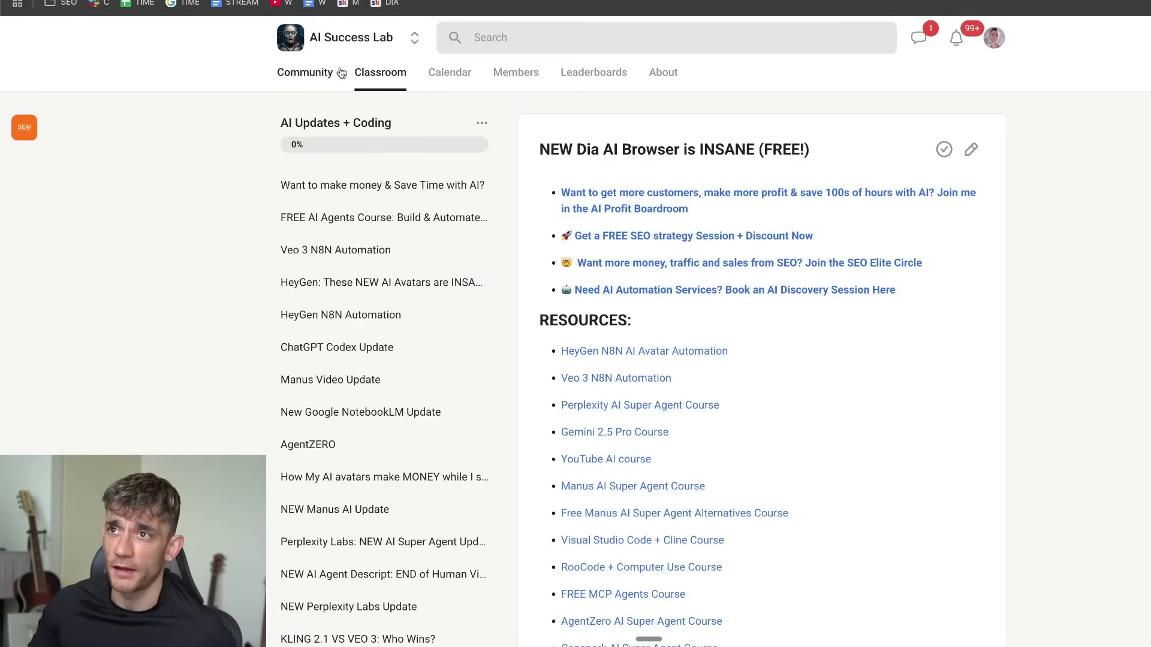
click(287, 53)
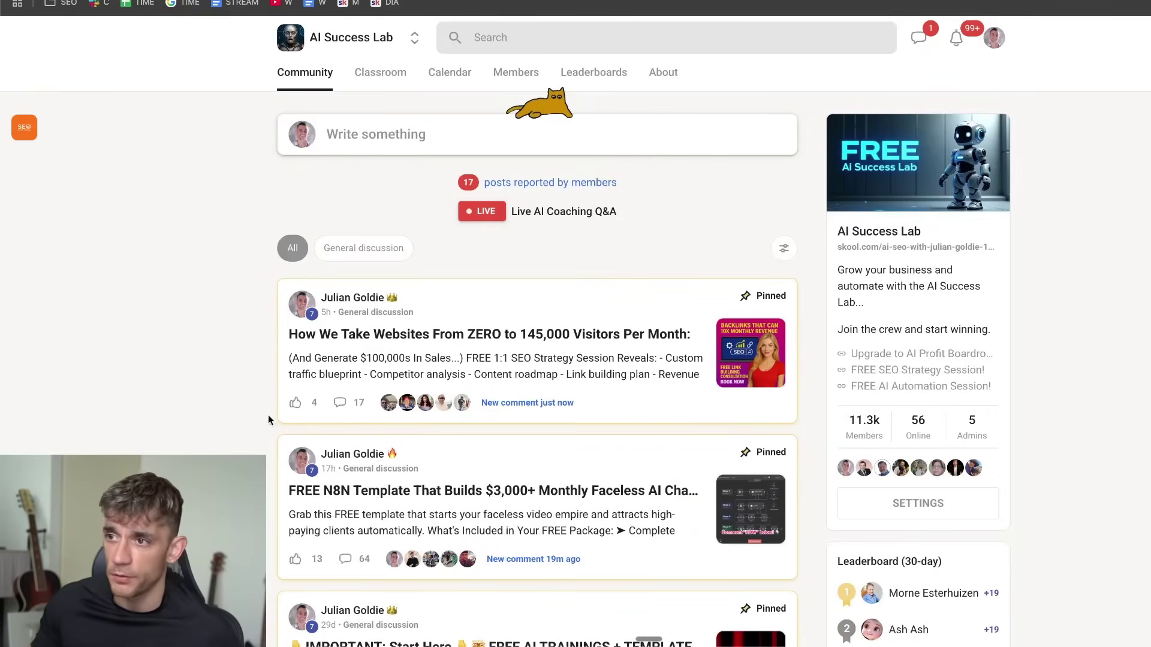
scroll(295, 402, down, 2)
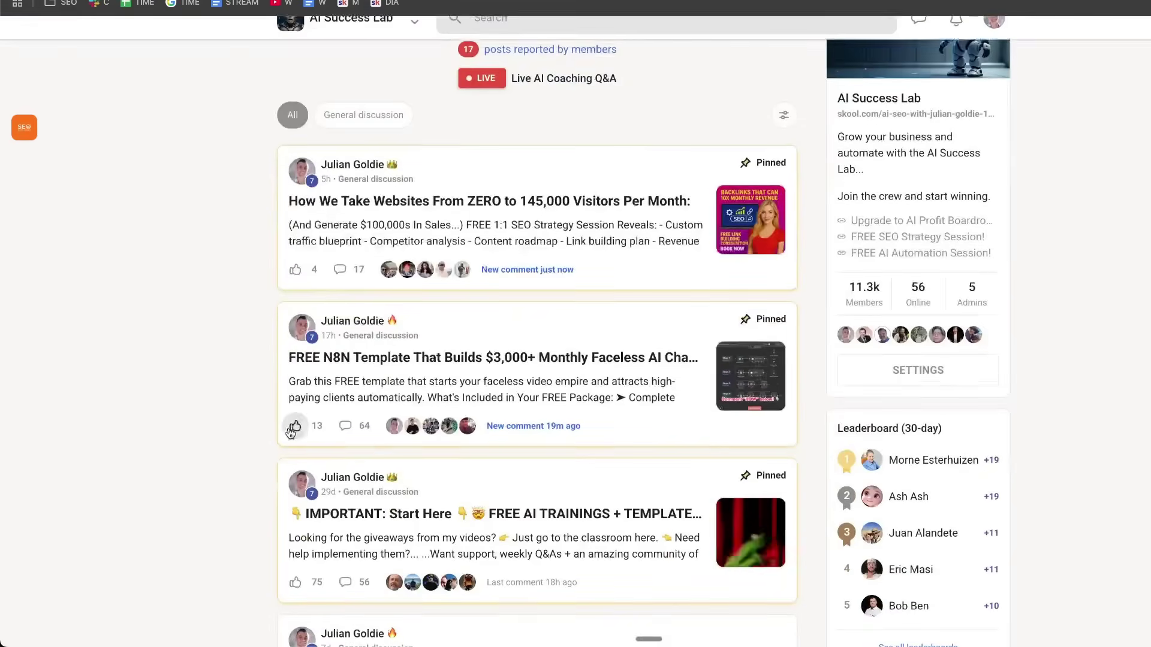
click(307, 362)
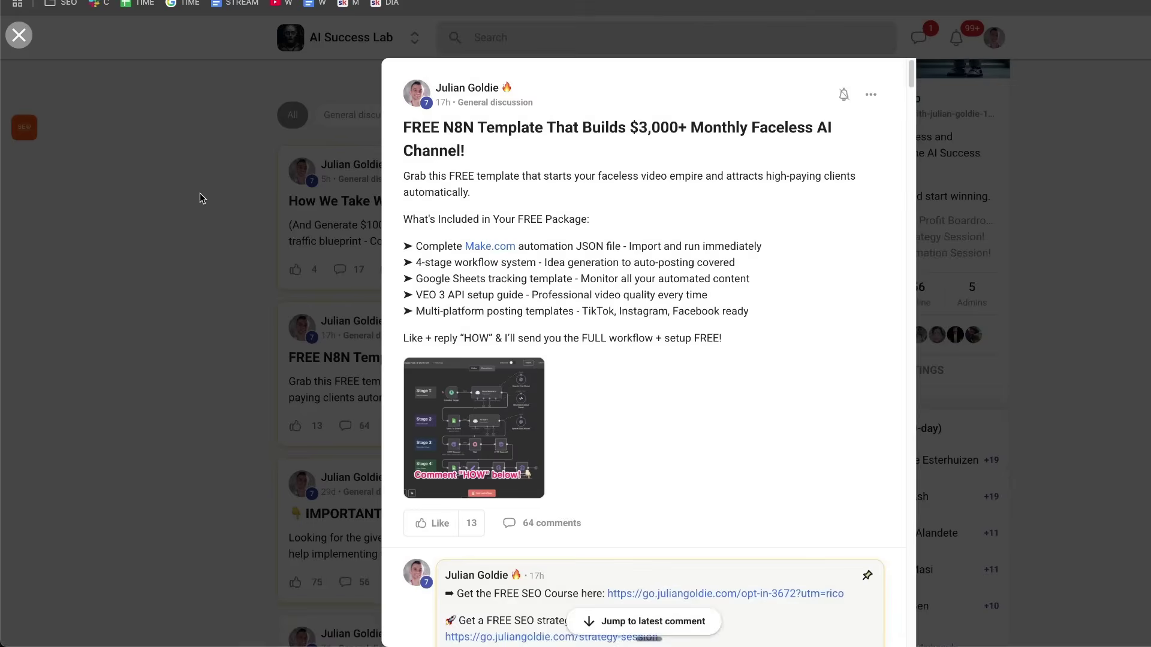
click(200, 193)
scroll(246, 382, down, 7)
scroll(241, 388, down, 3)
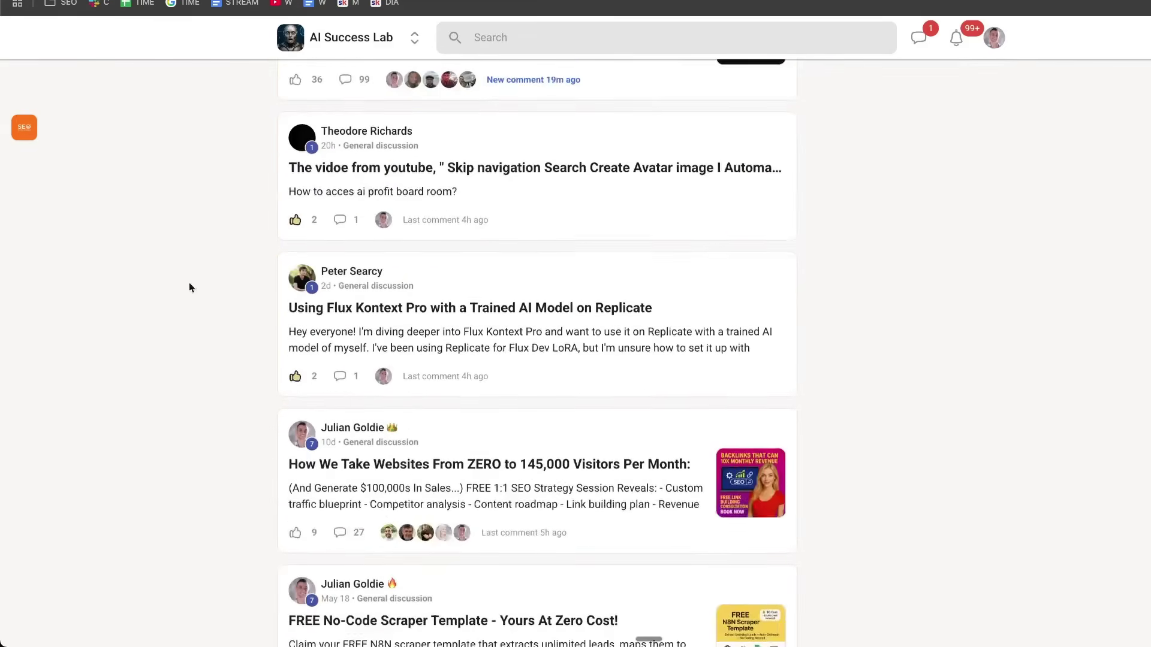
scroll(187, 286, up, 2)
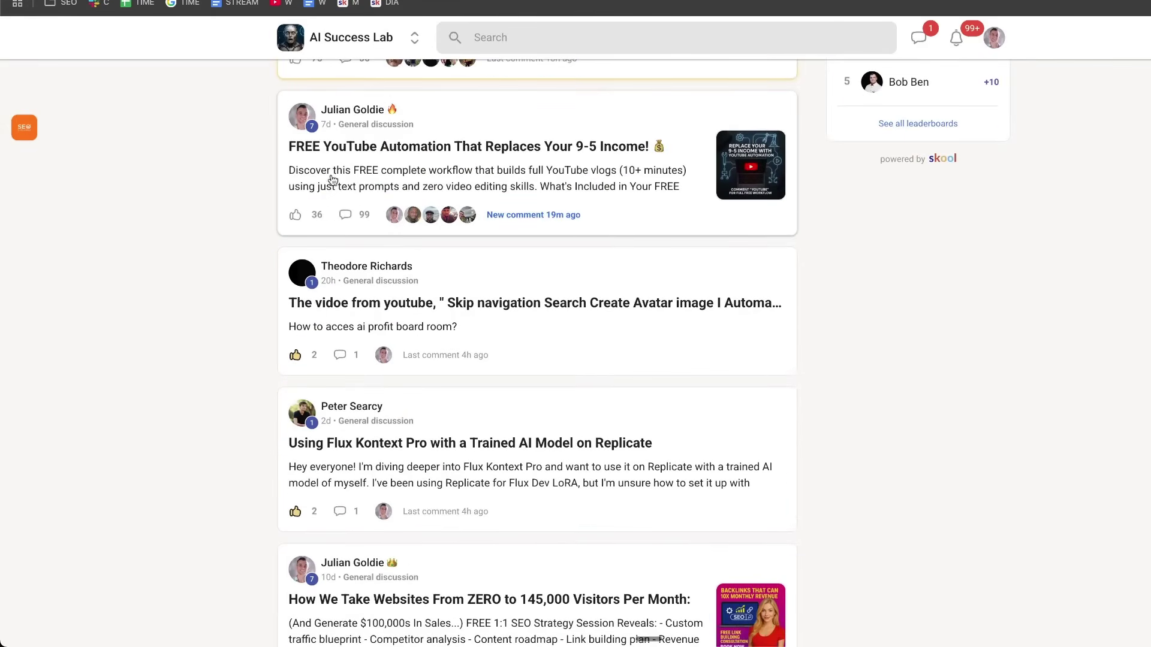
scroll(220, 384, down, 2)
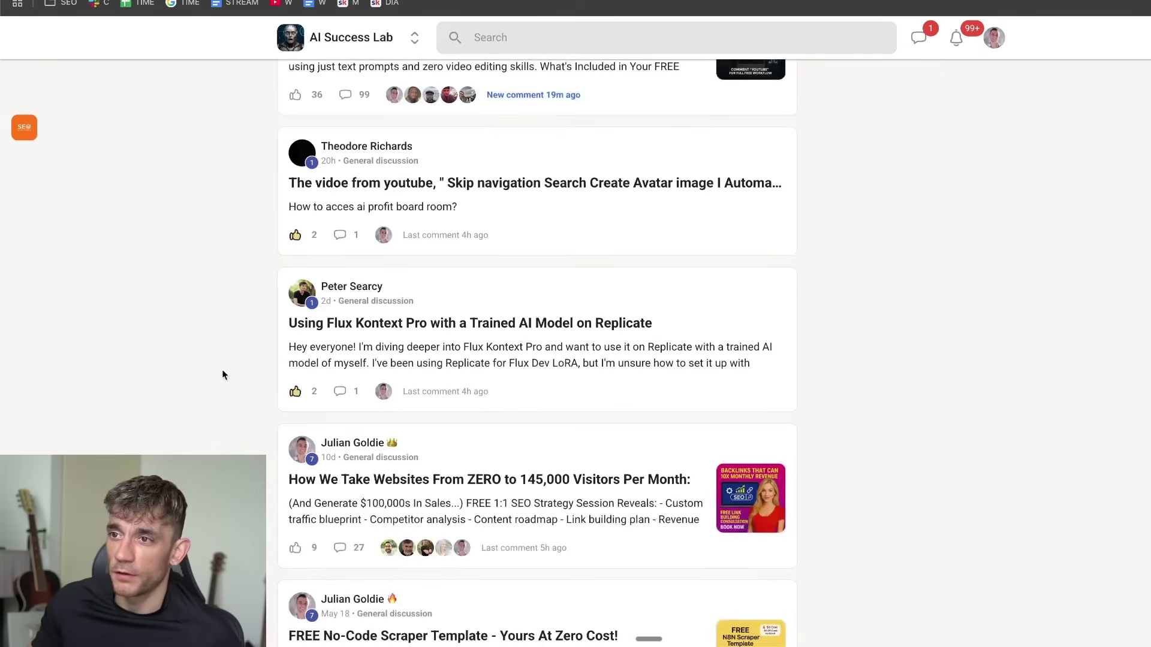
scroll(223, 369, down, 7)
double_click(232, 241)
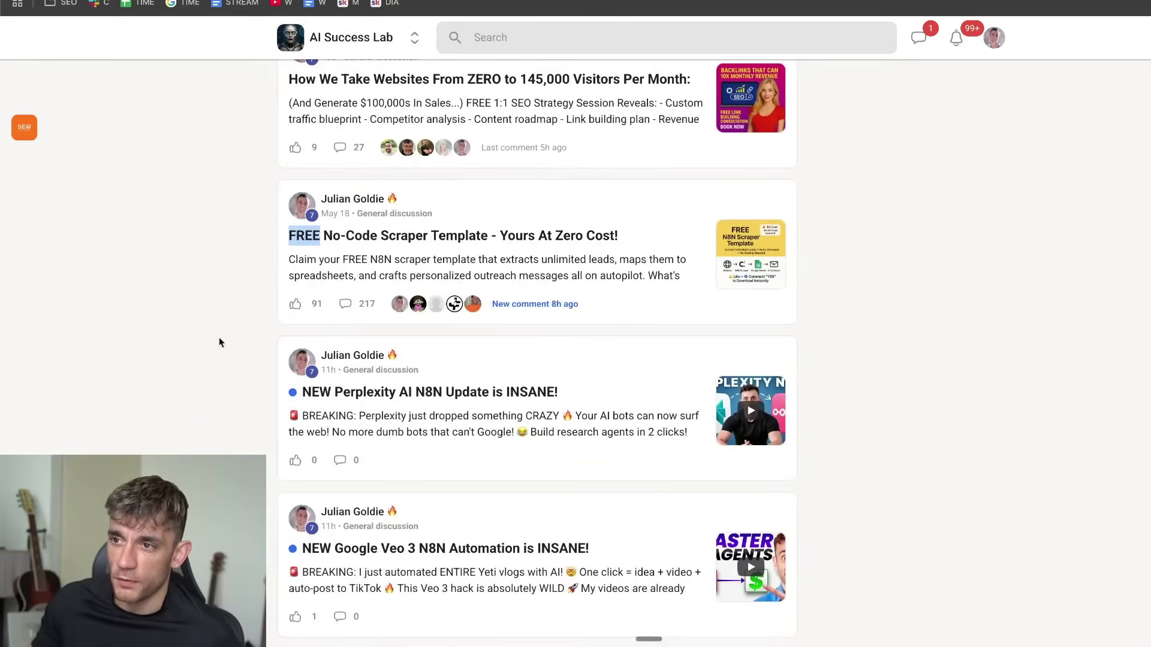
double_click(224, 394)
scroll(225, 395, down, 4)
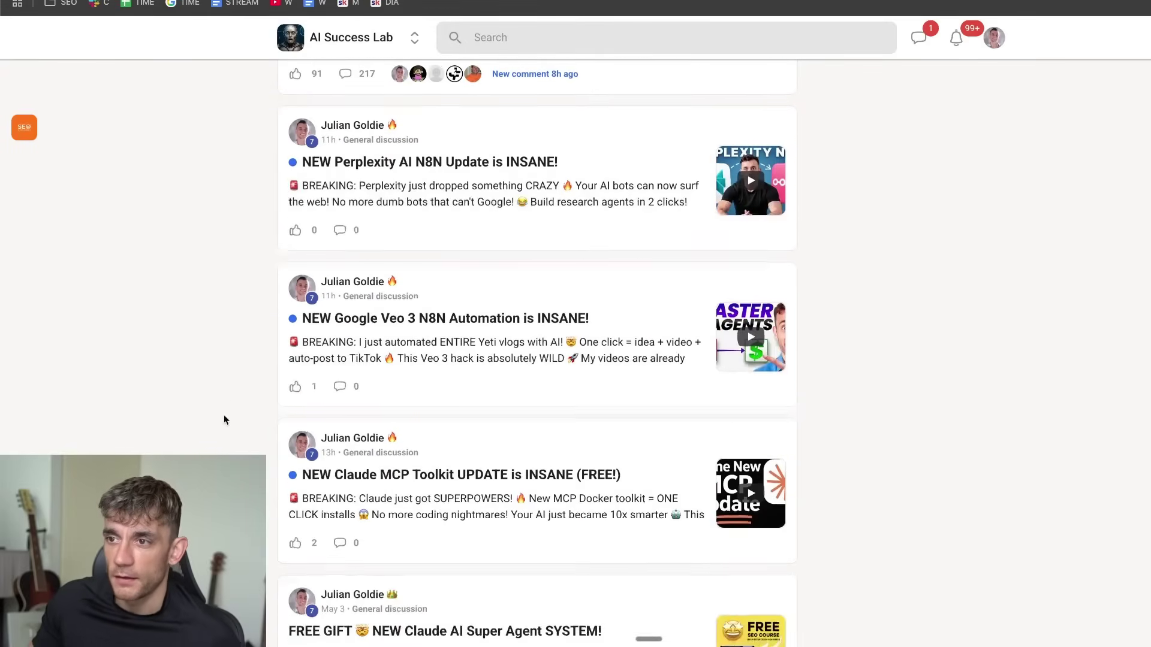
triple_click(225, 318)
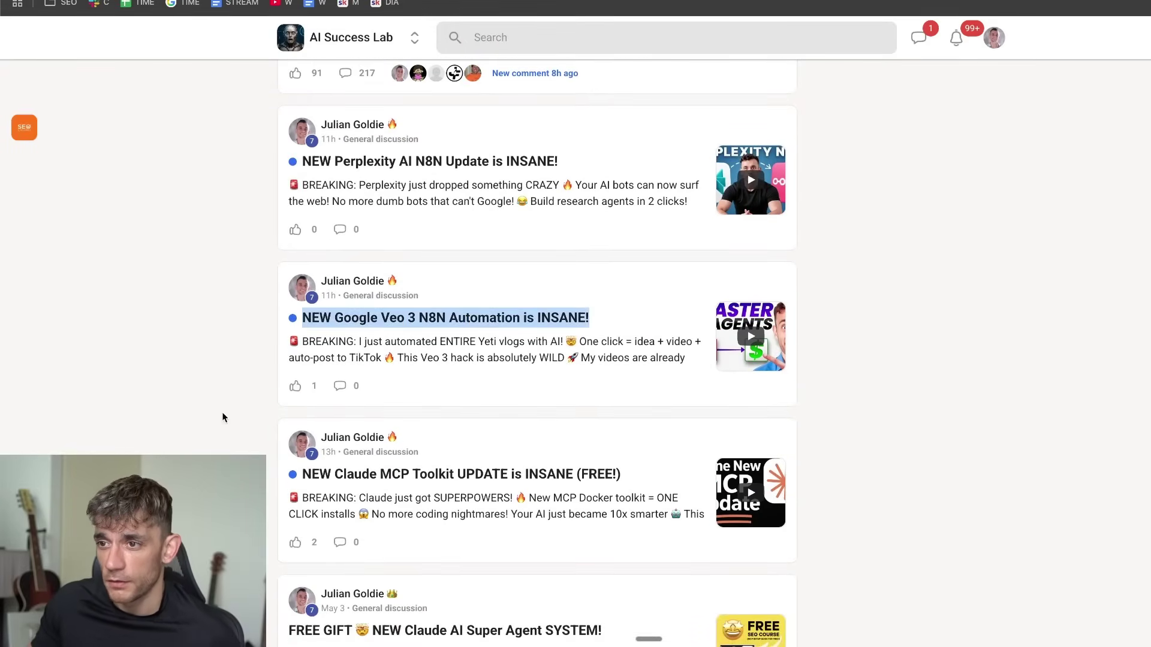
scroll(221, 413, down, 2)
triple_click(215, 401)
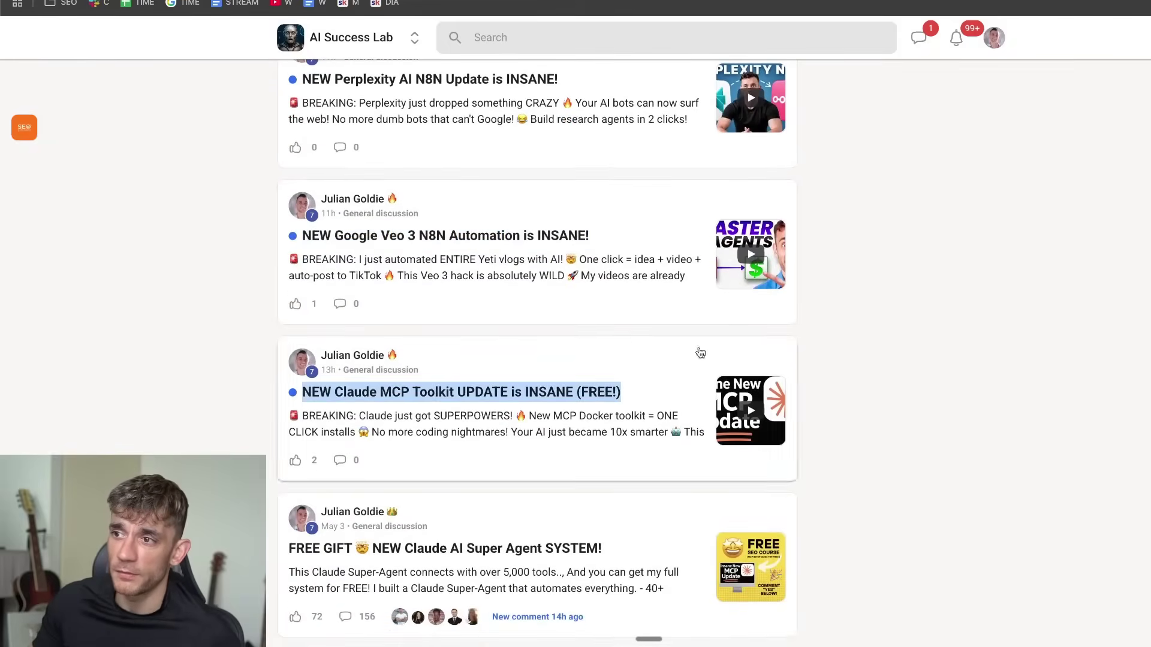
scroll(406, 443, down, 15)
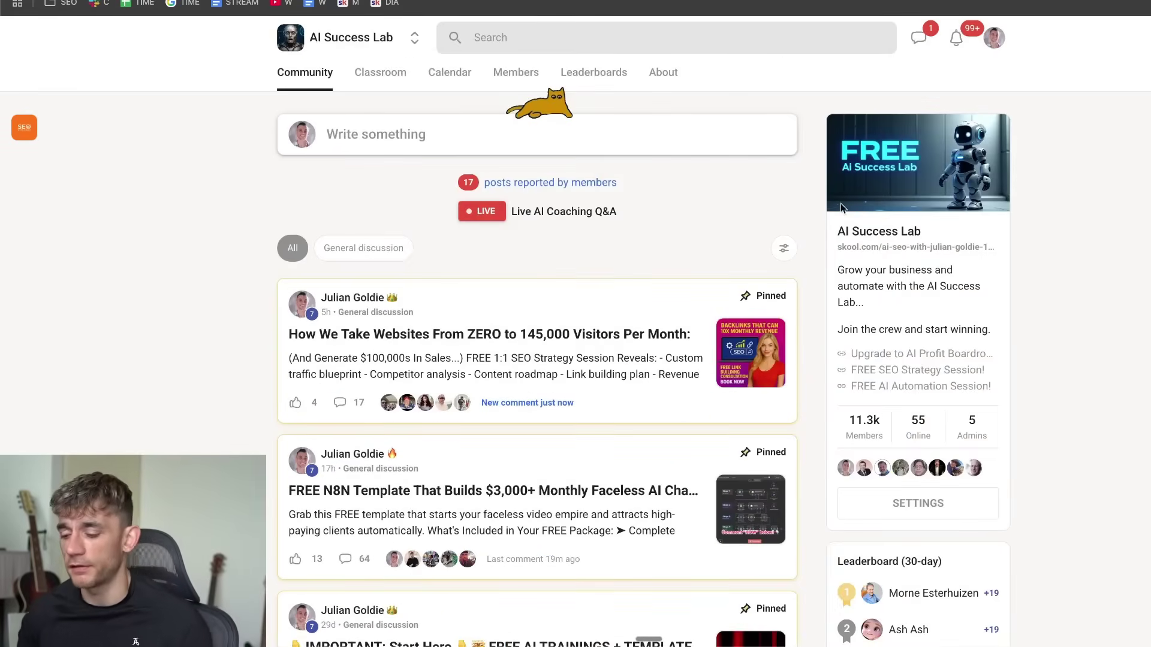
Switch to the AI Profit Boardroom feed, open the How can we help you? post and its Week 2 link.
key(super+l)
key(Escape)
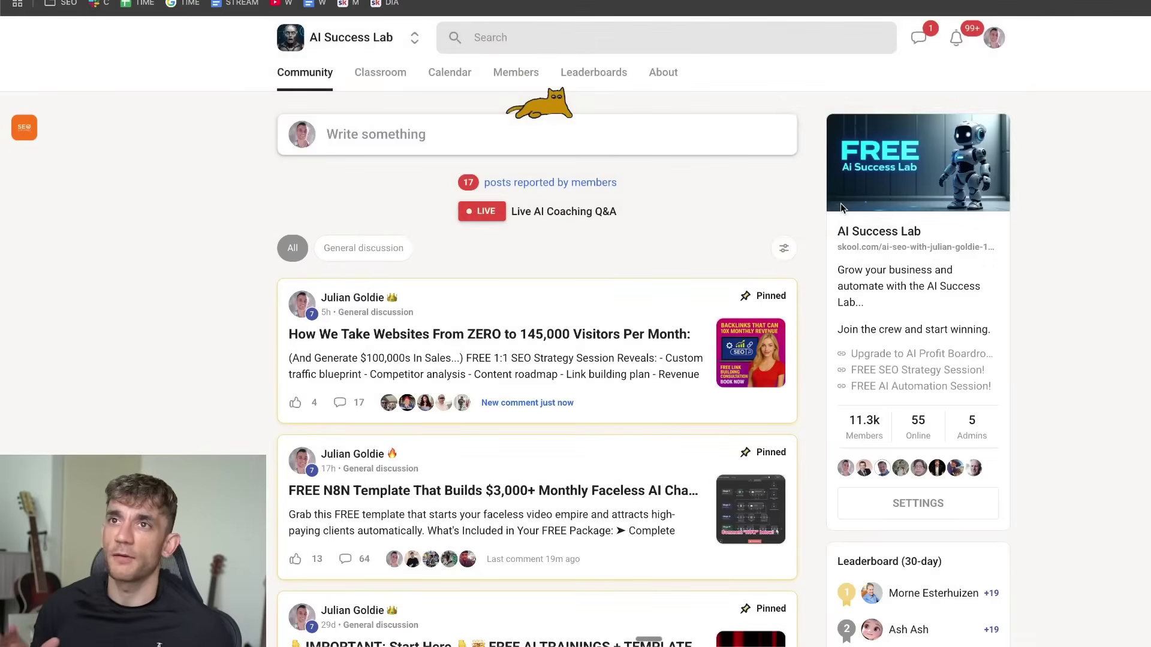
key(ctrl+Tab)
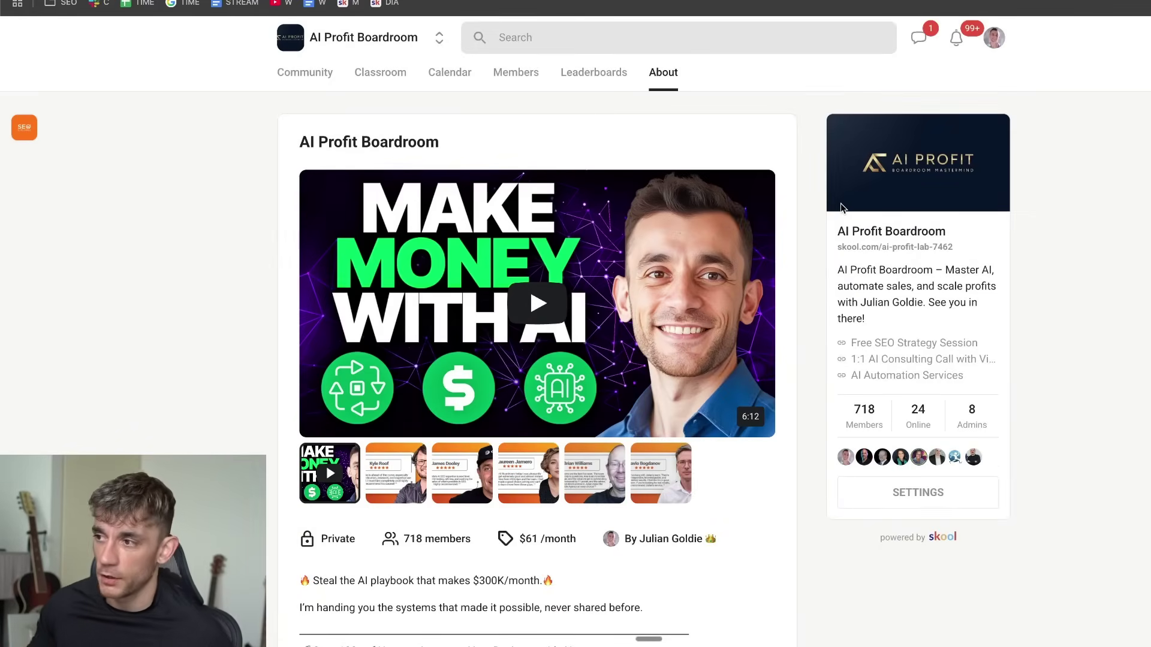
click(305, 72)
click(522, 258)
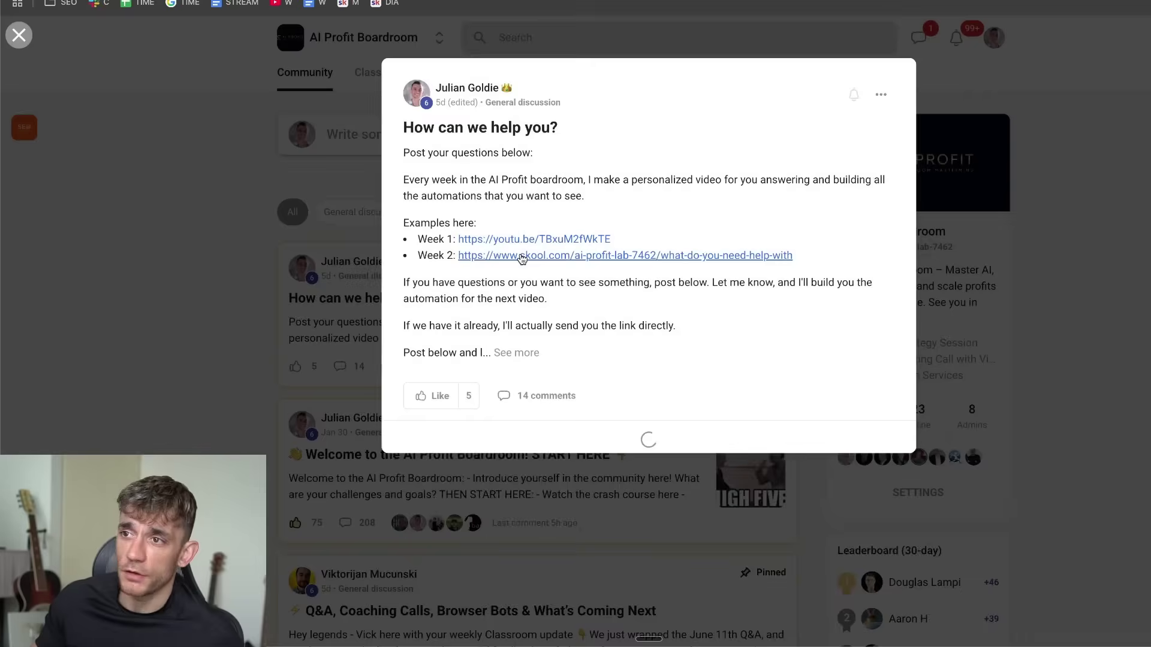
click(574, 240)
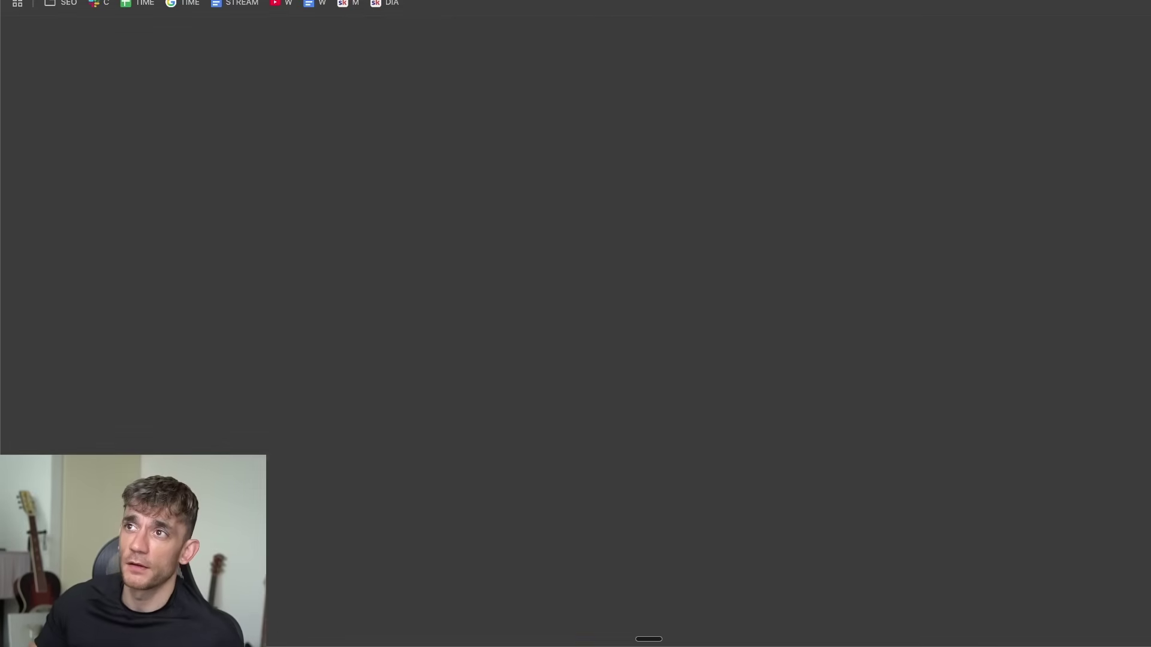
Read down the comment thread, highlighting a reply and its three bullet links, then jump to the top.
scroll(466, 308, down, 10)
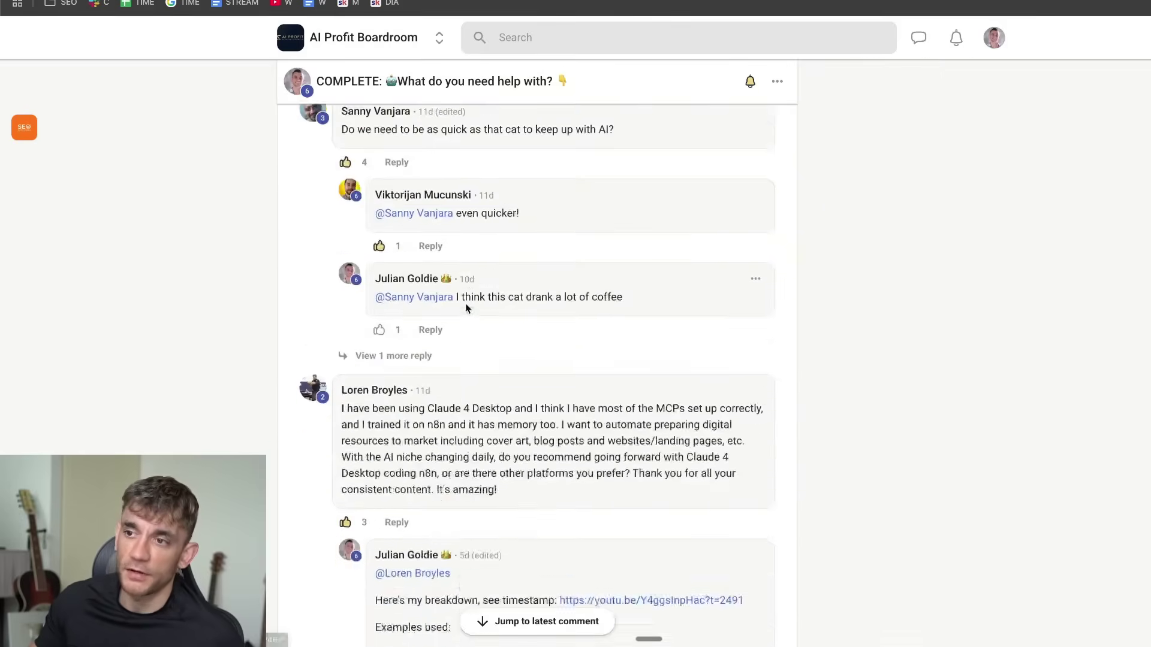
scroll(466, 308, down, 15)
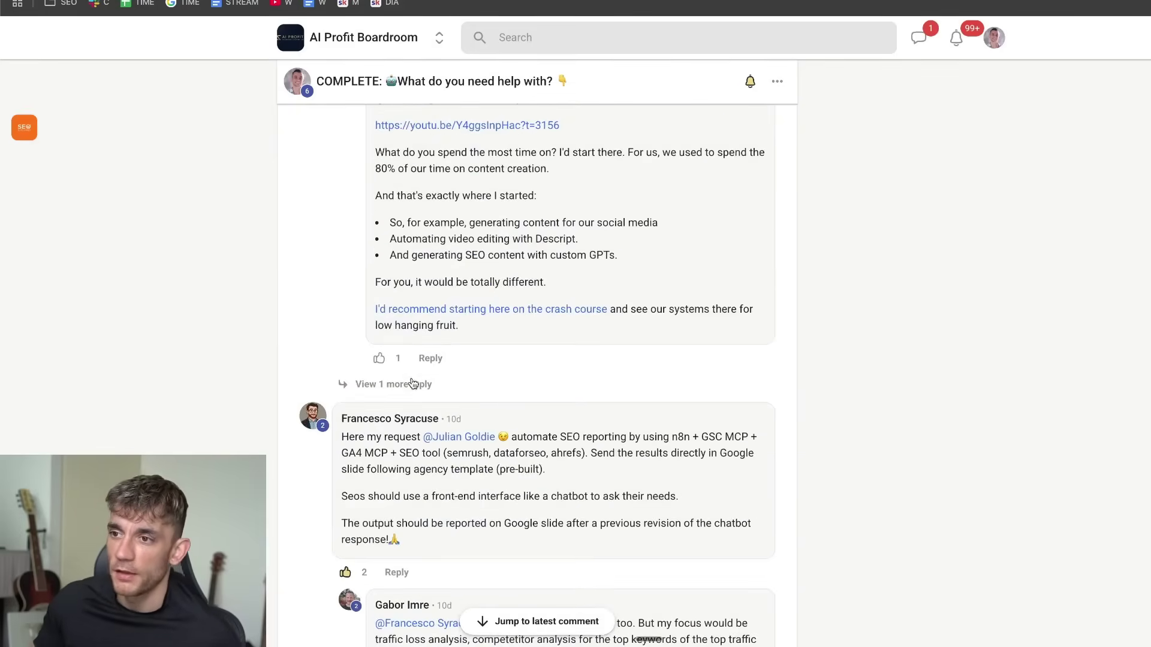
scroll(413, 384, down, 10)
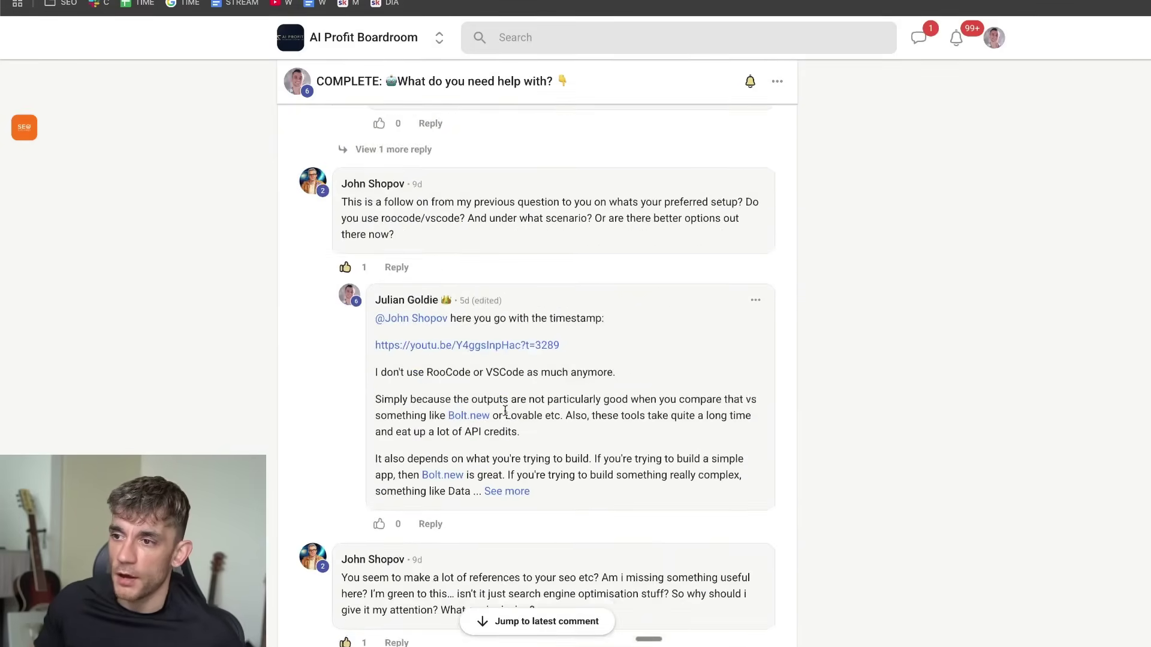
scroll(506, 411, down, 10)
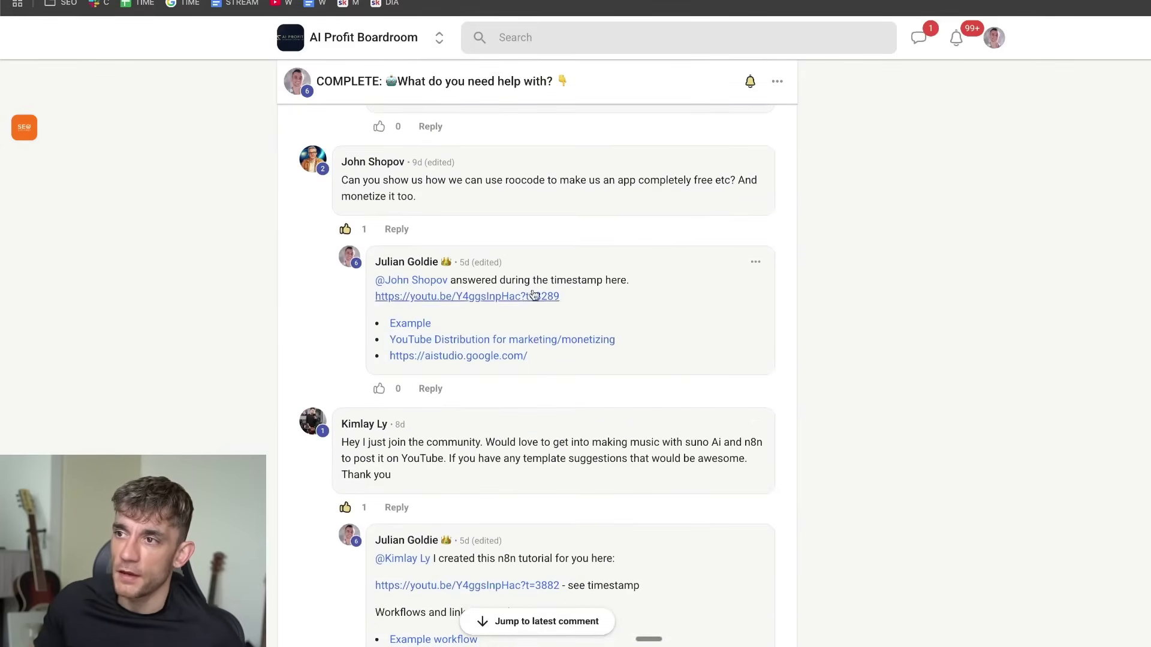
drag(607, 300, 372, 291)
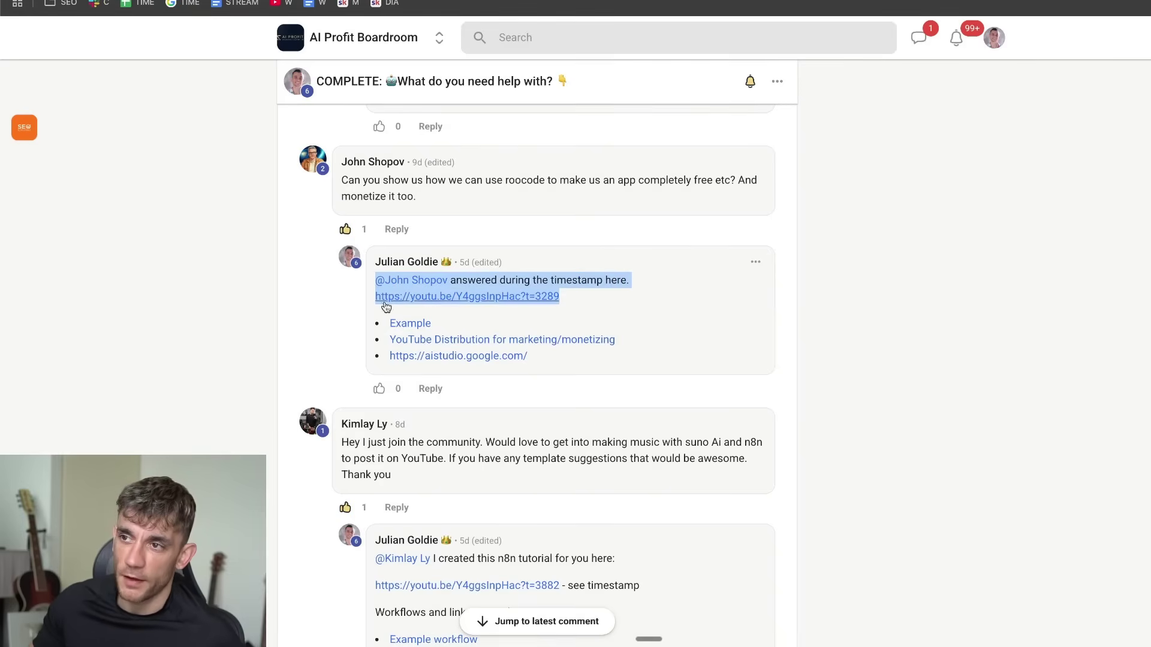
drag(384, 331, 611, 371)
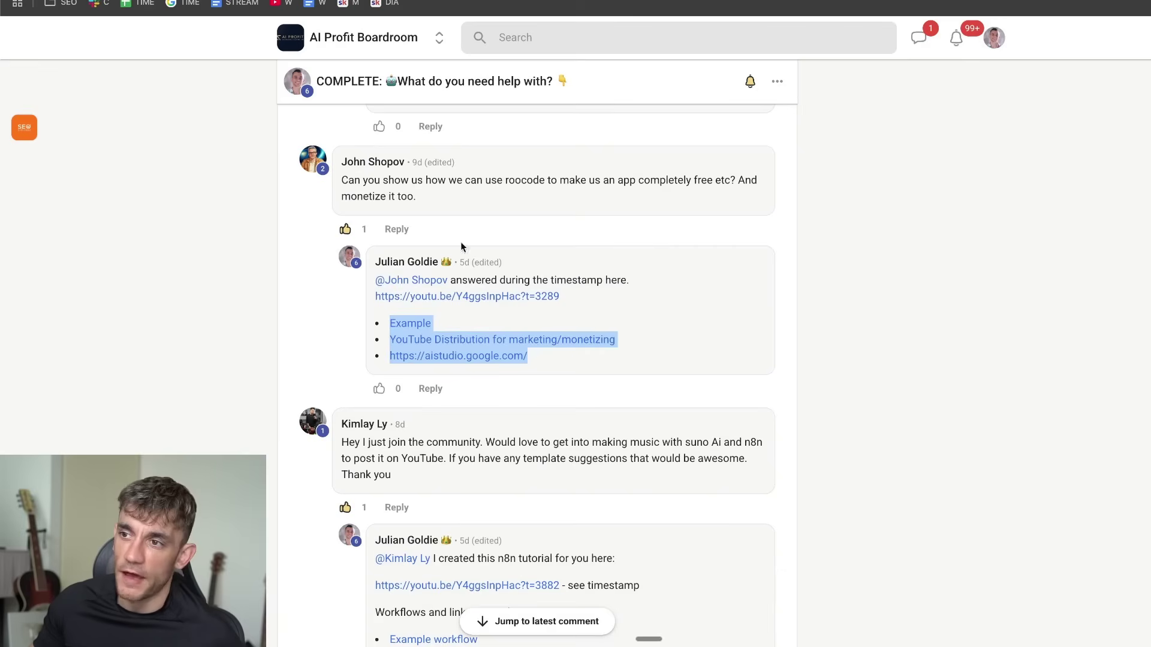
scroll(618, 359, down, 15)
key(Home)
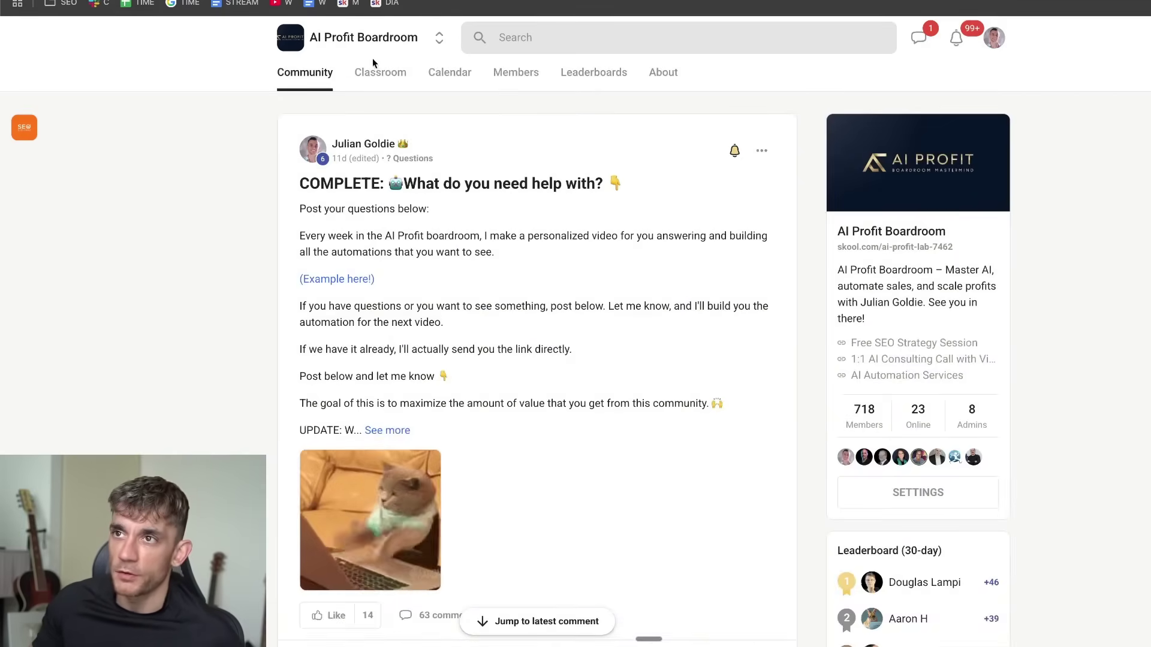
Scroll through the Community feed, then open the June 2025 Calendar with its Weekly Q&A sessions.
click(305, 73)
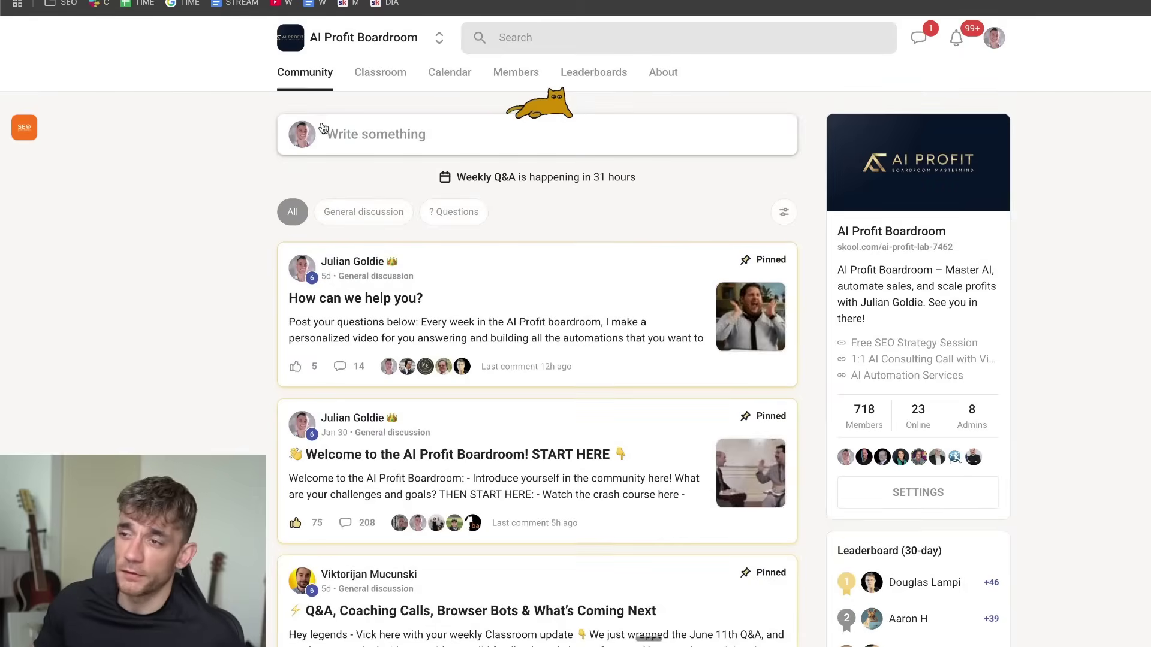
scroll(483, 390, down, 15)
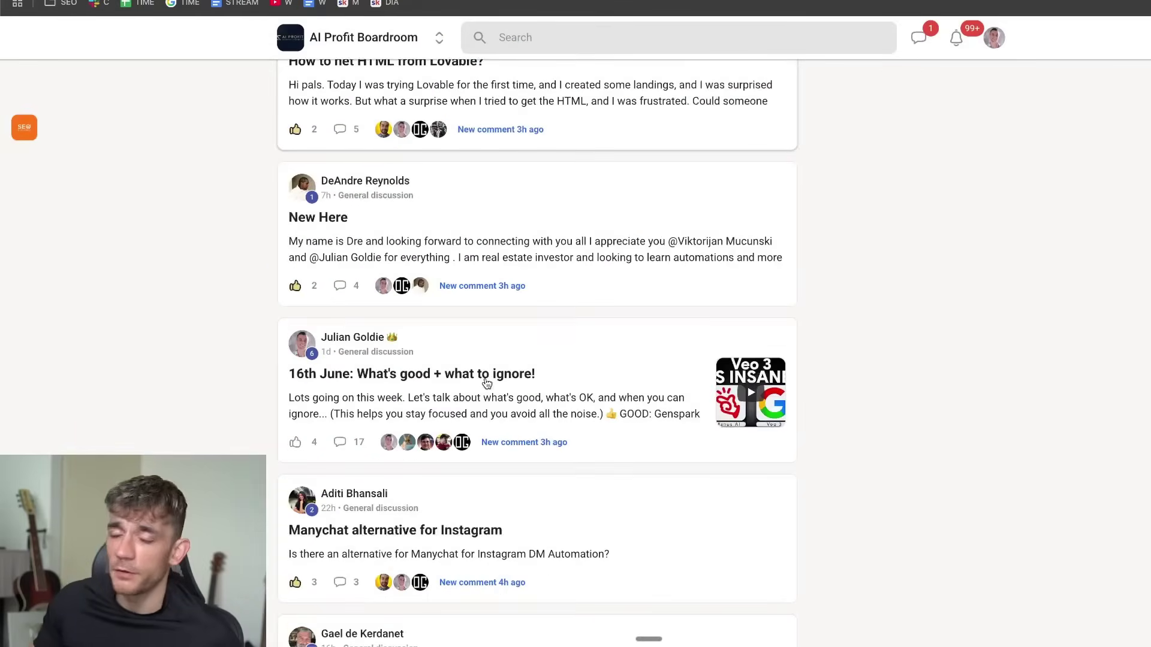
scroll(487, 384, up, 15)
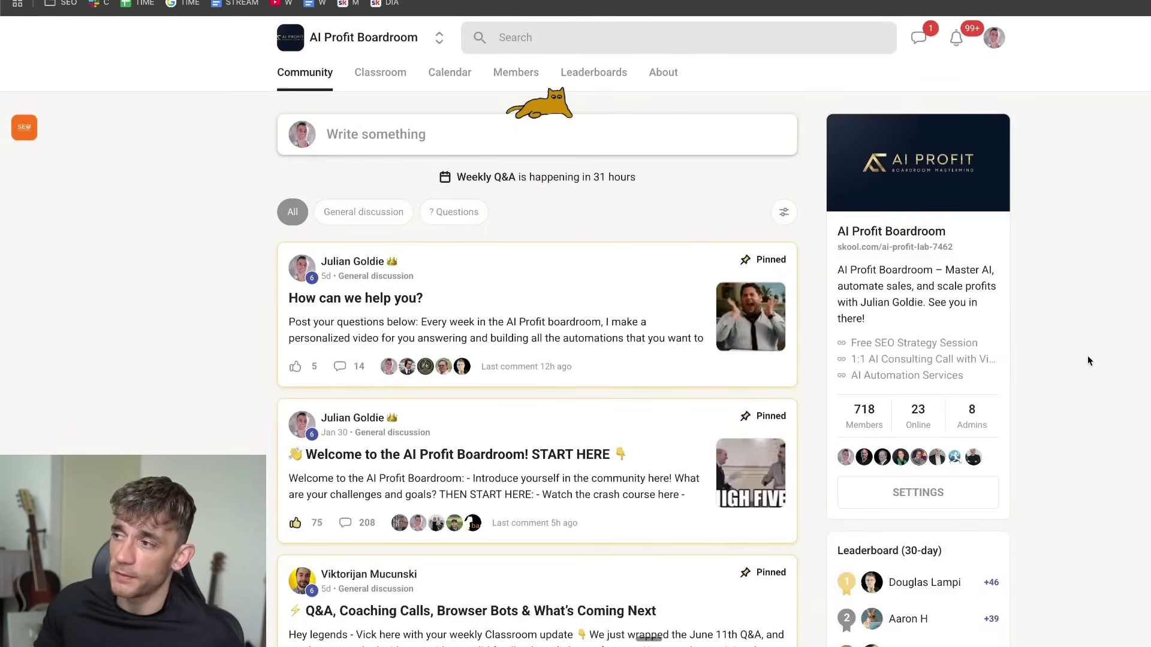
scroll(454, 308, down, 15)
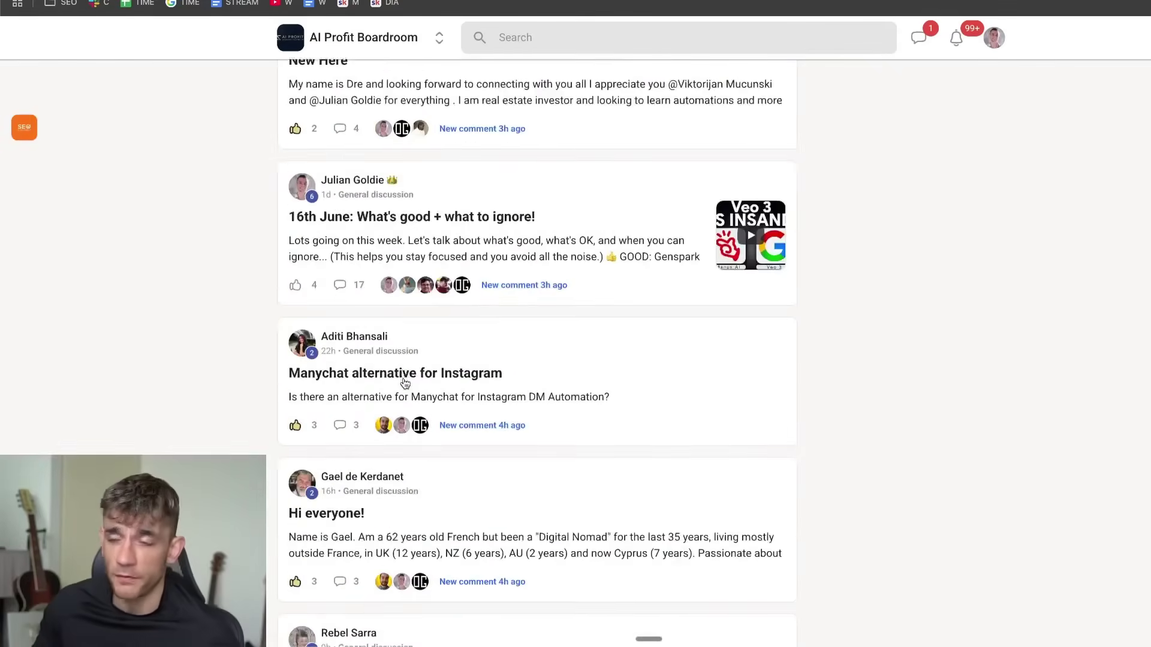
scroll(345, 240, up, 15)
click(449, 72)
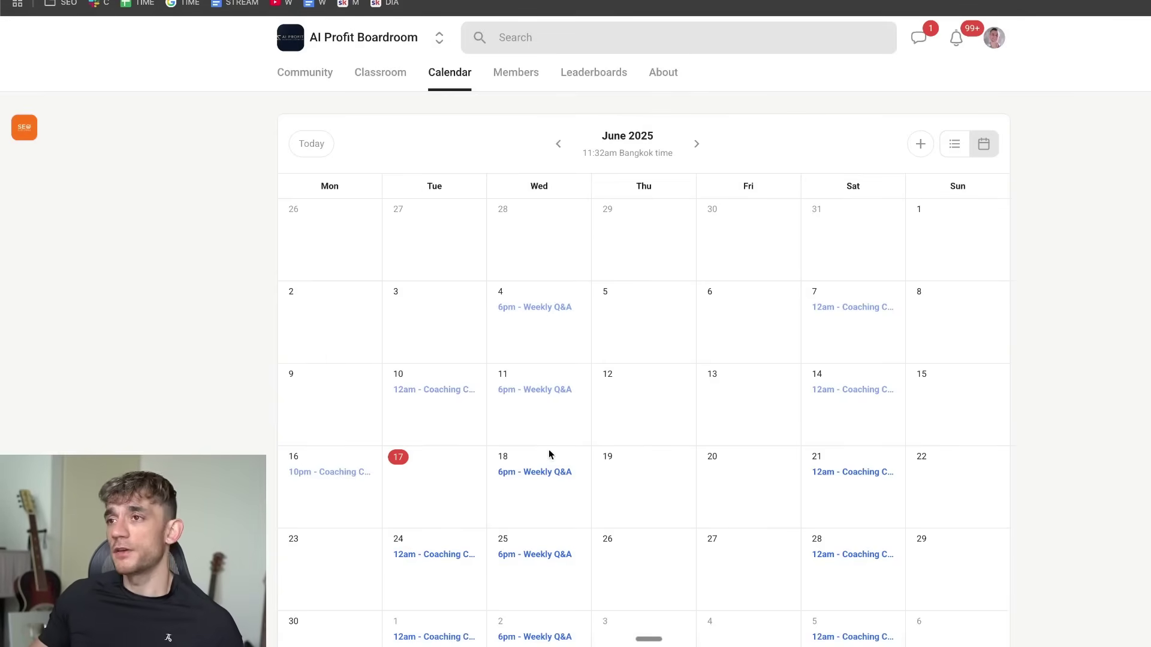
Open the Classroom and scroll through course cards such as Foundations & Getting Started.
click(374, 81)
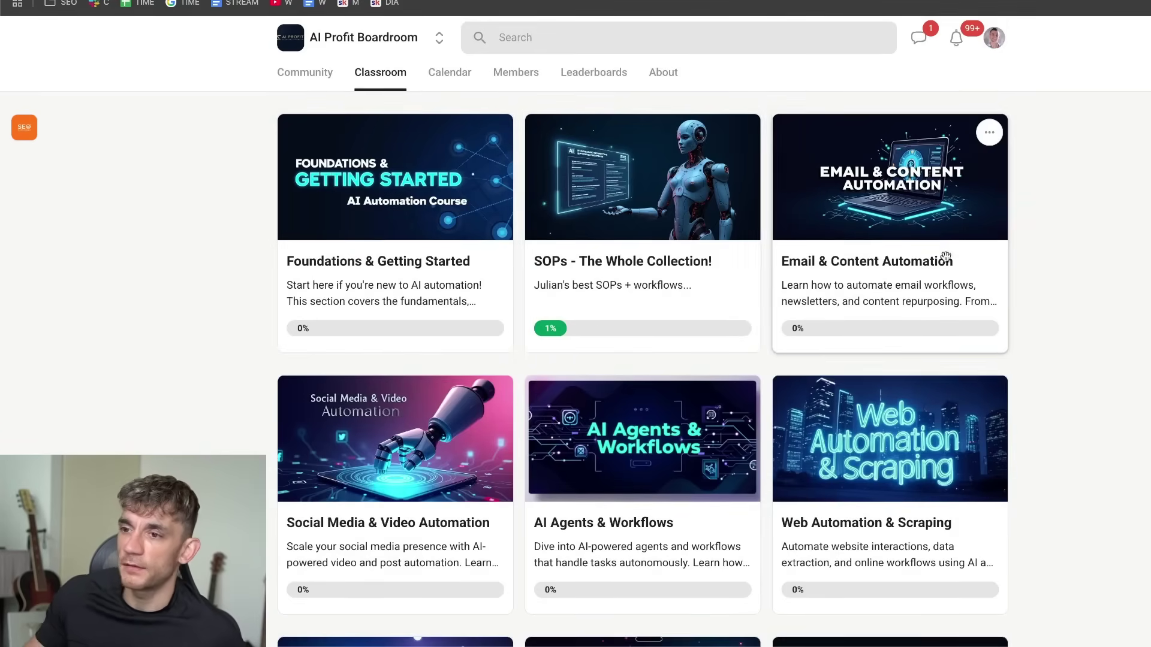
scroll(946, 258, down, 2)
scroll(449, 352, down, 2)
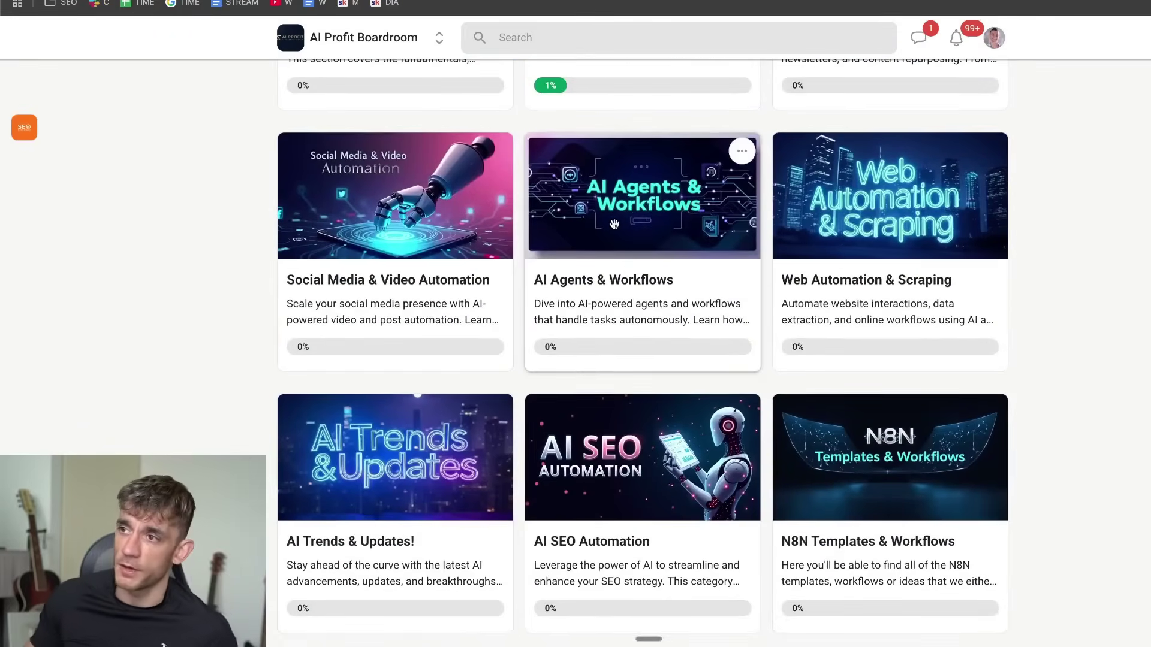
scroll(694, 210, up, 5)
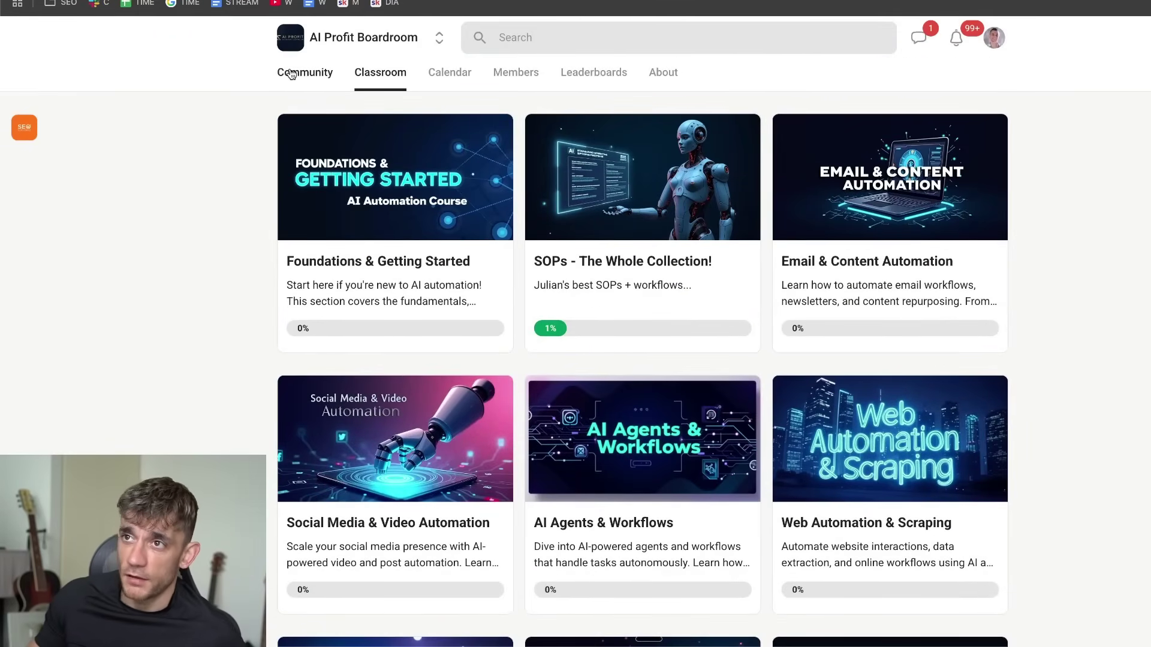
Enter the automation agency's domain in the address bar to reach The AI Time Machine Method page.
key(alt+Left)
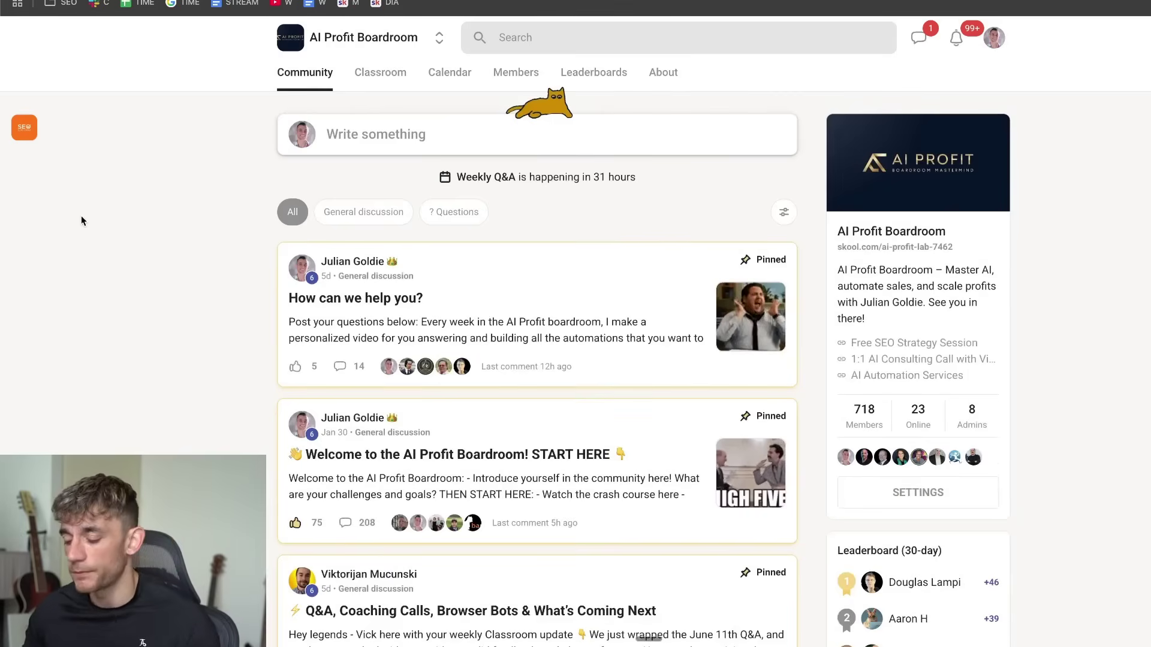
key(super+l)
text(juliangoldiea)
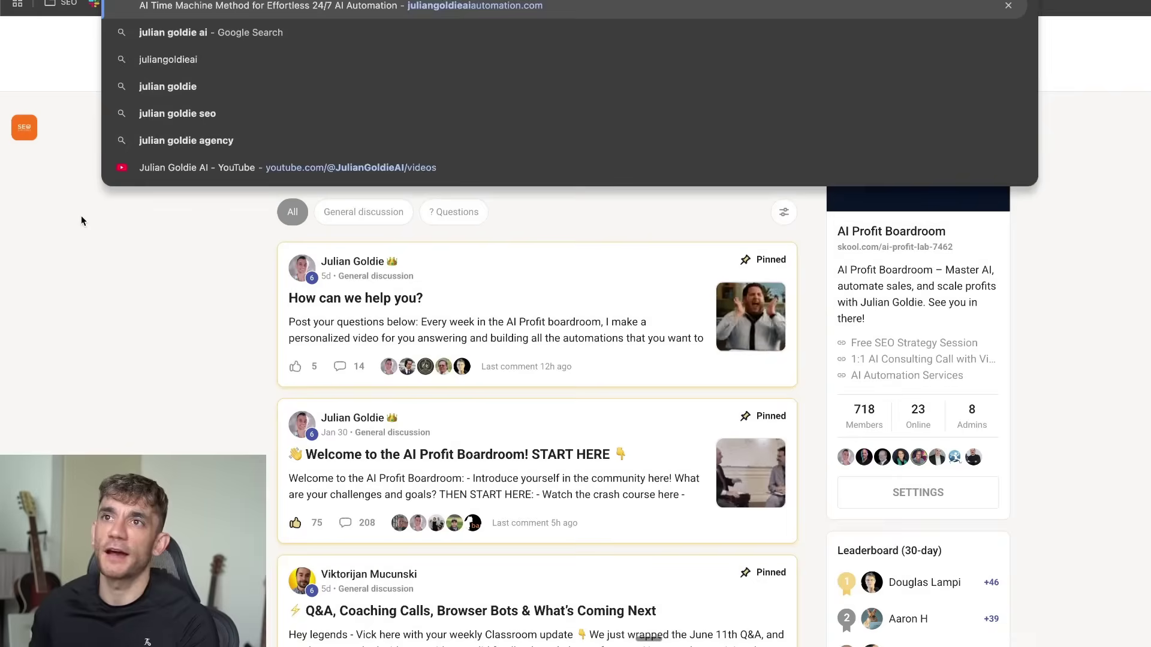
key(Escape)
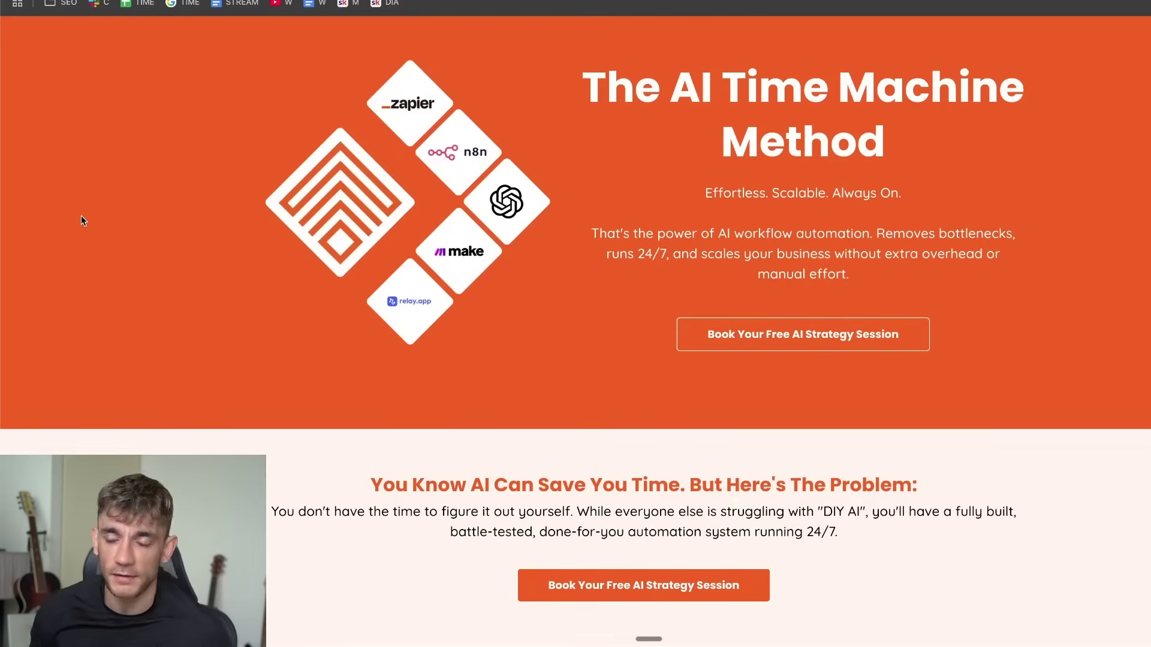
Scroll down through the landing page's sections and back up to its top.
scroll(921, 355, down, 10)
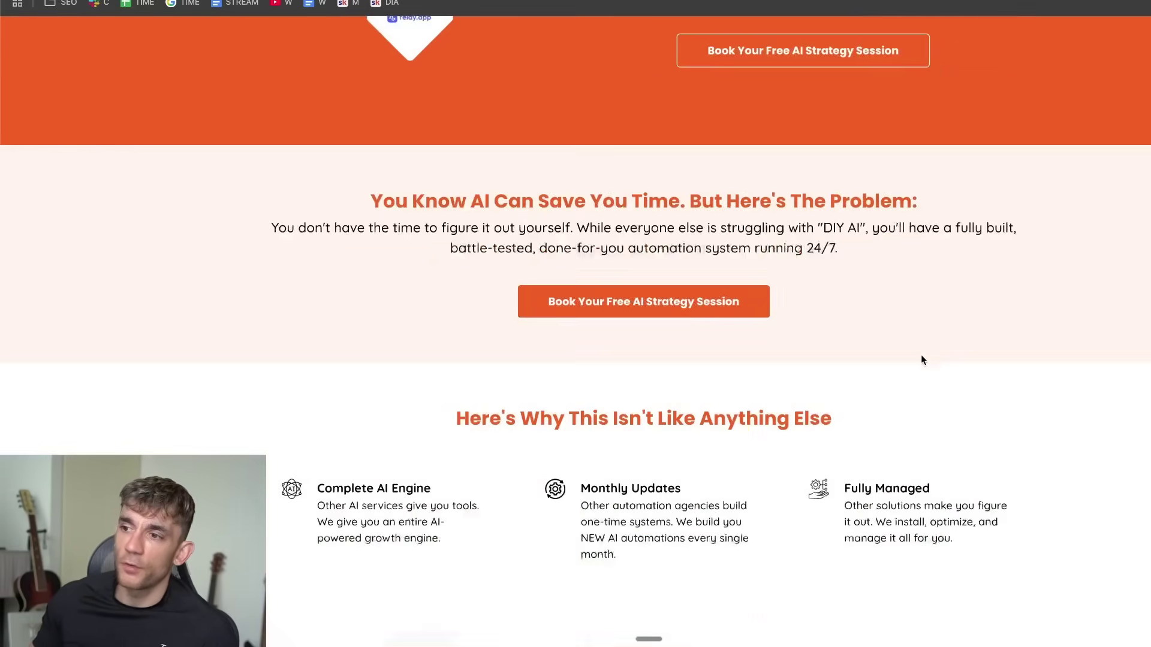
scroll(915, 403, down, 13)
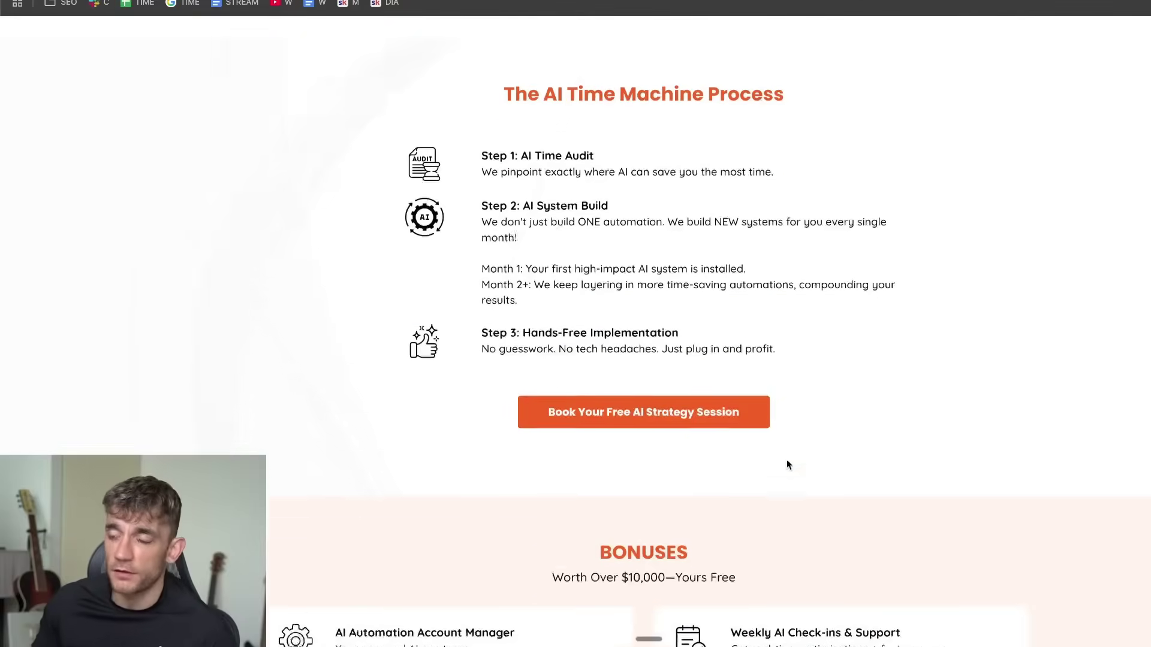
scroll(776, 456, down, 17)
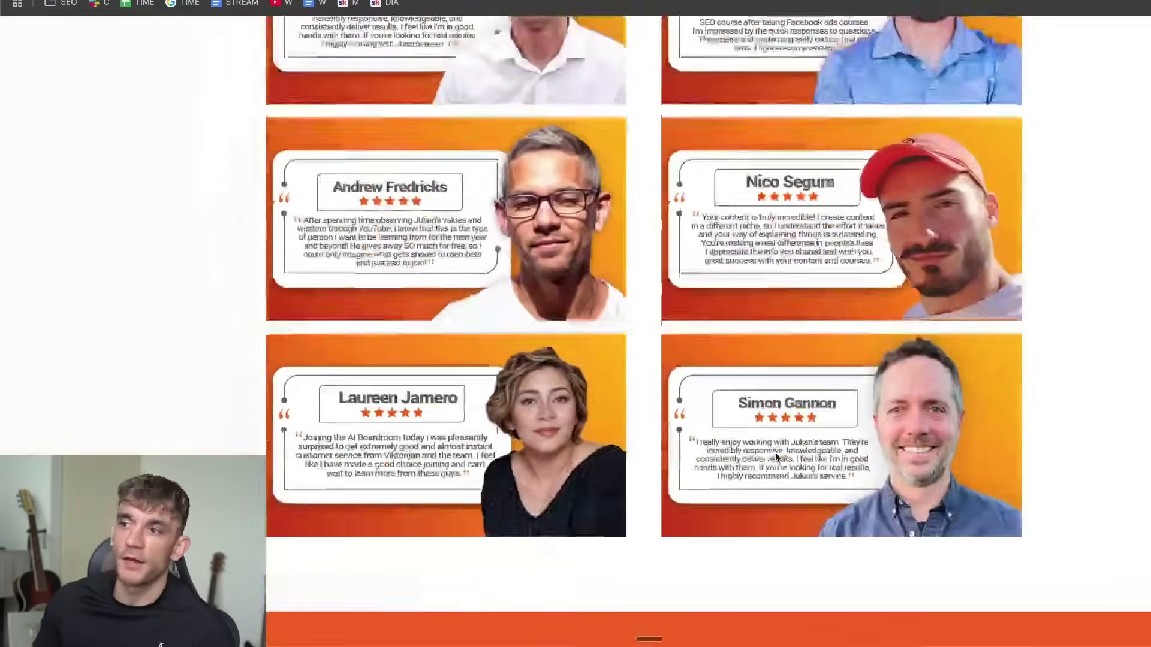
scroll(771, 454, down, 3)
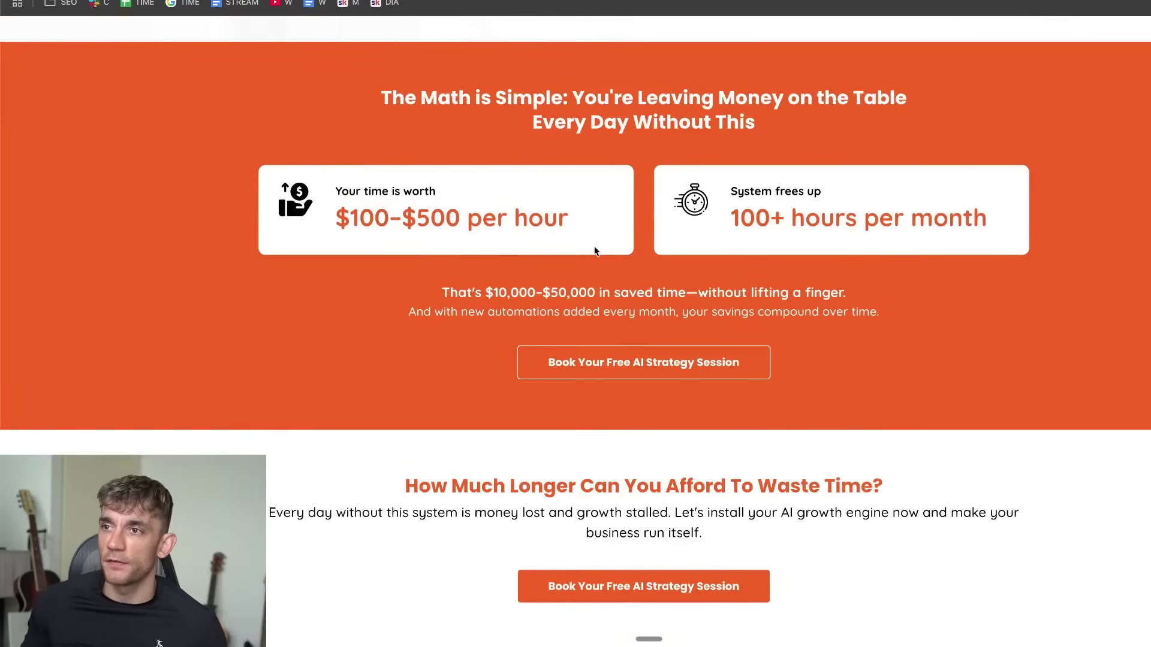
scroll(642, 285, up, 20)
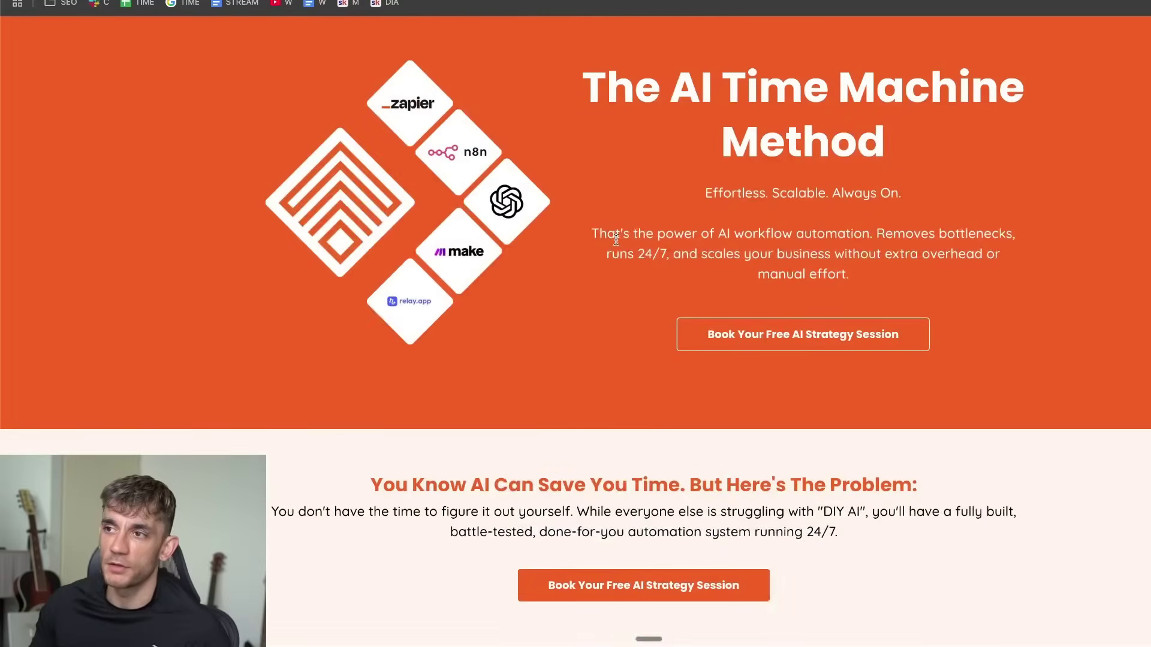